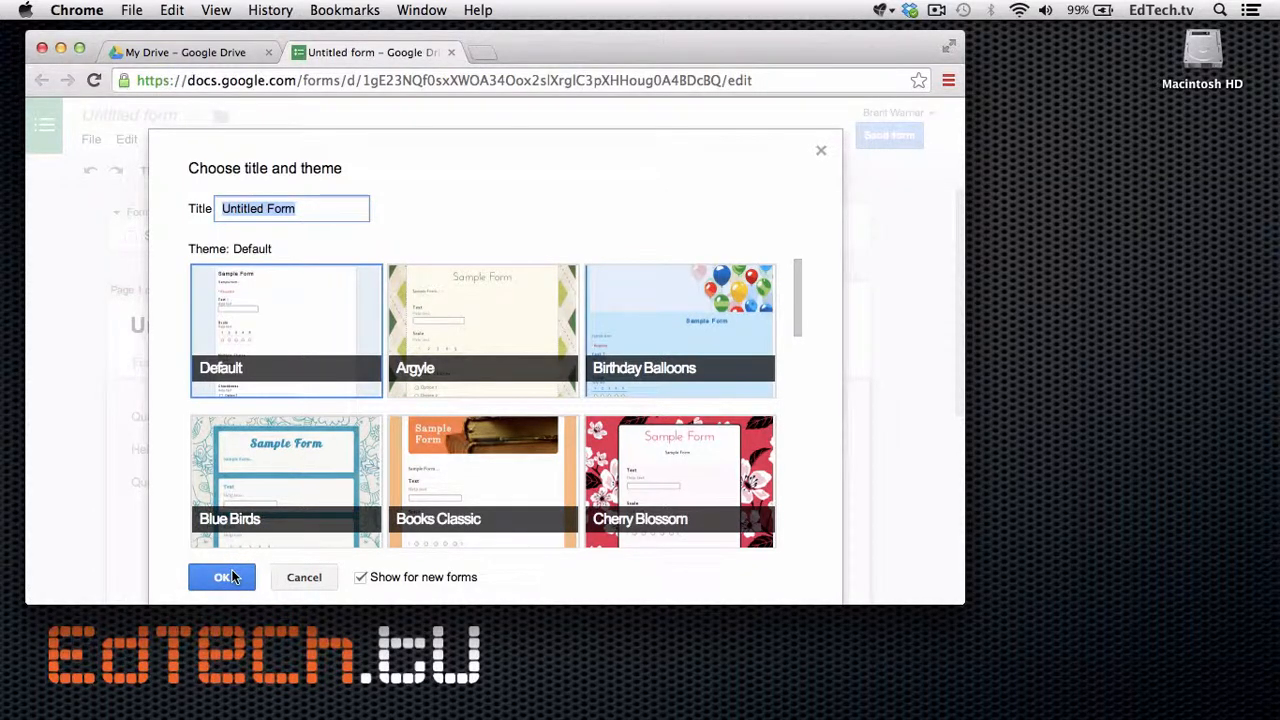
Accept the default title and theme, then retitle the form 'MULTIPLE PAGES'.
{"action": "left_click", "coordinate": [222, 577]}
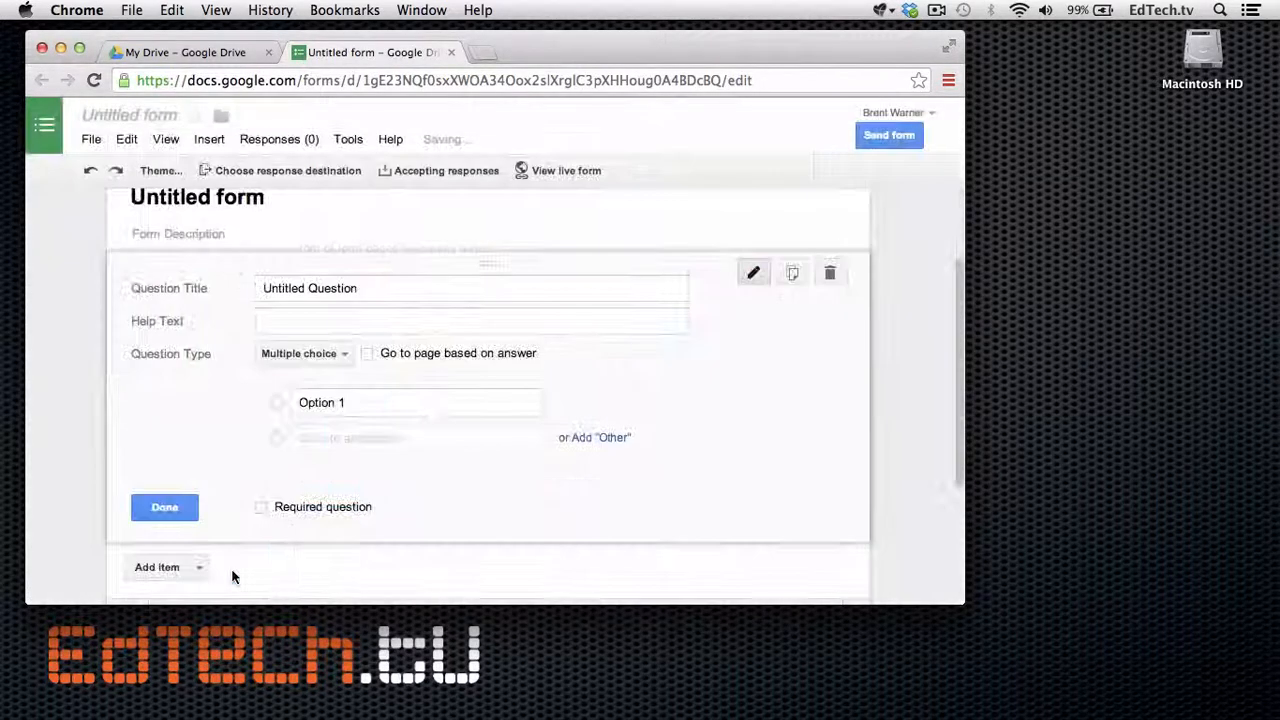
{"action": "triple_click", "coordinate": [236, 204]}
{"action": "type", "text": "M"}
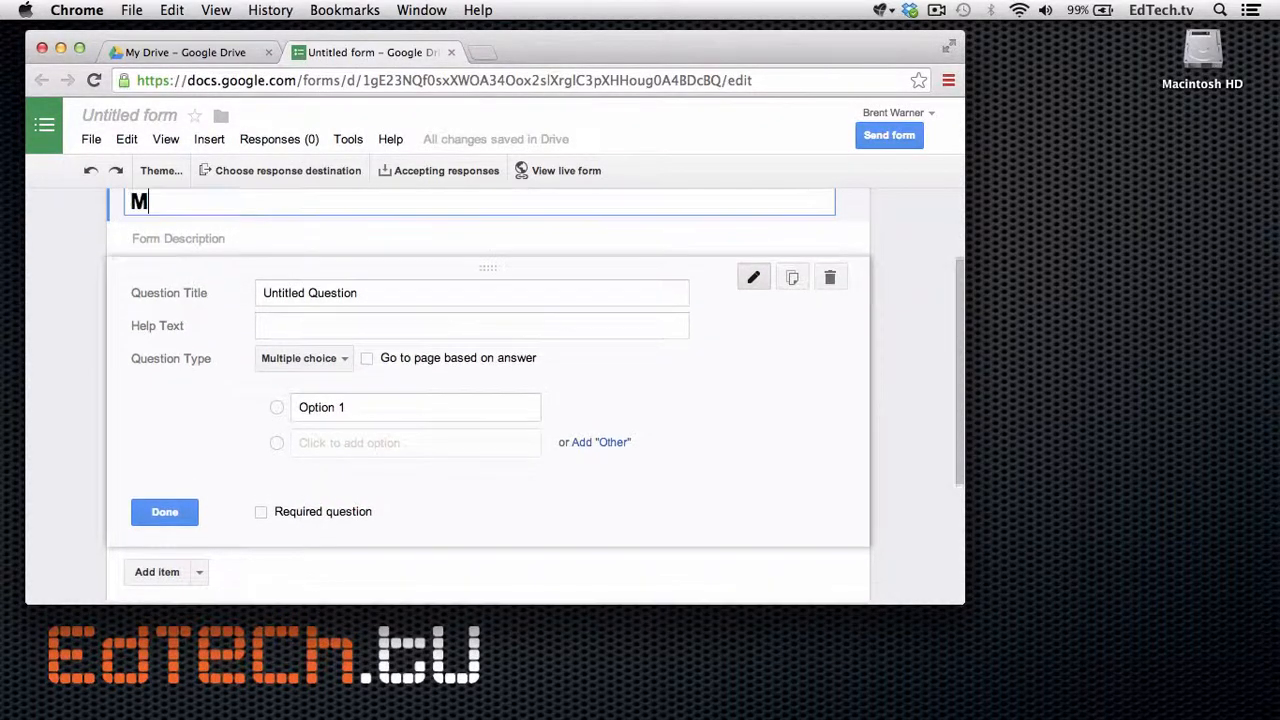
{"action": "type", "text": "ULTIPLE "}
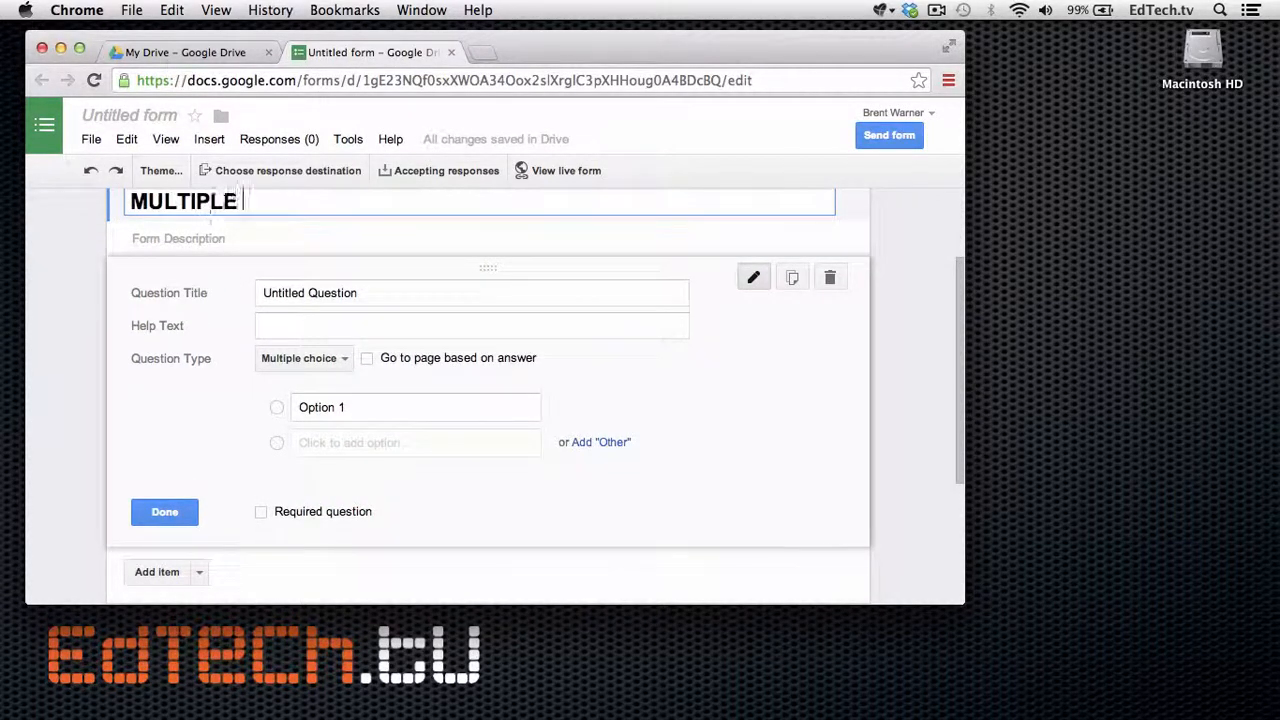
{"action": "type", "text": "PAGES"}
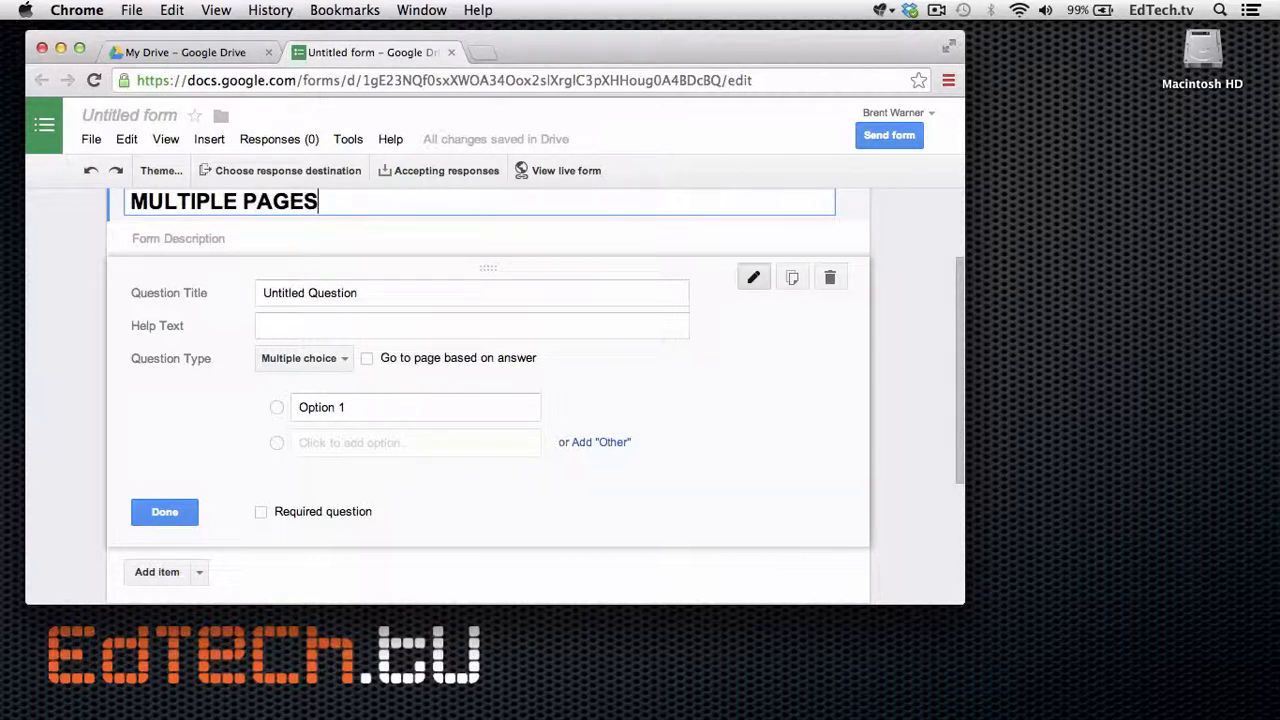
Add short-answer text questions 'First Name' and 'Last Name'.
{"action": "left_click", "coordinate": [293, 293]}
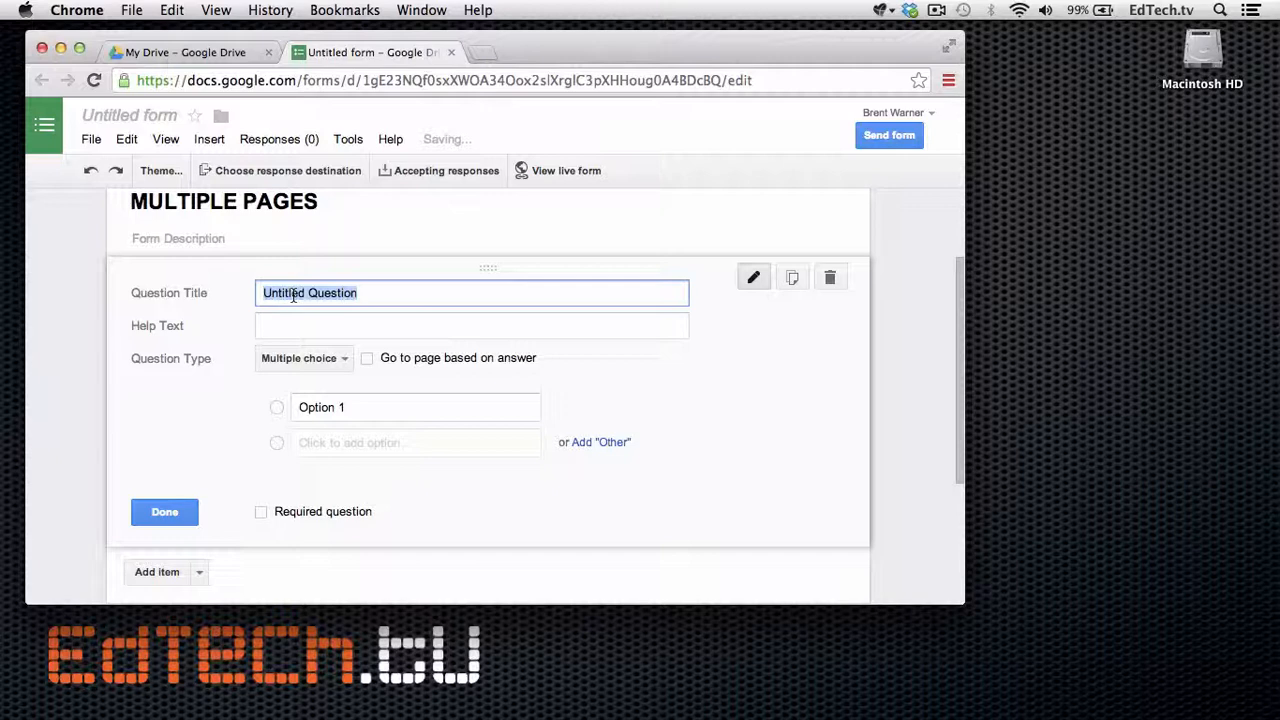
{"action": "type", "text": "First Name"}
{"action": "left_click", "coordinate": [312, 362]}
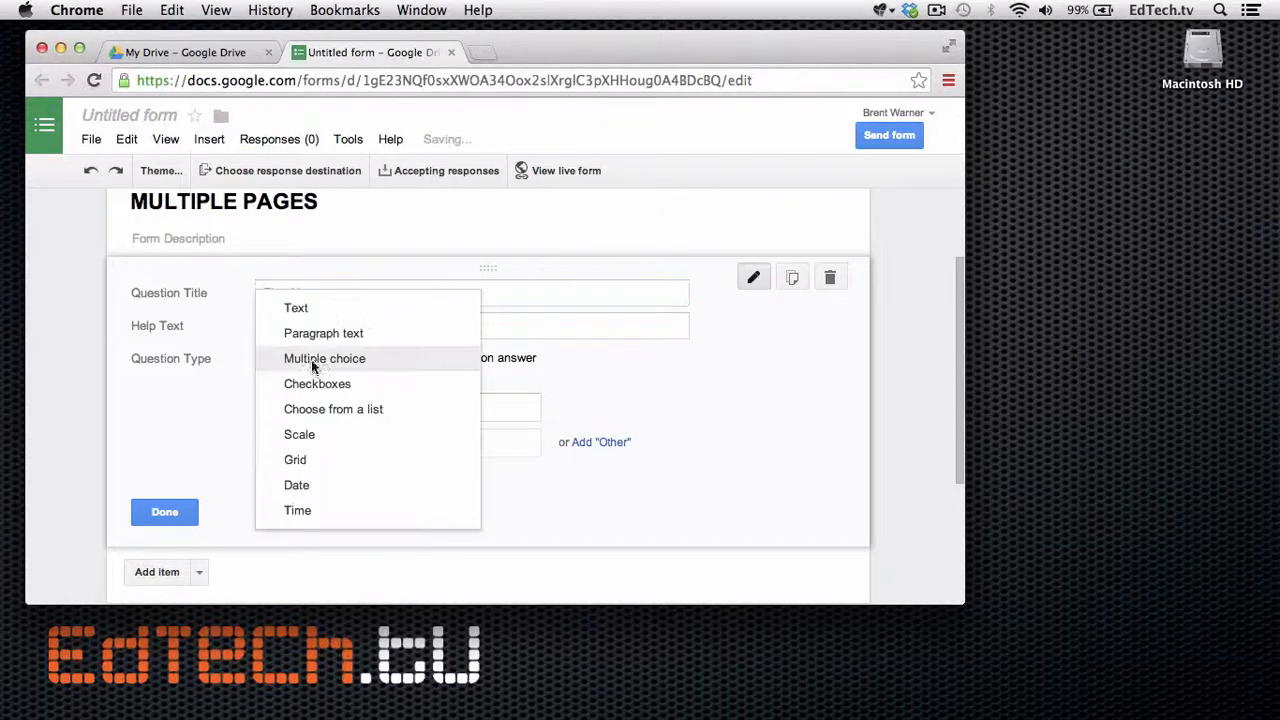
{"action": "left_click", "coordinate": [296, 308]}
{"action": "left_click", "coordinate": [170, 548]}
{"action": "type", "text": "Last N"}
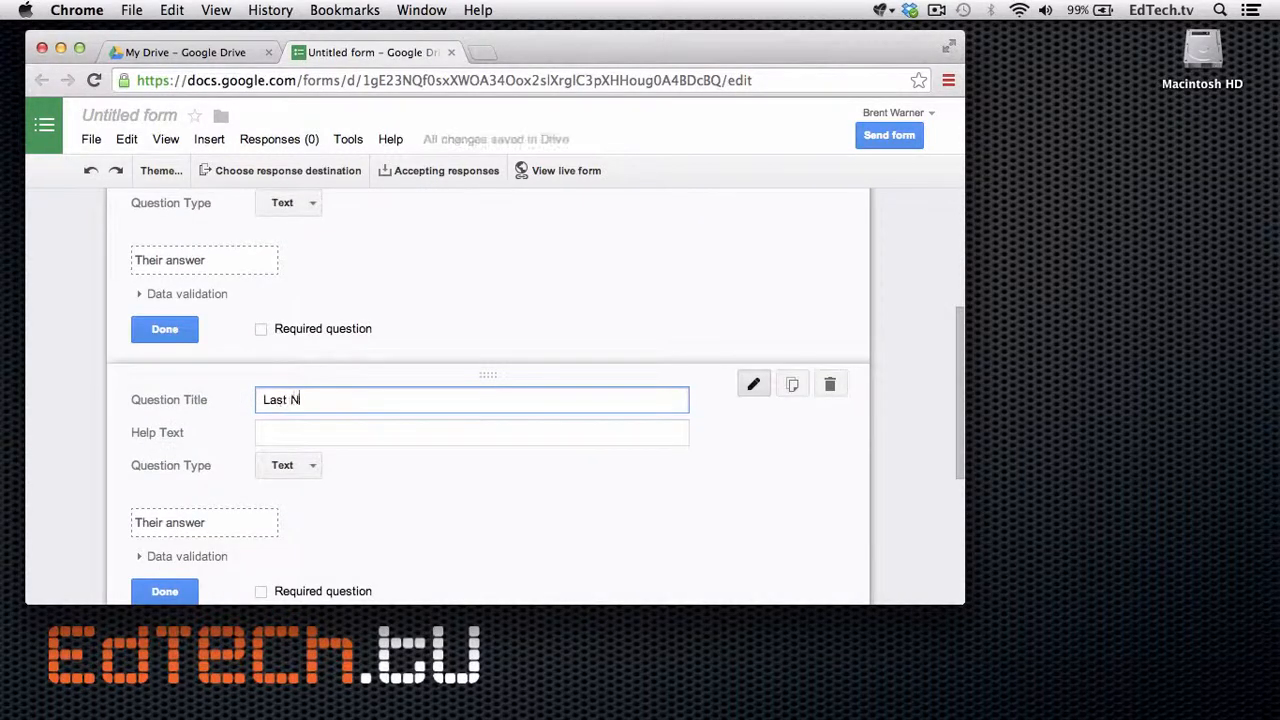
{"action": "type", "text": "ame"}
{"action": "left_click", "coordinate": [165, 591]}
Add an 'ID #' text question and make it required.
{"action": "left_click", "coordinate": [165, 476]}
{"action": "type", "text": "ID "}
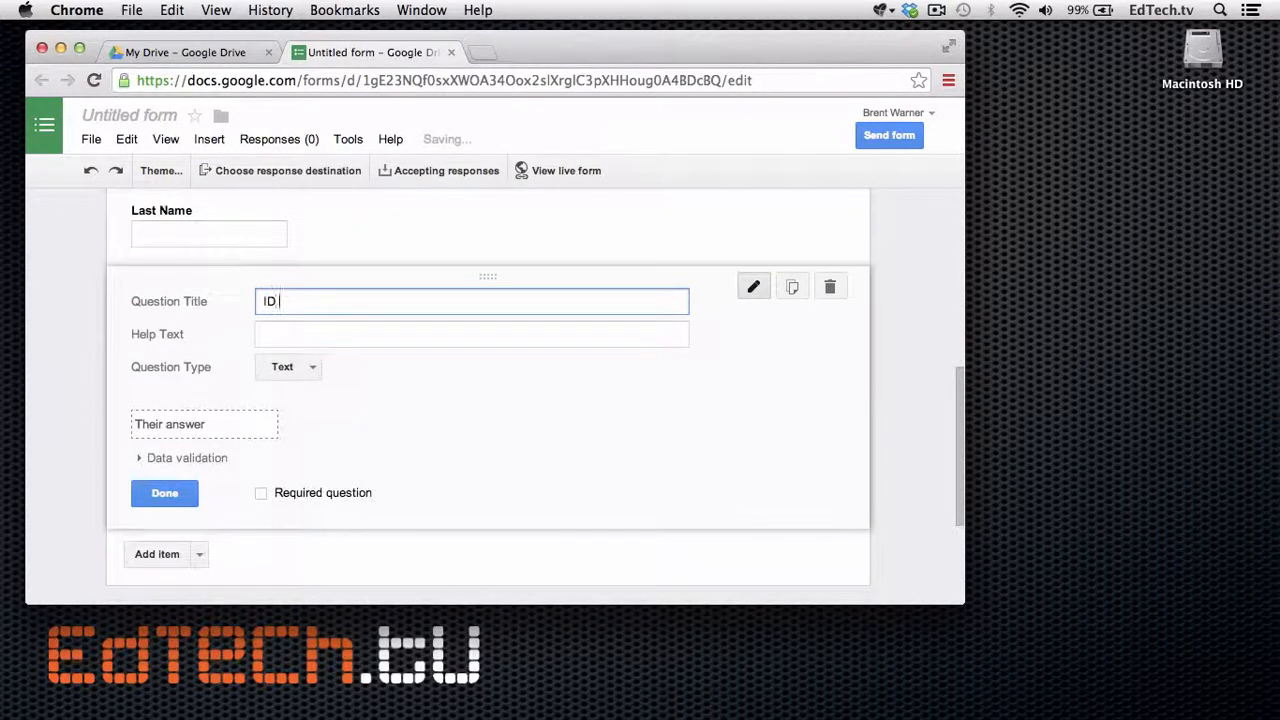
{"action": "type", "text": "#"}
{"action": "scroll", "coordinate": [154, 458], "scroll_direction": "down", "scroll_amount": 2}
{"action": "left_click", "coordinate": [263, 402]}
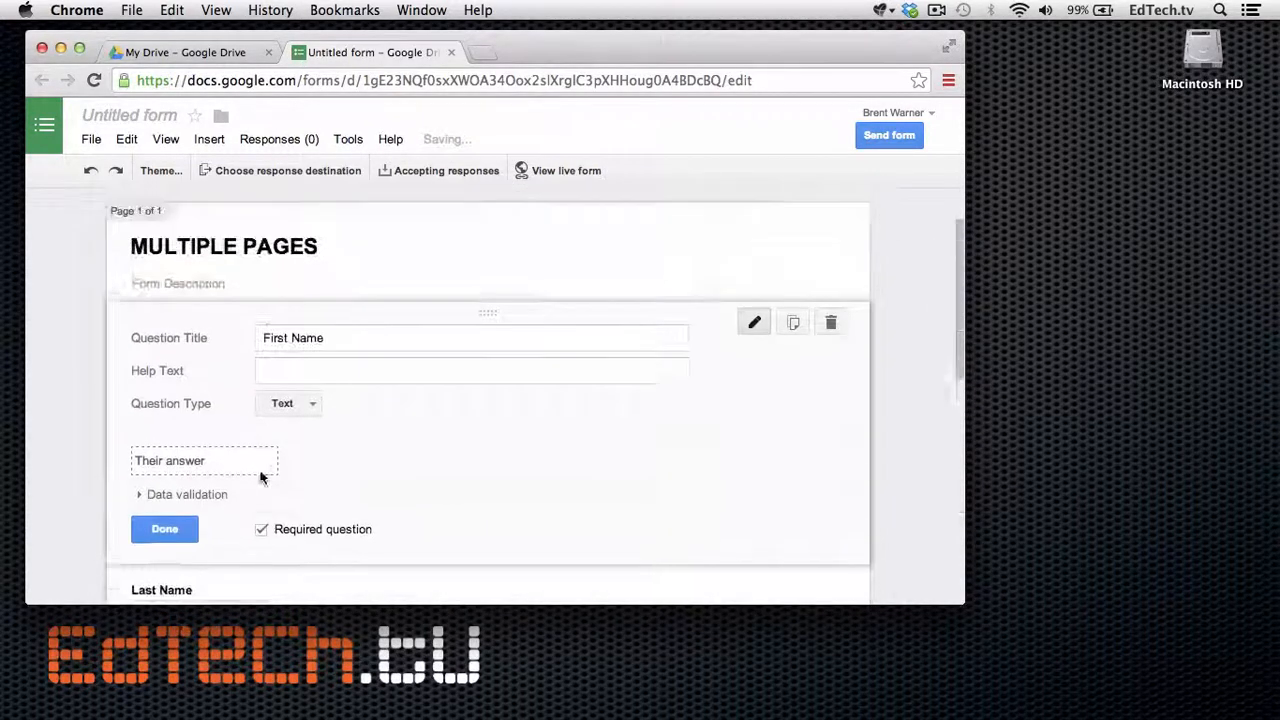
{"action": "scroll", "coordinate": [262, 478], "scroll_direction": "down", "scroll_amount": 3}
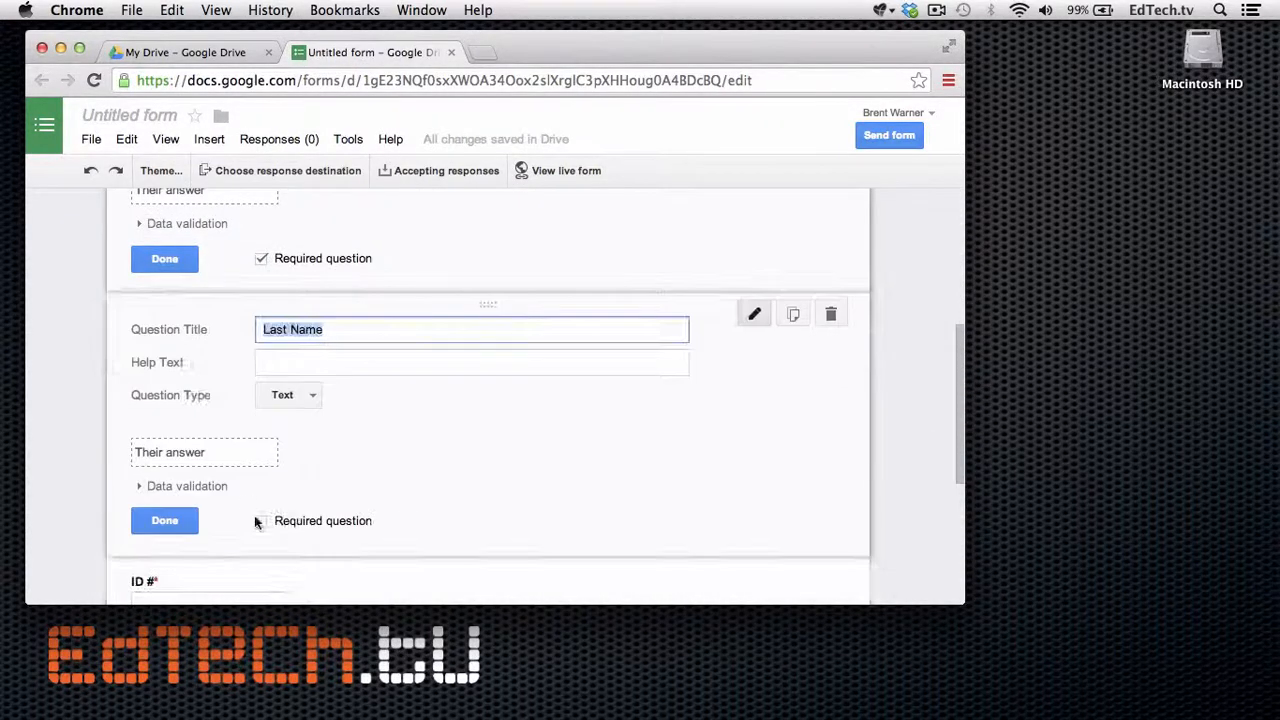
{"action": "scroll", "coordinate": [254, 520], "scroll_direction": "down", "scroll_amount": 4}
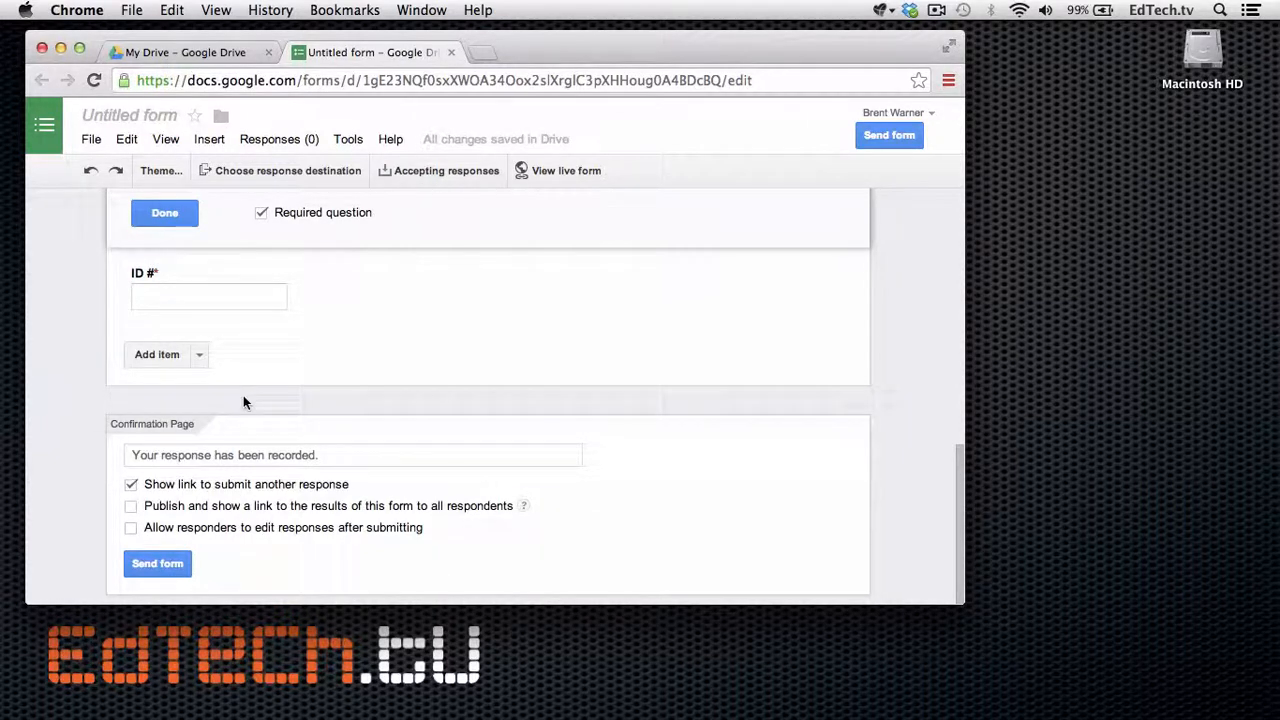
Add a multiple-choice question titled 'Which period are you in?' below ID #.
{"action": "left_click", "coordinate": [162, 360]}
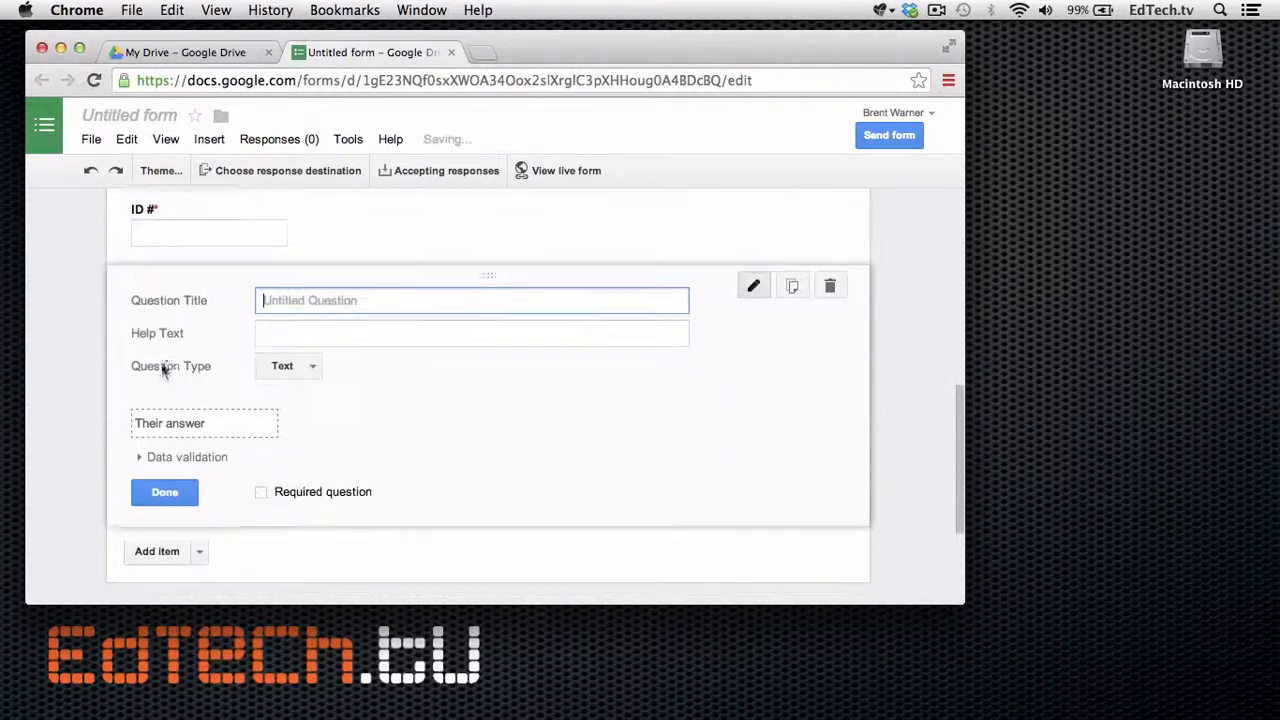
{"action": "left_click", "coordinate": [310, 360]}
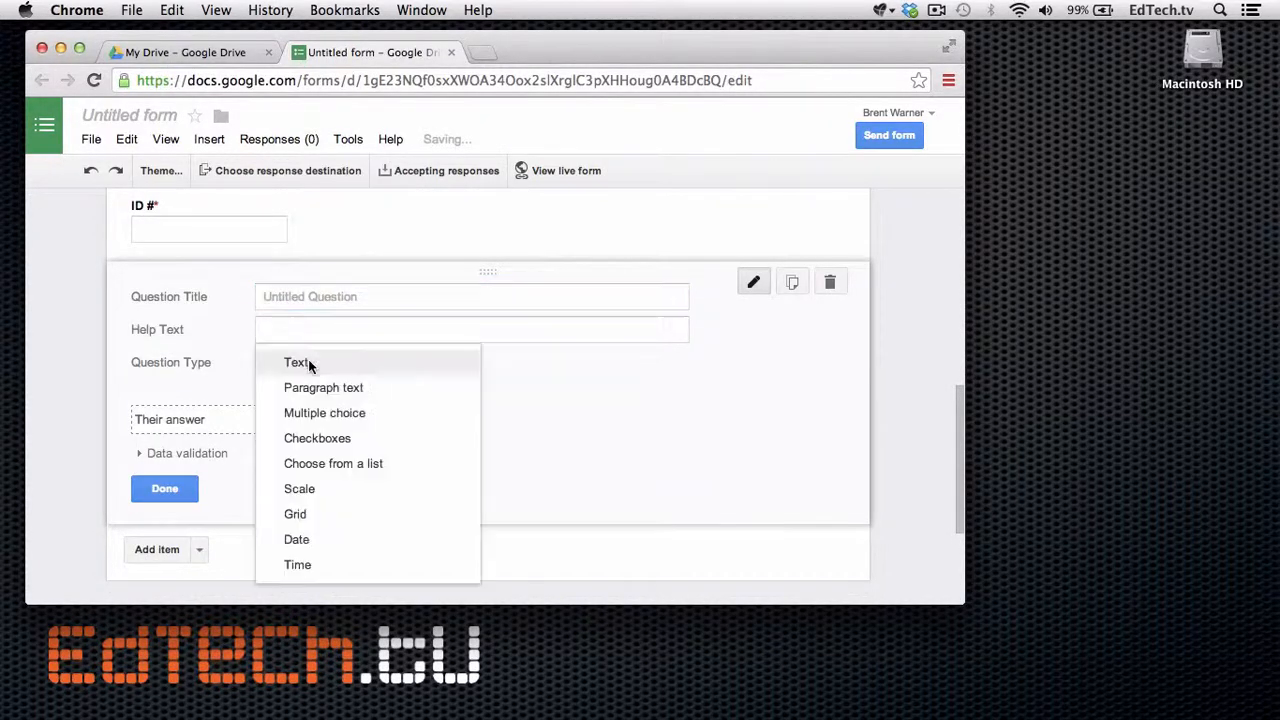
{"action": "left_click", "coordinate": [340, 413]}
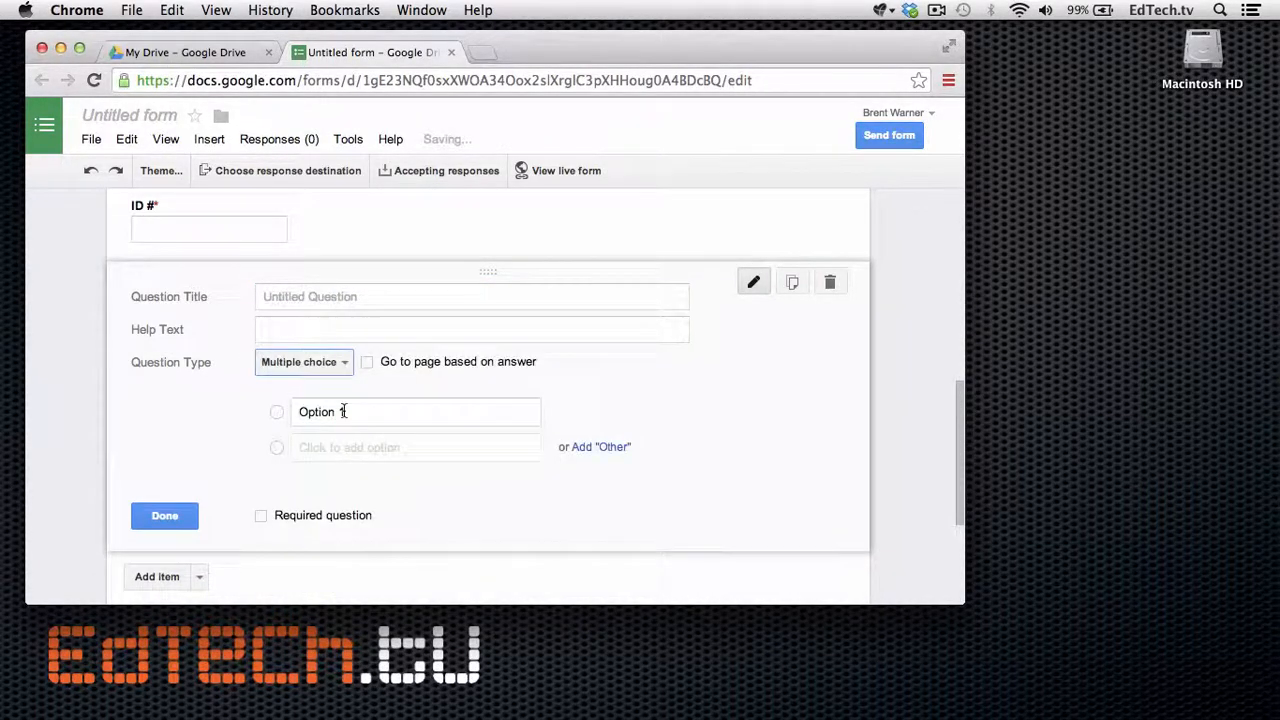
{"action": "left_click", "coordinate": [305, 292]}
{"action": "type", "text": "Which perio"}
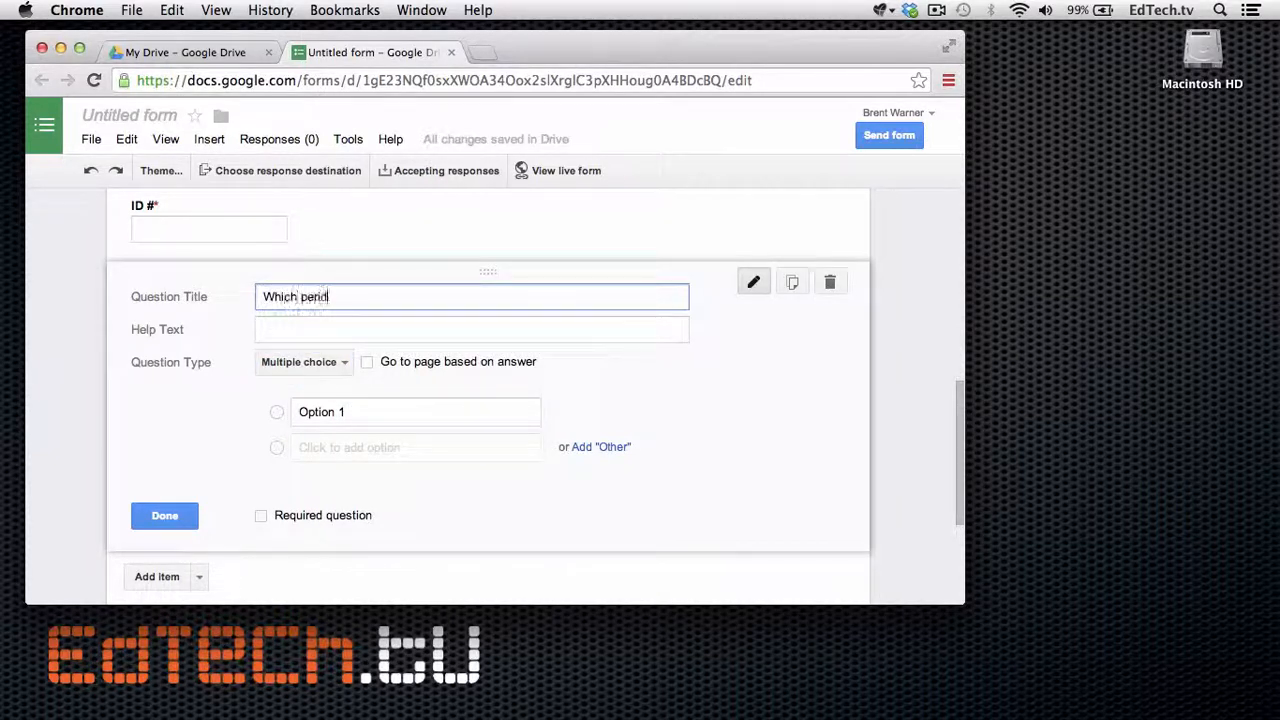
{"action": "type", "text": "d are you in?"}
Enter options Period 1, Period 2, Period 3 and turn on go to page based on answer.
{"action": "left_click", "coordinate": [308, 420]}
{"action": "type", "text": "Period 1"}
{"action": "key", "text": "Return"}
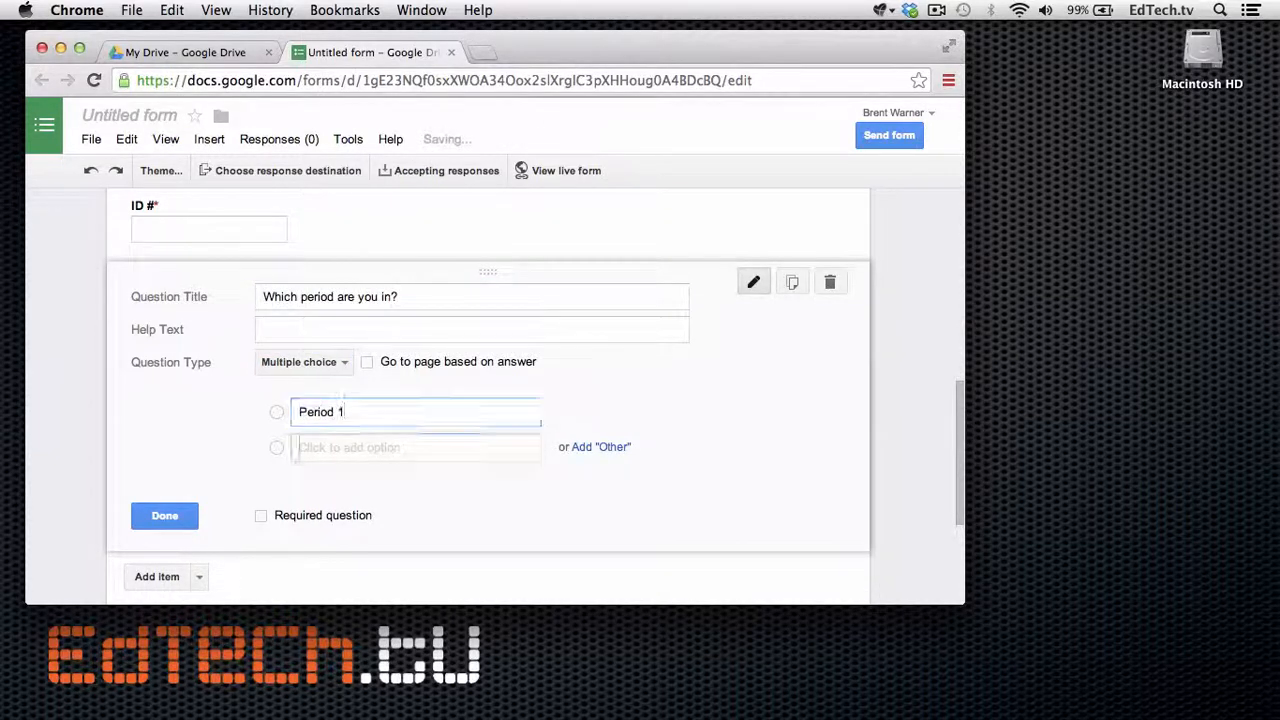
{"action": "type", "text": "Period 2"}
{"action": "key", "text": "Return"}
{"action": "type", "text": "Period 3"}
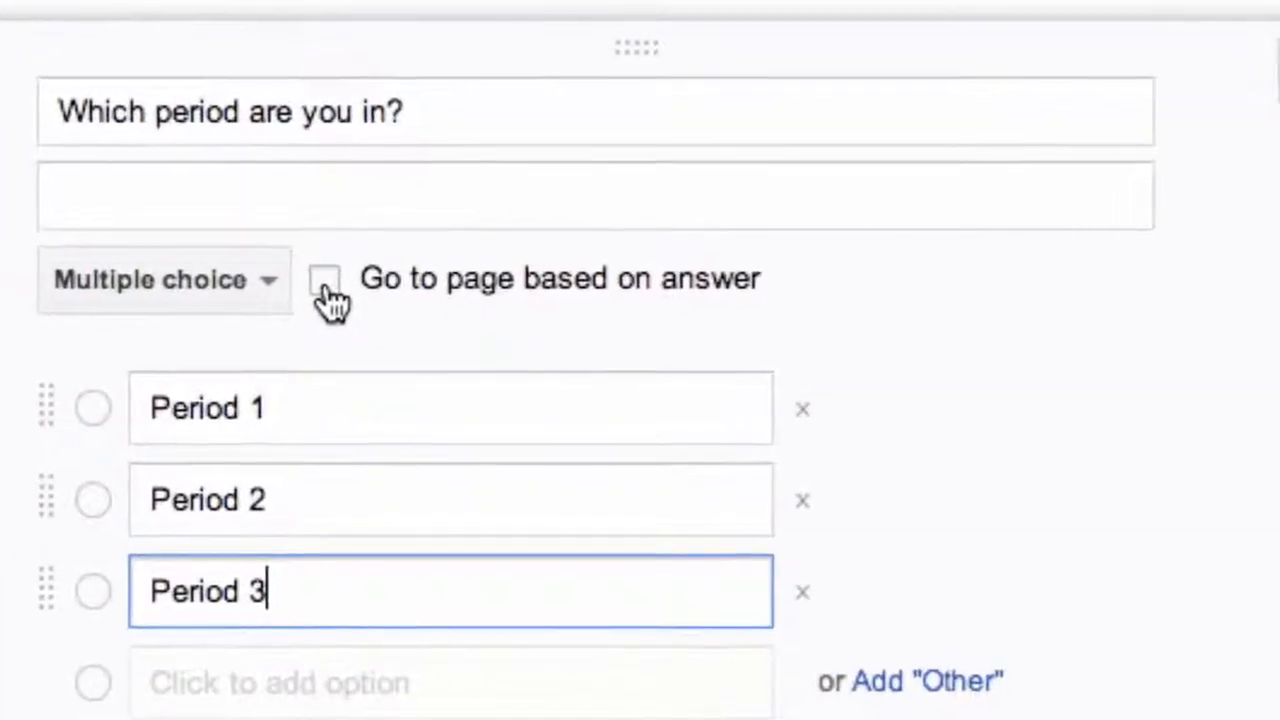
{"action": "left_click", "coordinate": [347, 325]}
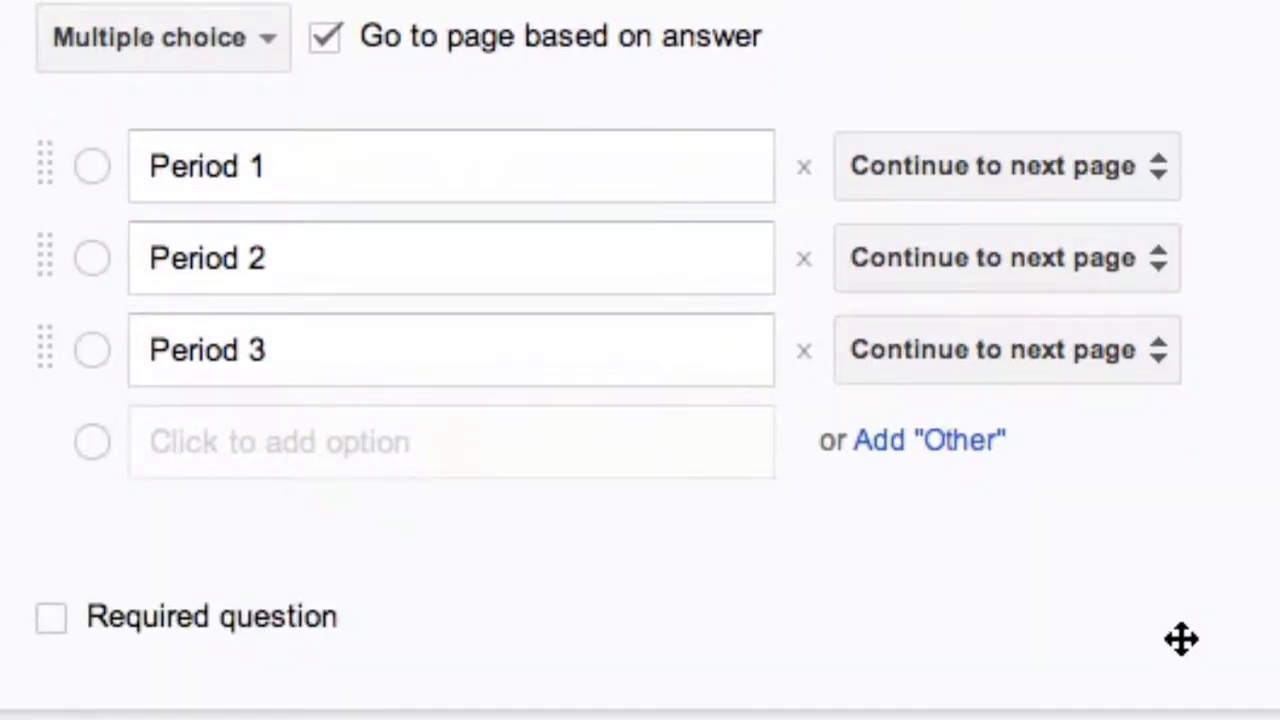
{"action": "scroll", "coordinate": [1181, 639], "scroll_direction": "down", "scroll_amount": 2}
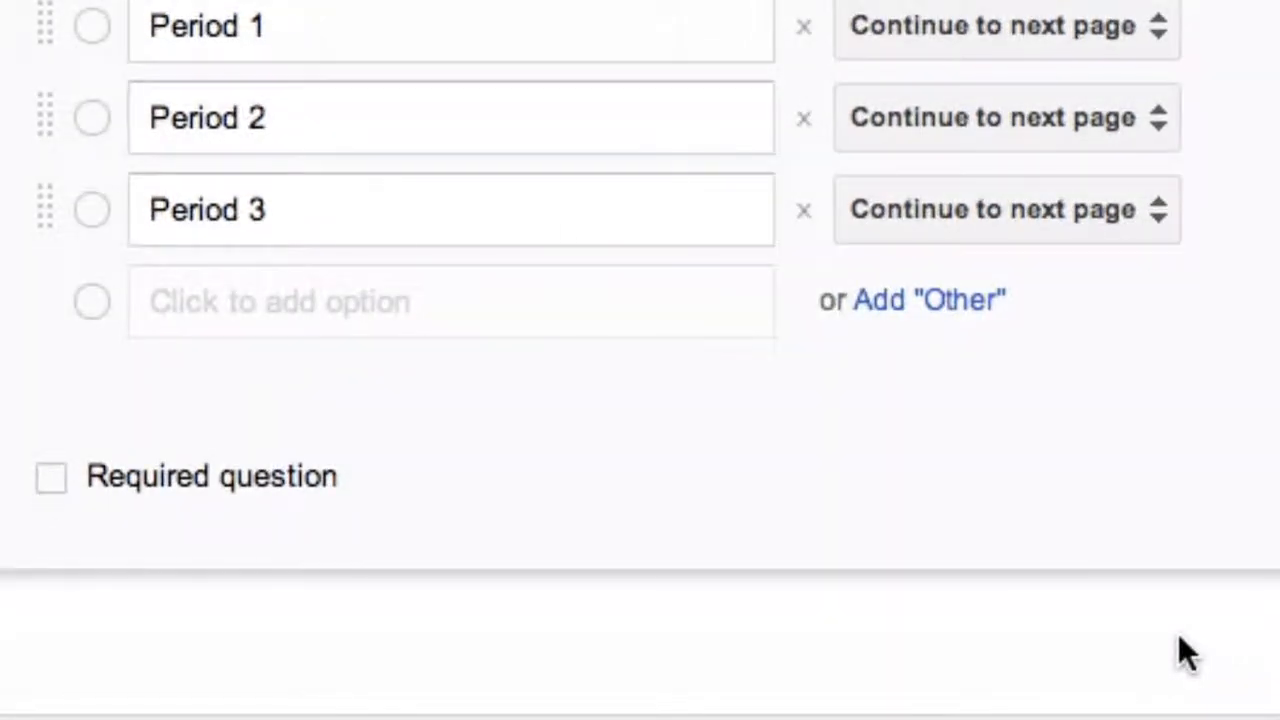
{"action": "scroll", "coordinate": [1180, 640], "scroll_direction": "down", "scroll_amount": 1}
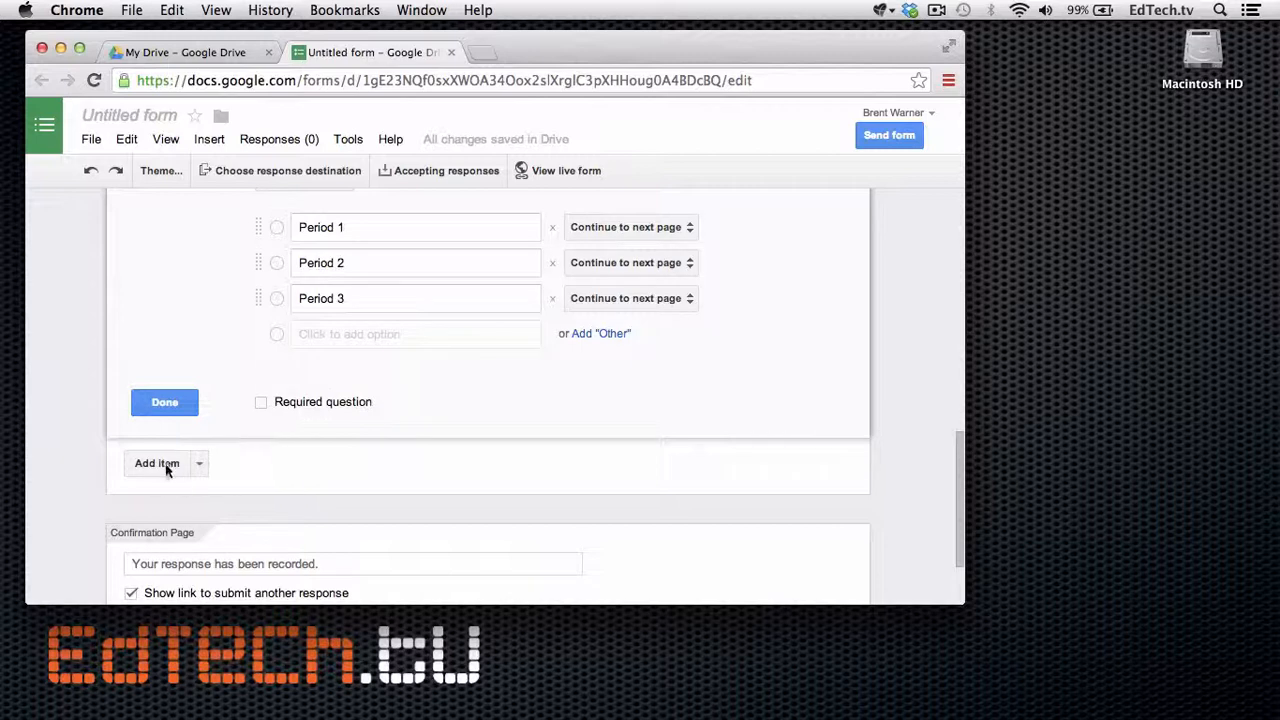
Delete a stray blank text question added below the period question, then open the insert items list.
{"action": "left_click", "coordinate": [160, 463]}
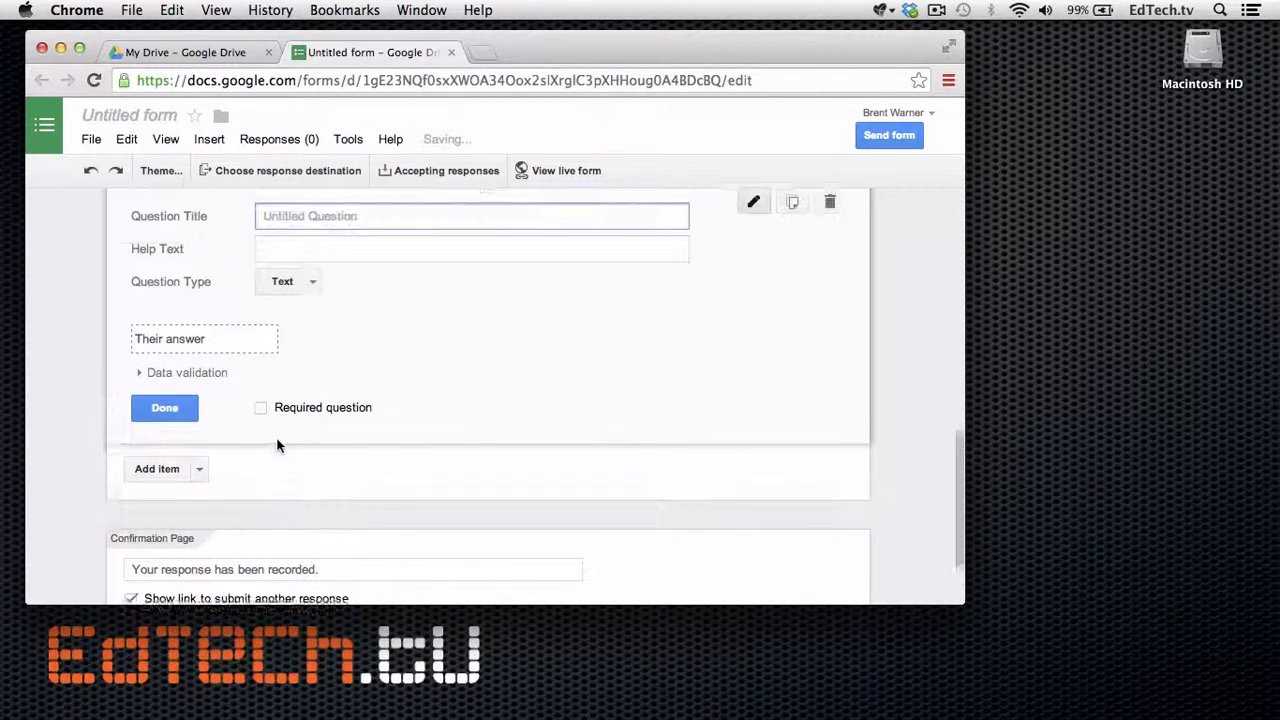
{"action": "left_click", "coordinate": [290, 360]}
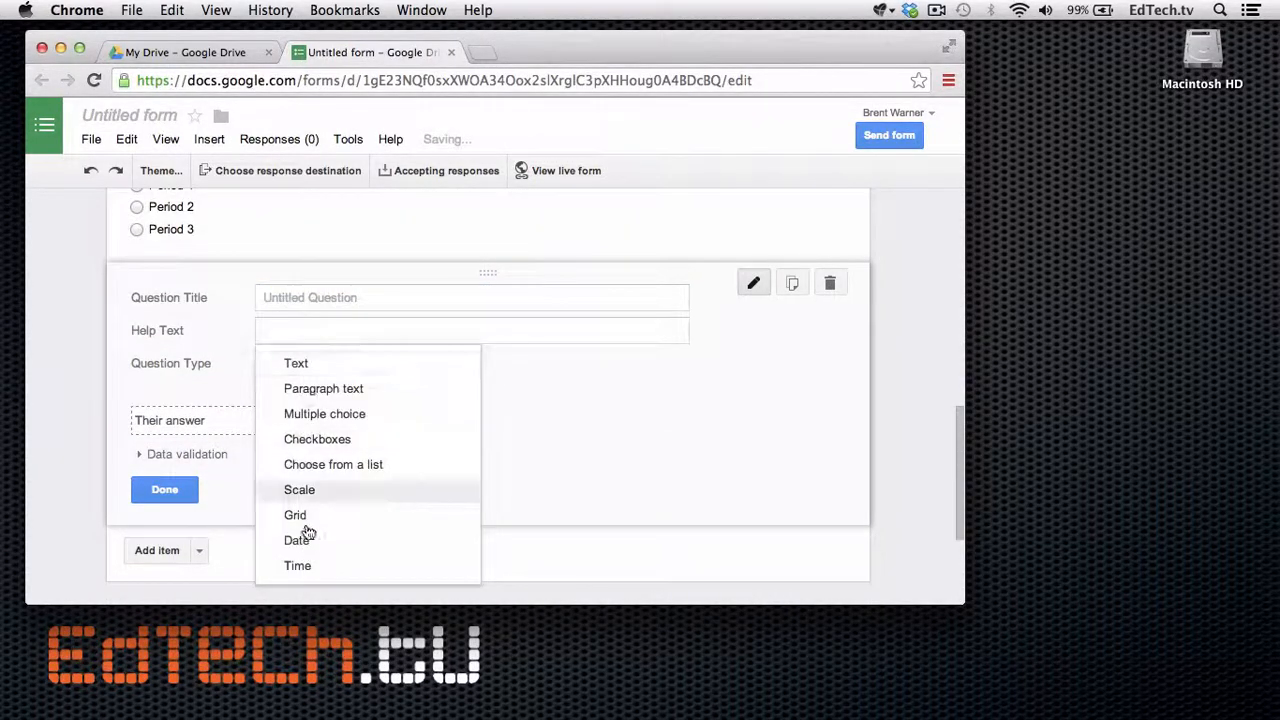
{"action": "left_click", "coordinate": [617, 417]}
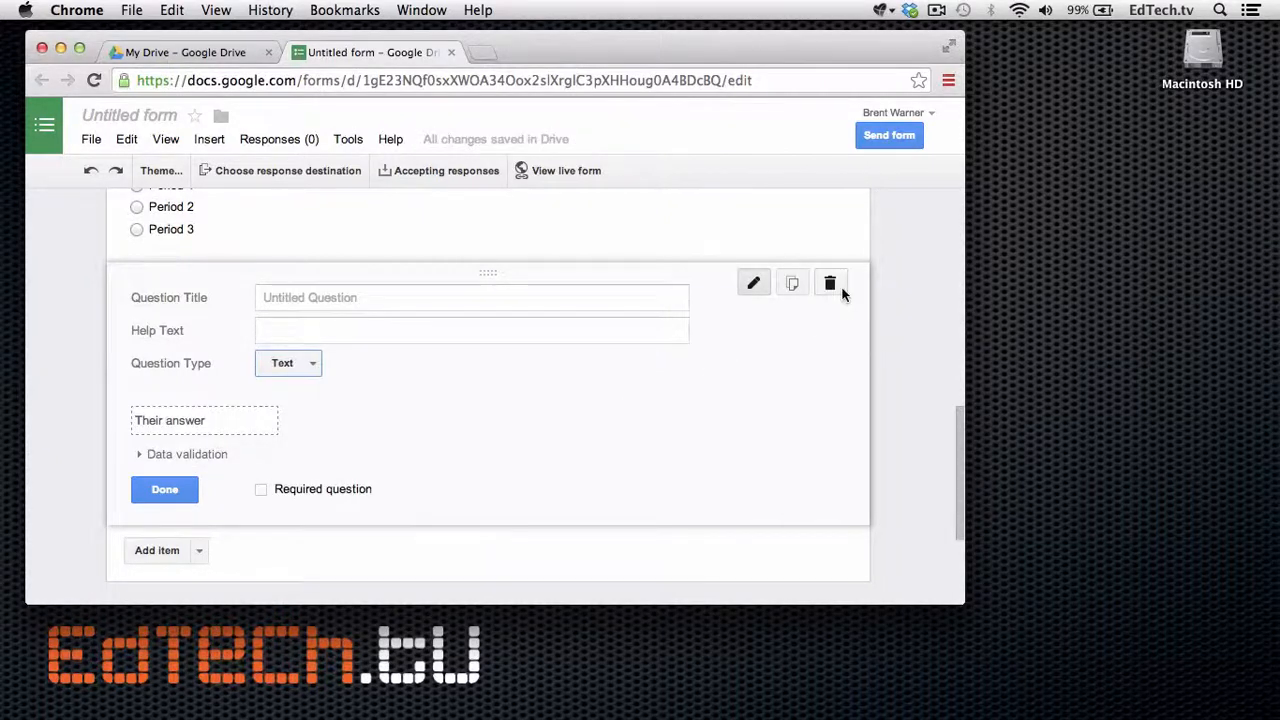
{"action": "left_click", "coordinate": [840, 288]}
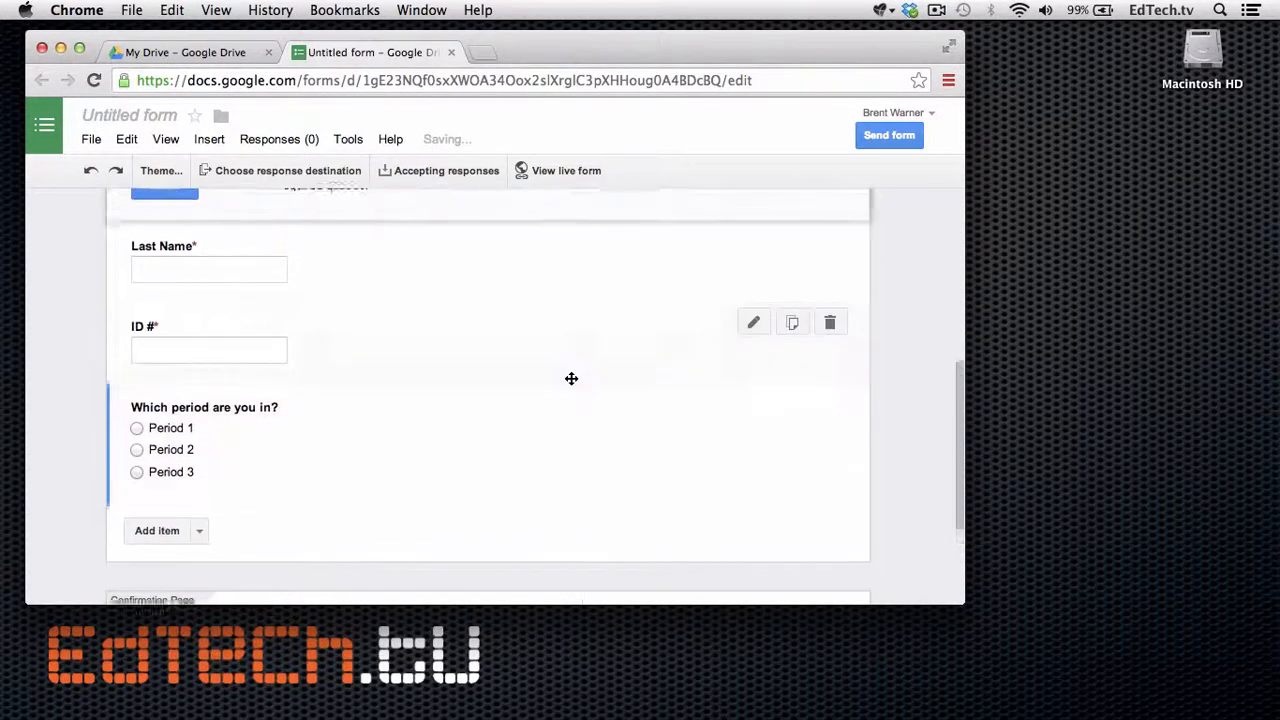
{"action": "scroll", "coordinate": [571, 378], "scroll_direction": "down", "scroll_amount": 3}
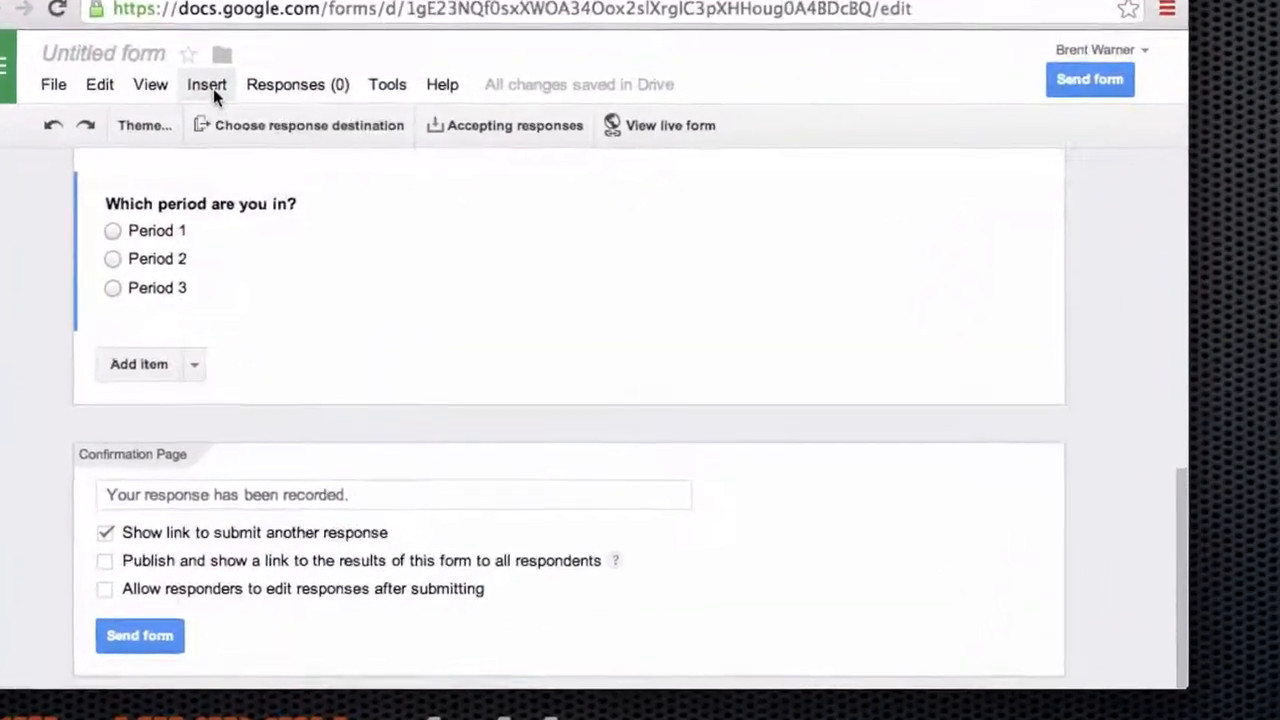
{"action": "left_click", "coordinate": [210, 86]}
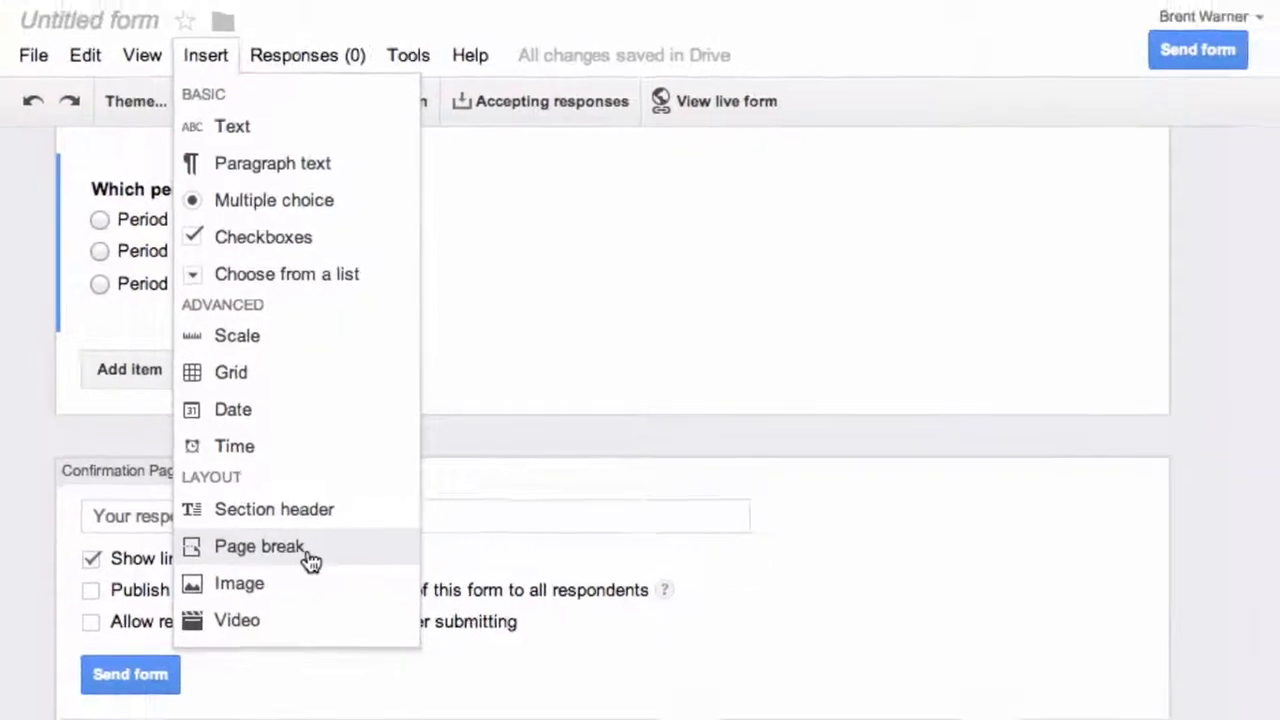
Insert a page break titled 'Period 1' with the description 'For period 1 students ONLY'.
{"action": "left_click", "coordinate": [318, 582]}
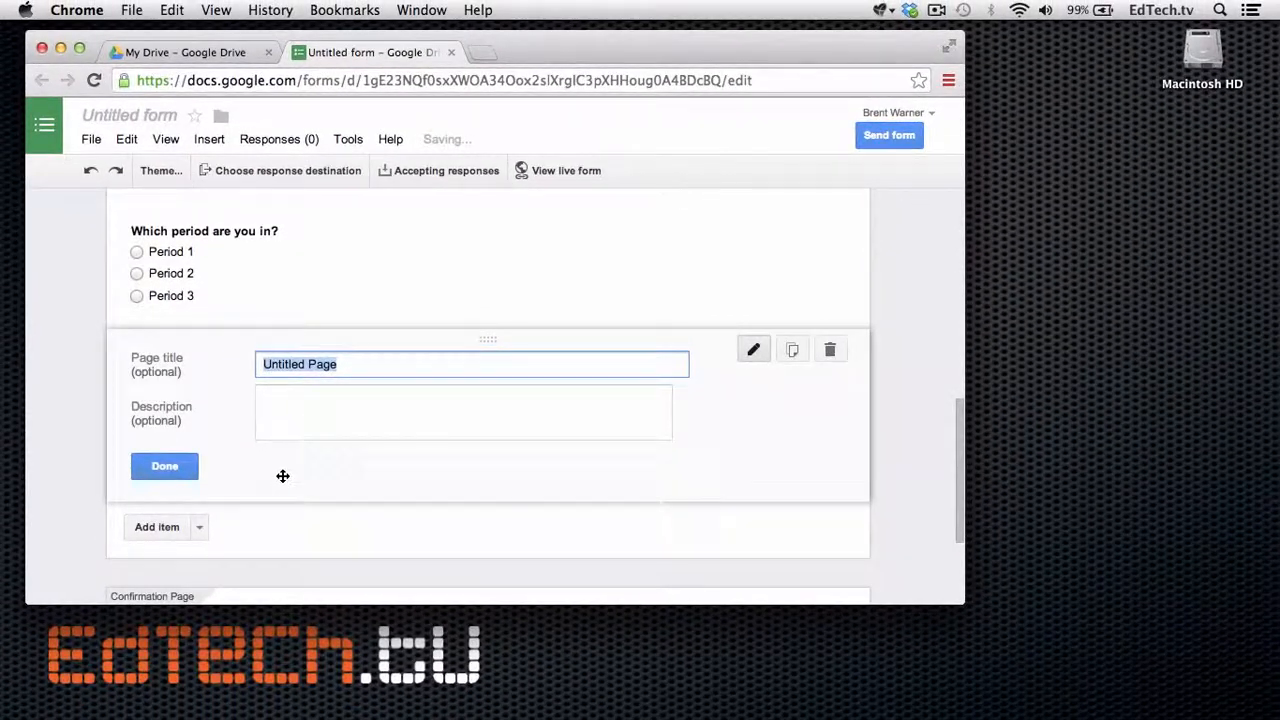
{"action": "type", "text": "Period 1"}
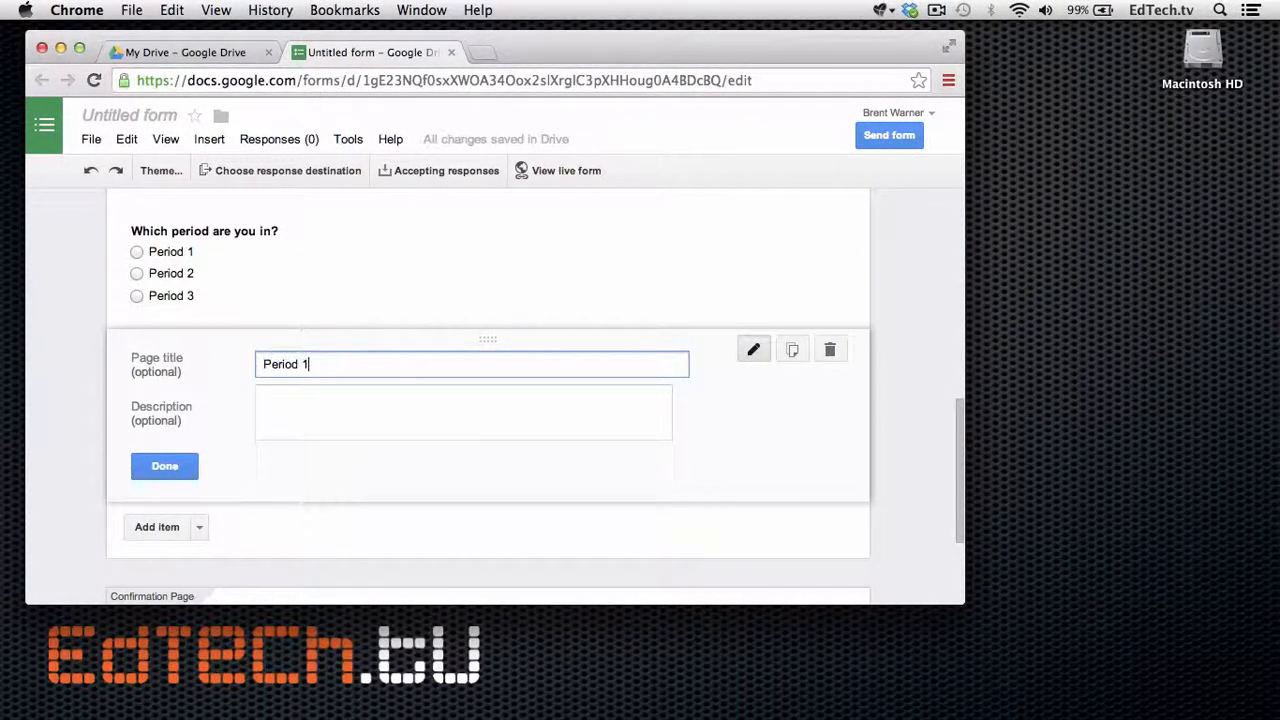
{"action": "key", "text": "Tab"}
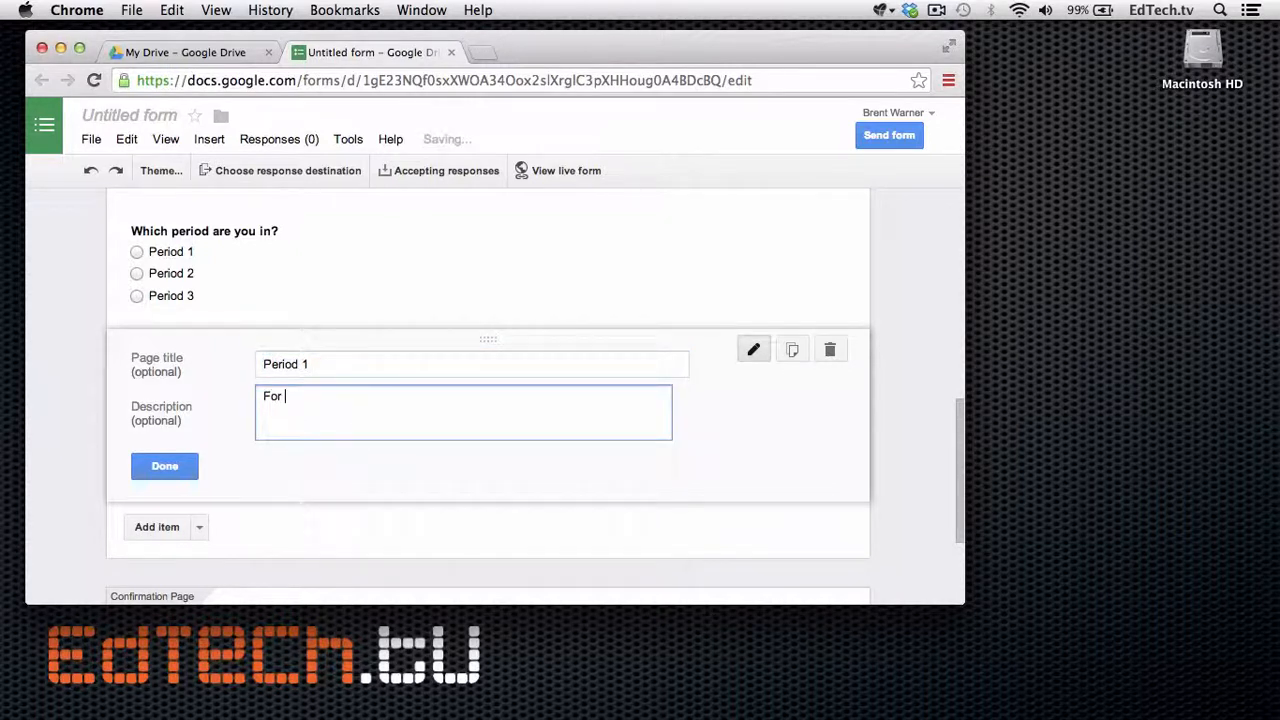
{"action": "type", "text": "For period 1 students ONLY"}
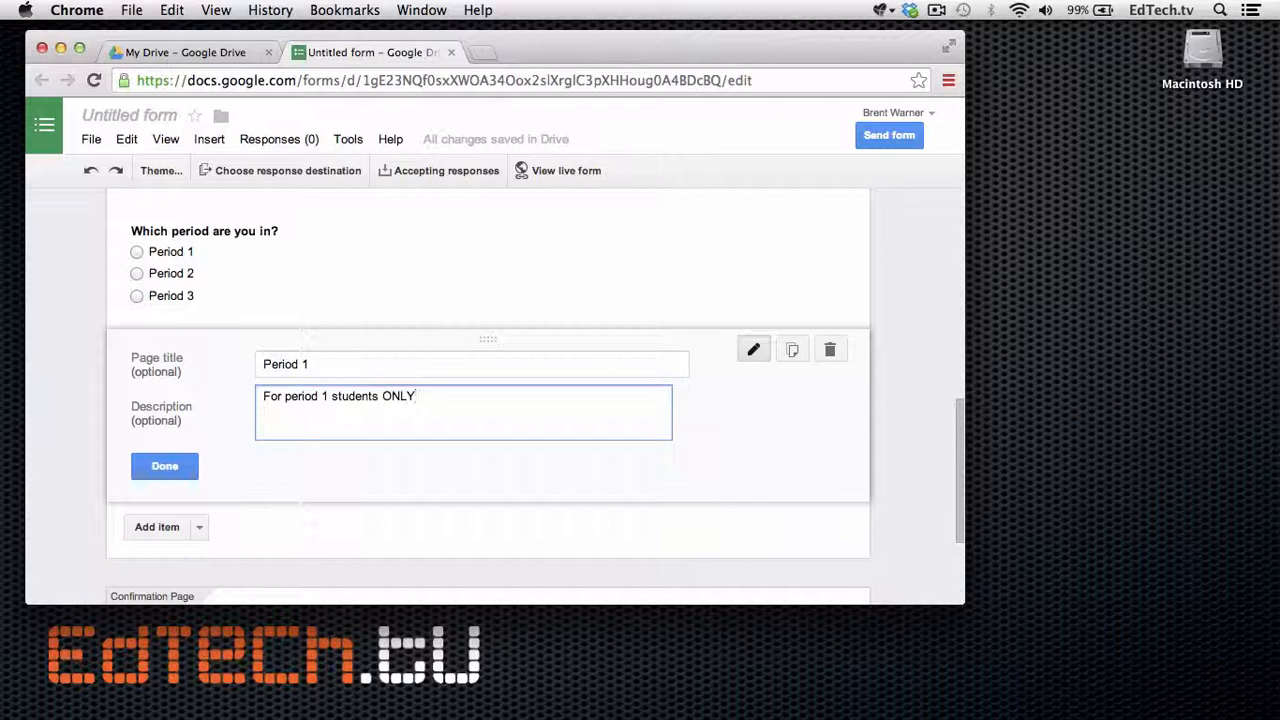
{"action": "scroll", "coordinate": [487, 400], "scroll_direction": "down", "scroll_amount": 2}
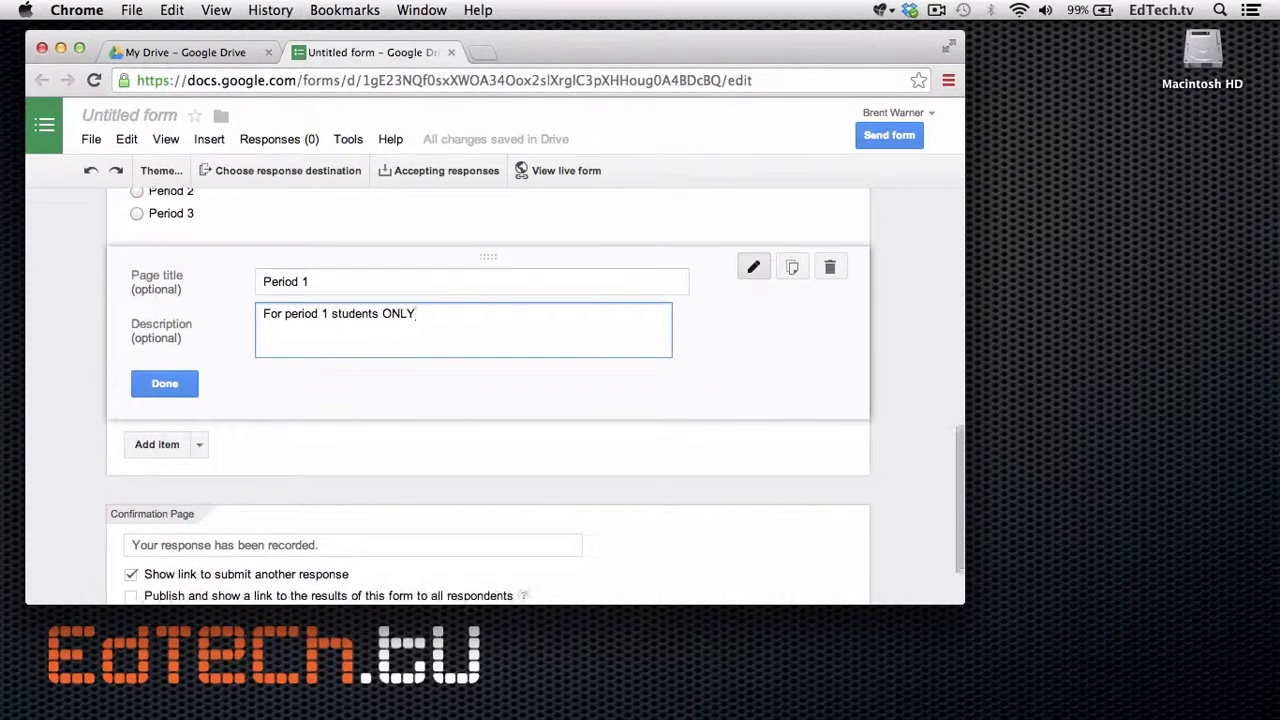
{"action": "scroll", "coordinate": [338, 449], "scroll_direction": "down", "scroll_amount": 1}
{"action": "left_click", "coordinate": [522, 479]}
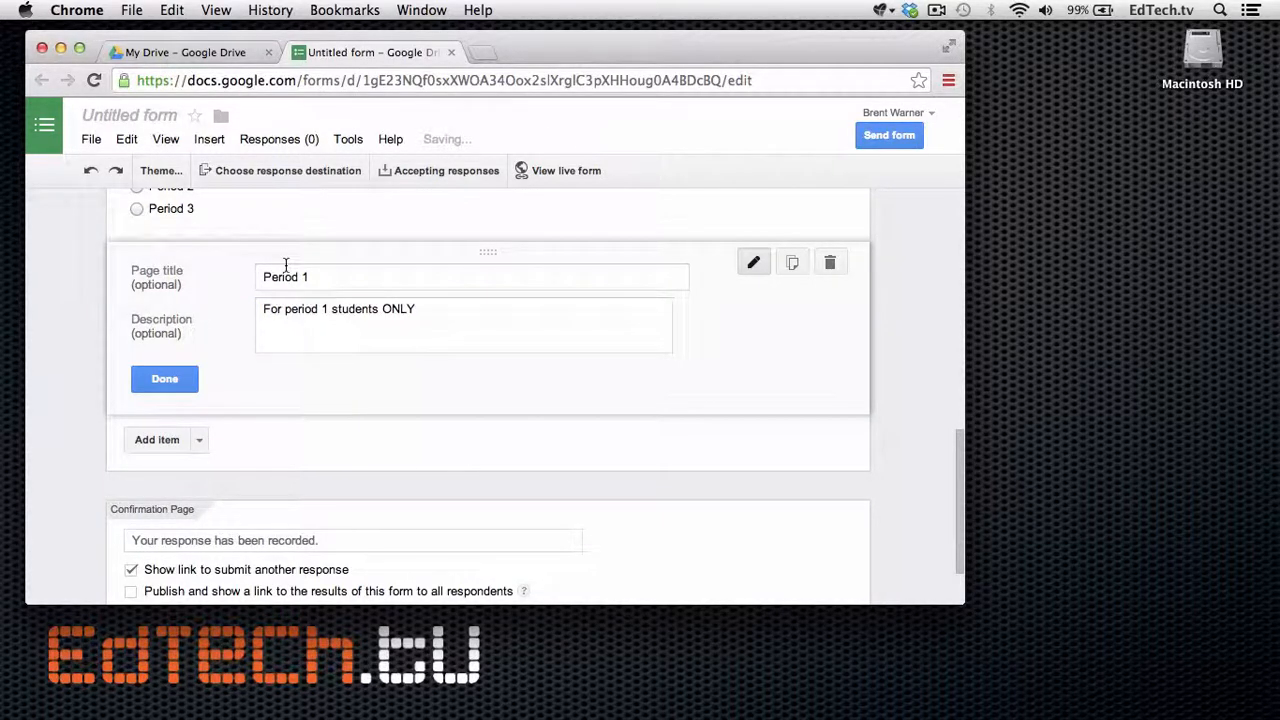
Add another page after Period 1 titled 'Period 2' and start its description.
{"action": "left_click", "coordinate": [211, 142]}
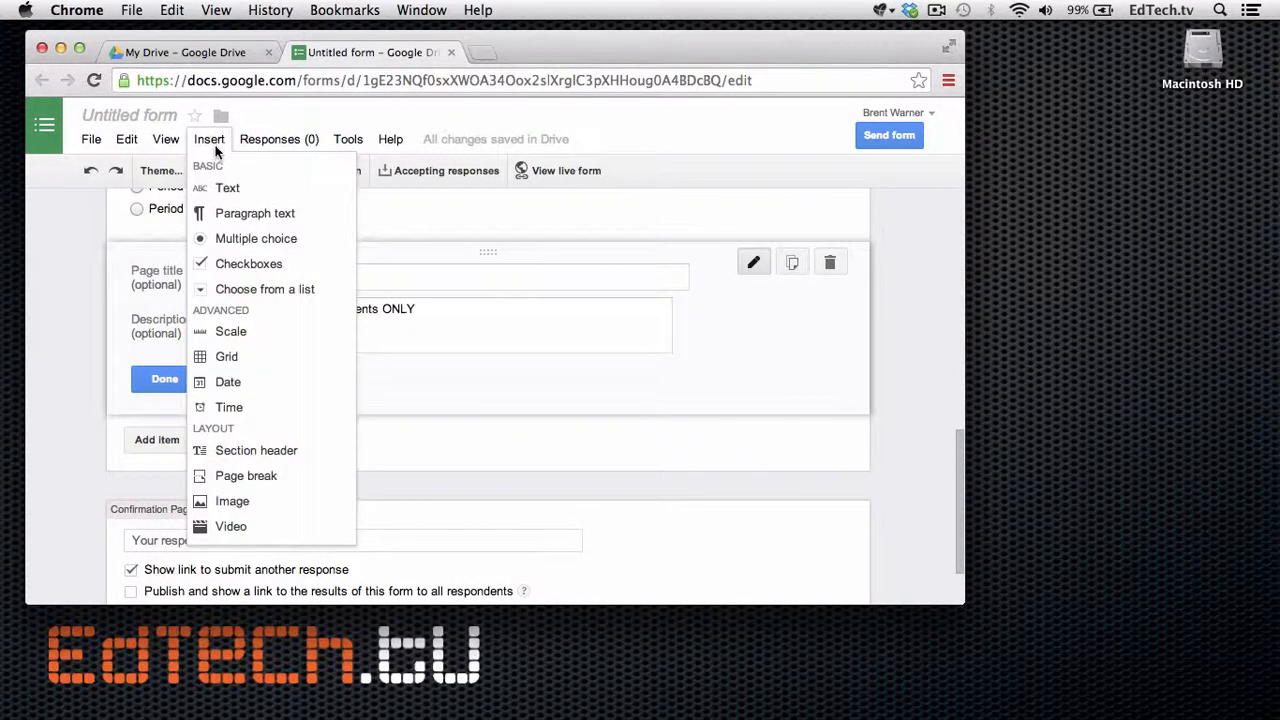
{"action": "left_click", "coordinate": [240, 477]}
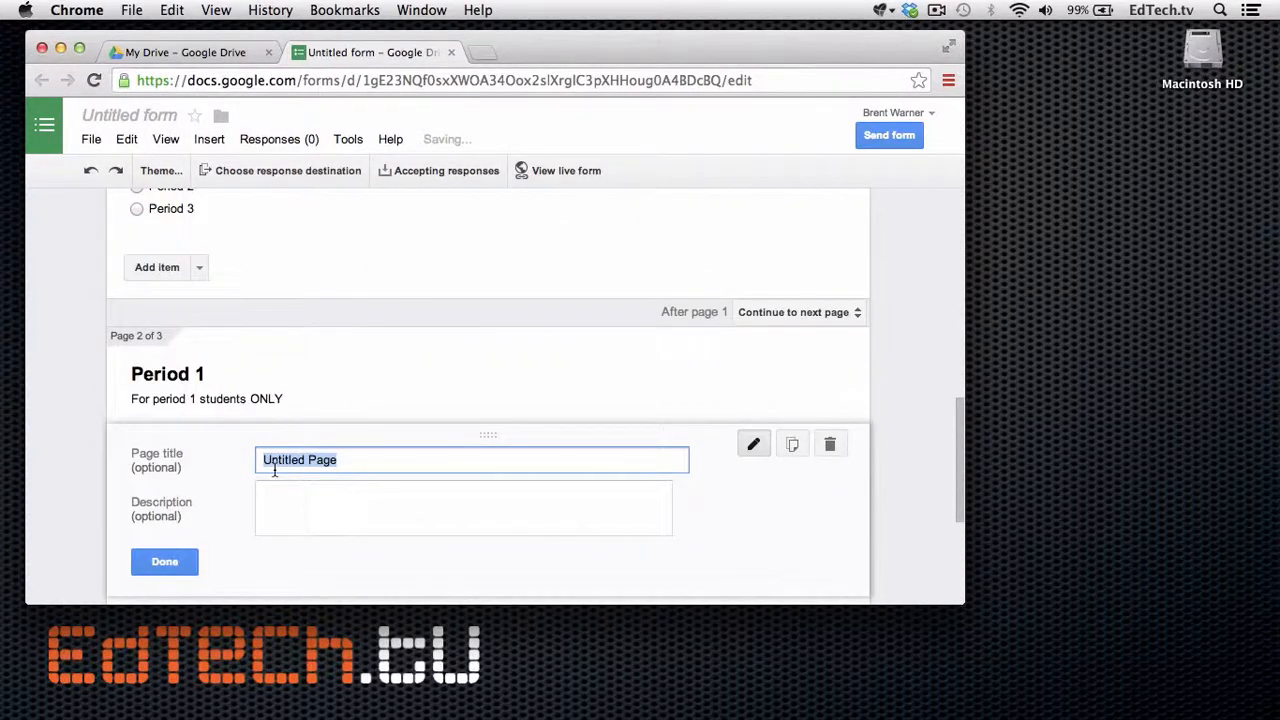
{"action": "type", "text": "Period 2"}
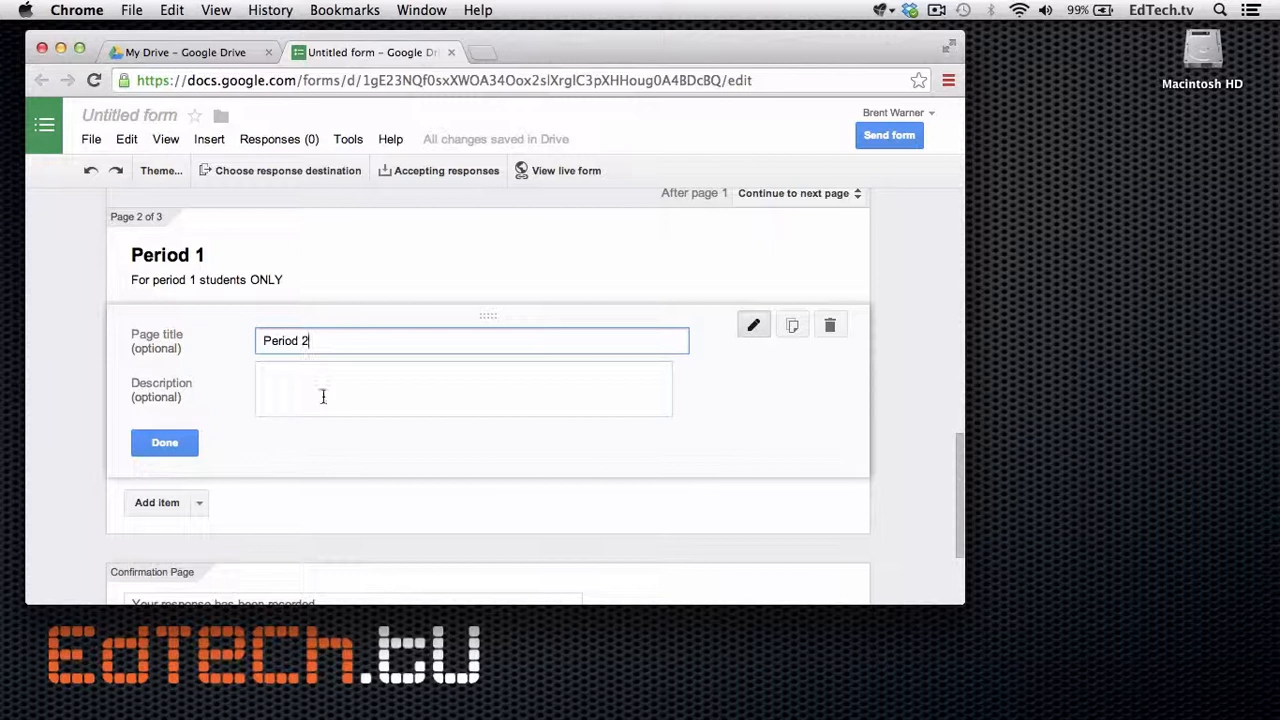
{"action": "left_click", "coordinate": [323, 397]}
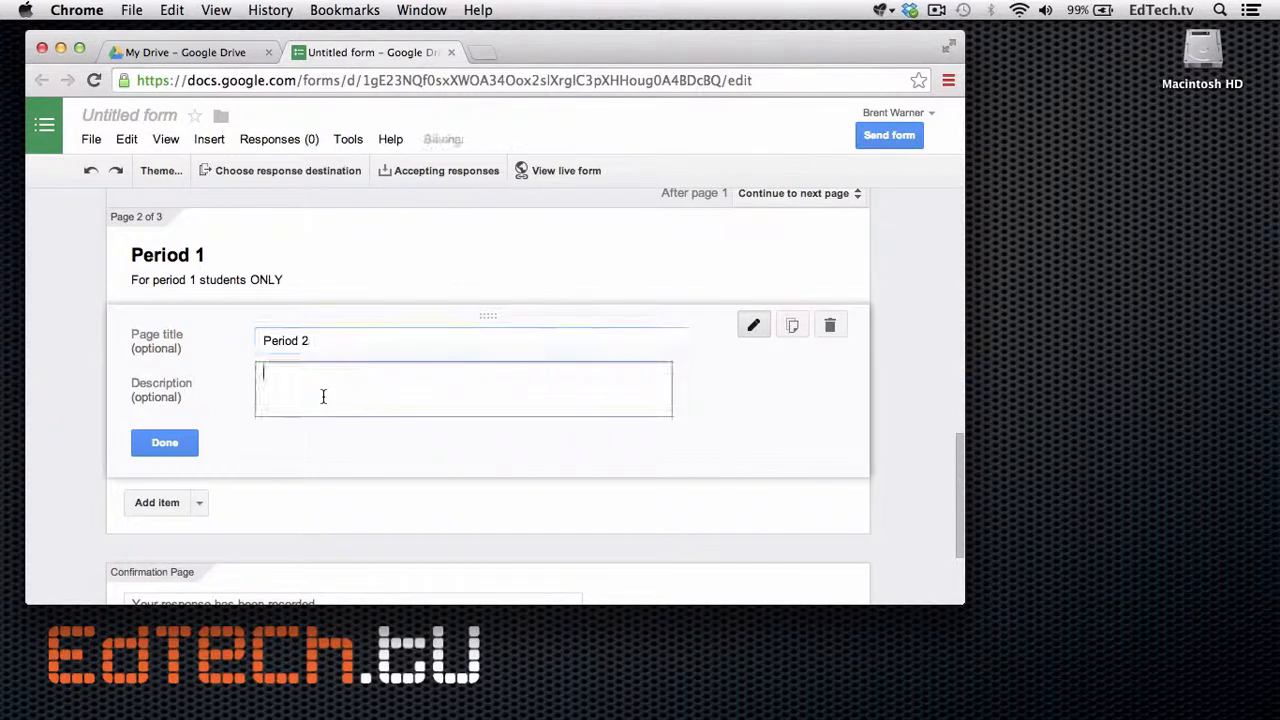
{"action": "type", "text": "For Perid"}
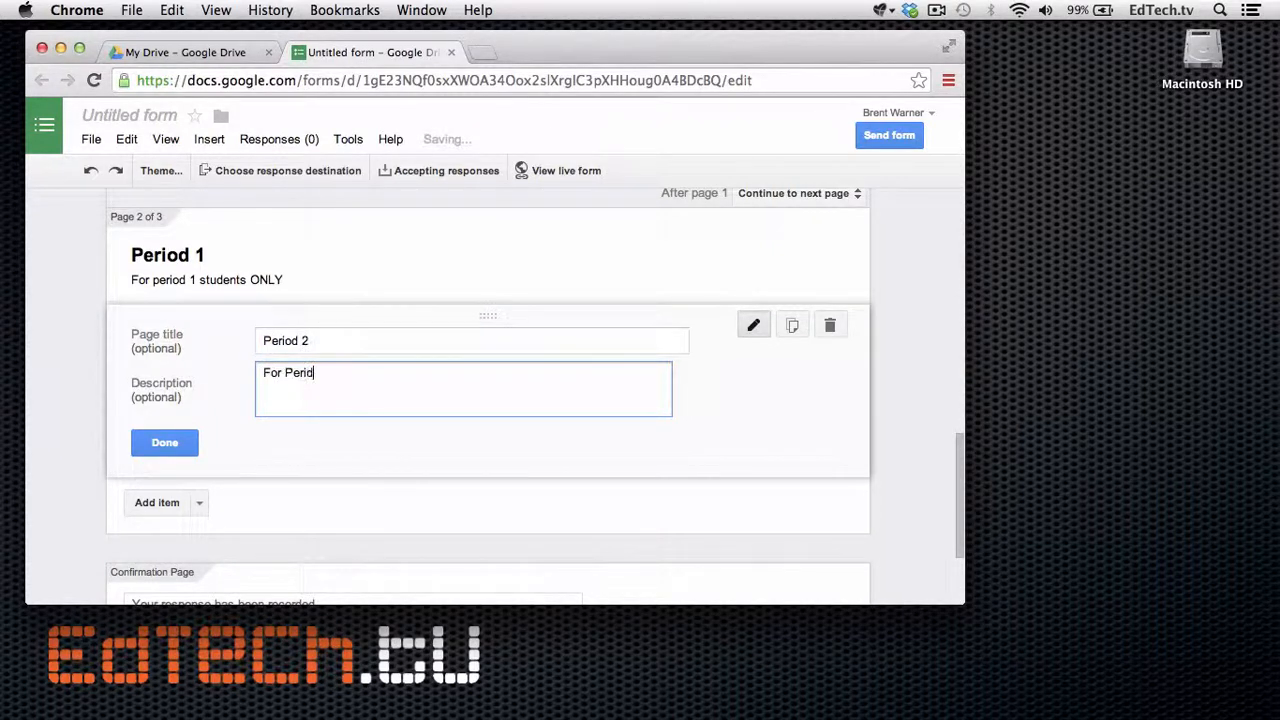
{"action": "key", "text": "BackSpace"}
{"action": "key", "text": "BackSpace"}
{"action": "key", "text": "BackSpace"}
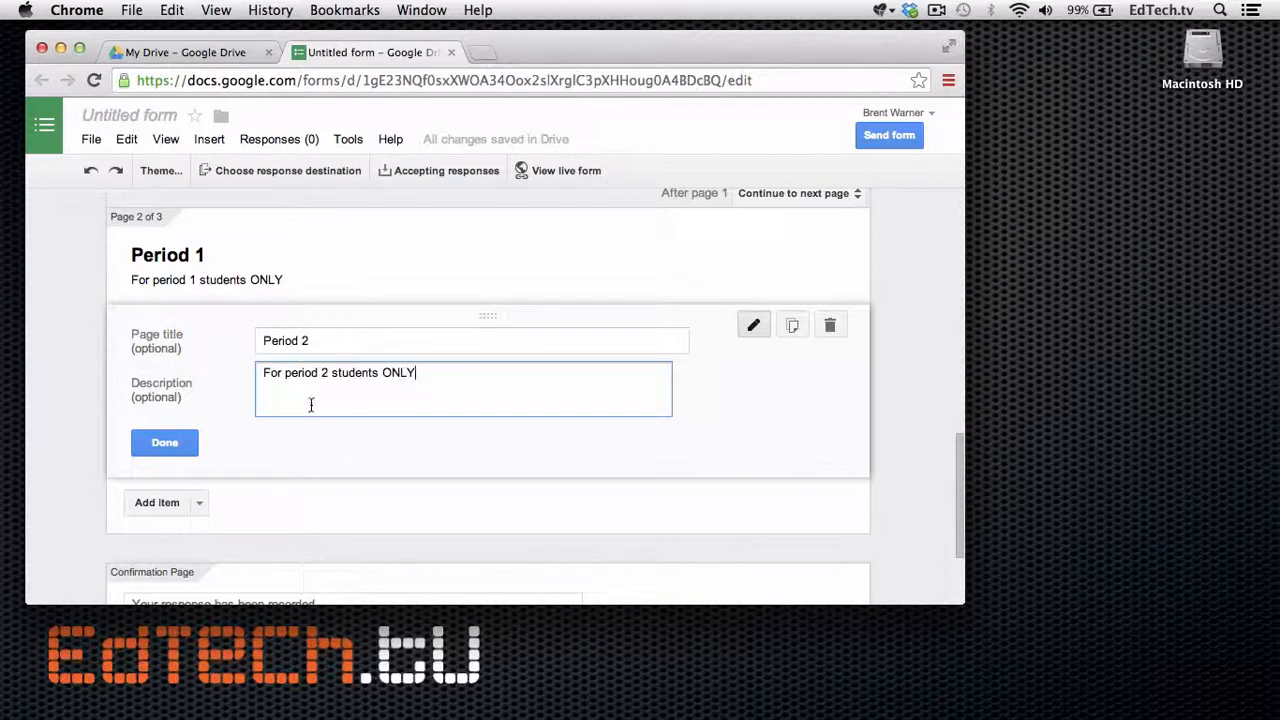
Add a fourth page titled 'Period 3' with the description 'For period 3 students ONLY'.
{"action": "left_click", "coordinate": [210, 141]}
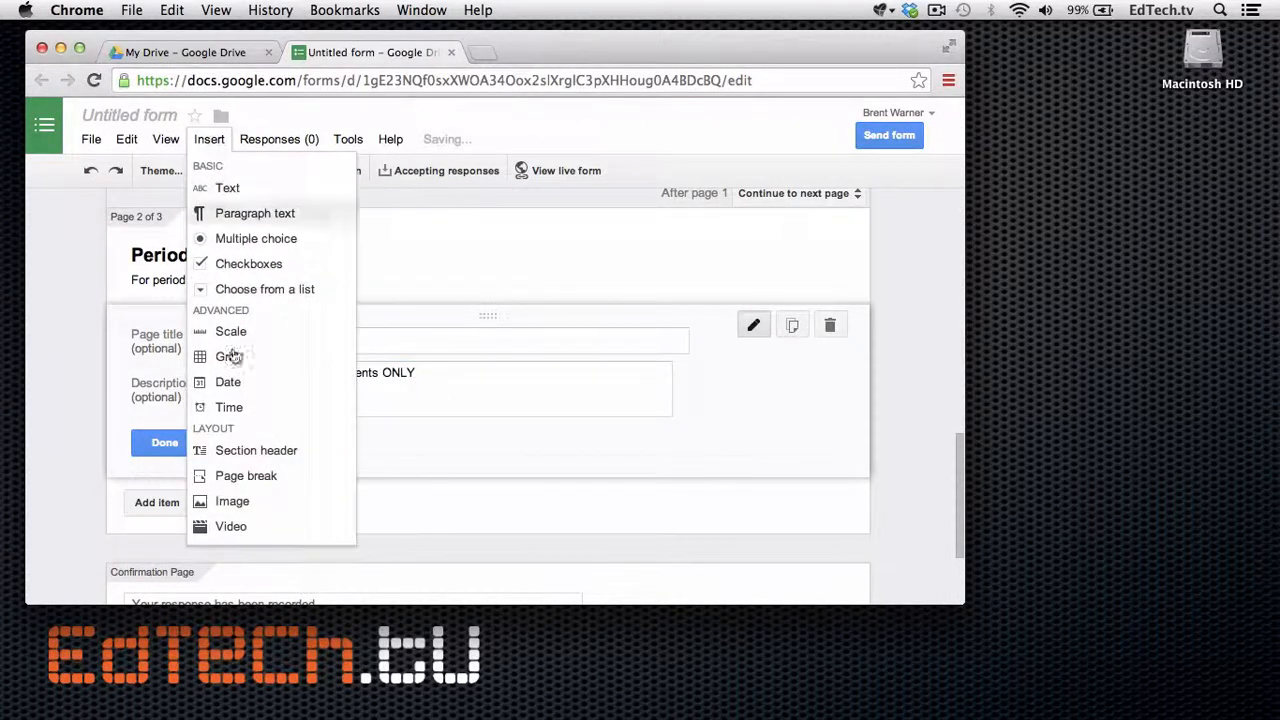
{"action": "left_click", "coordinate": [247, 485]}
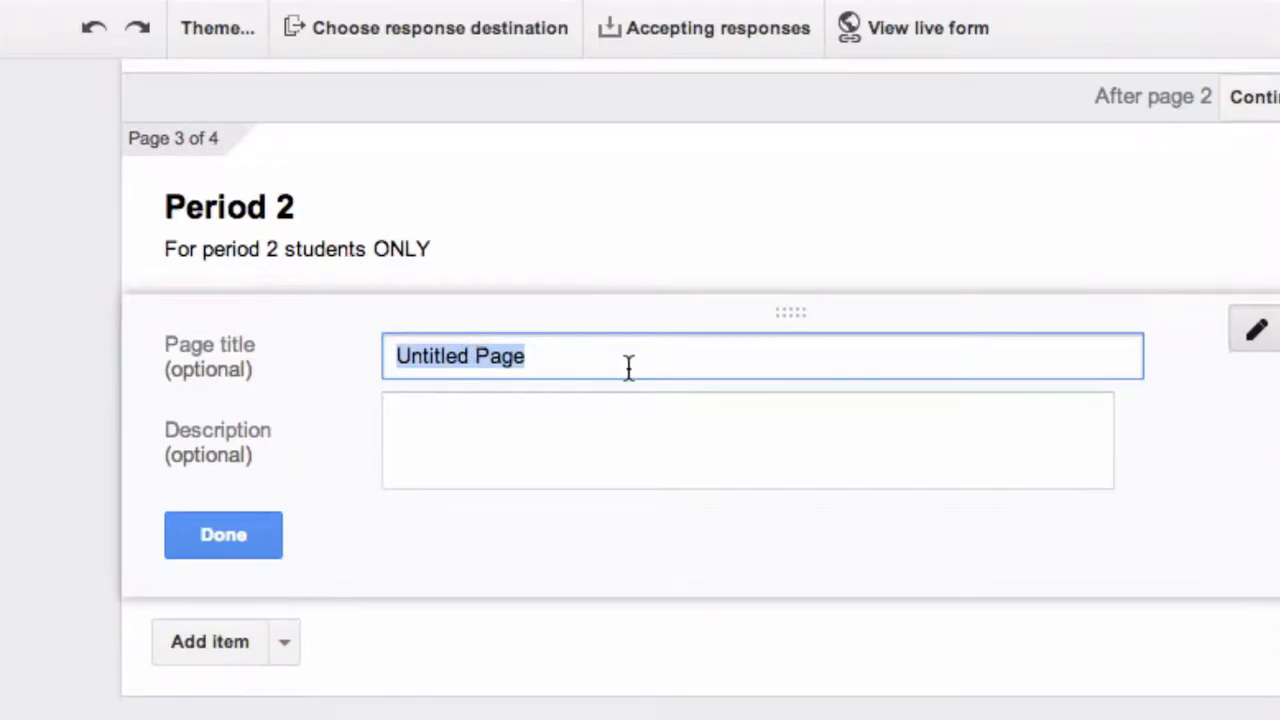
{"action": "type", "text": "Period 3"}
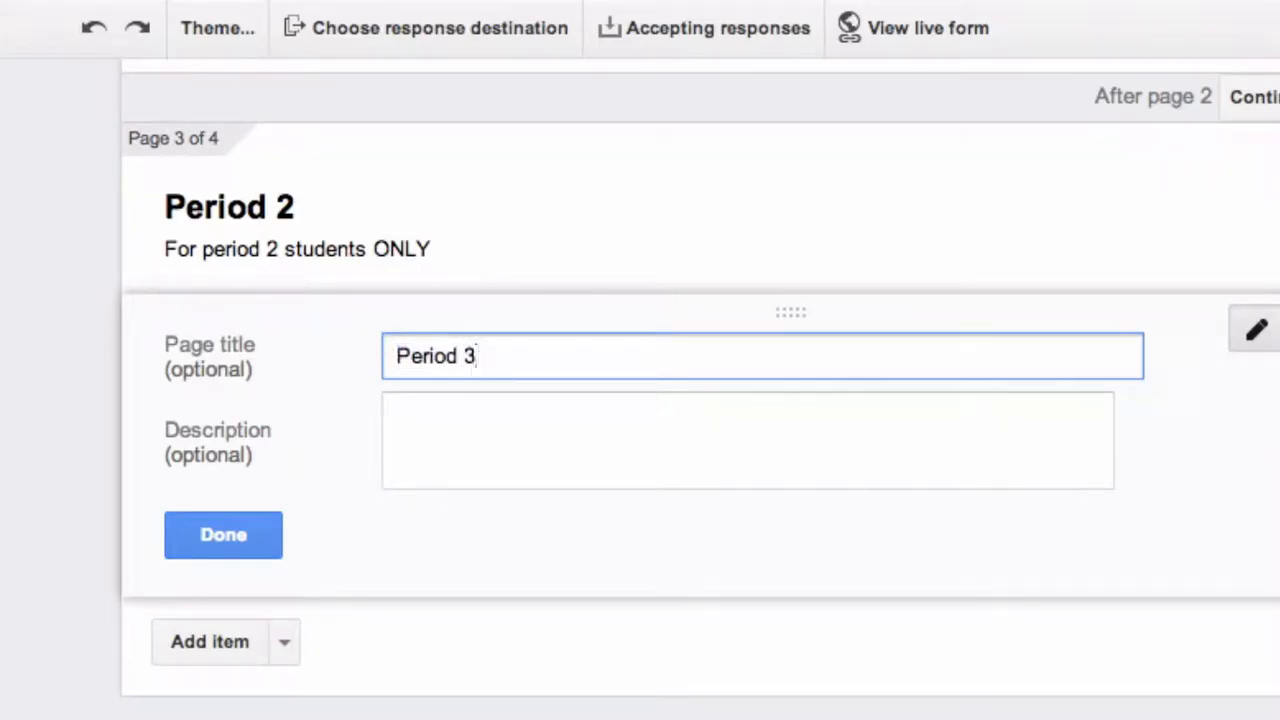
{"action": "left_click", "coordinate": [620, 444]}
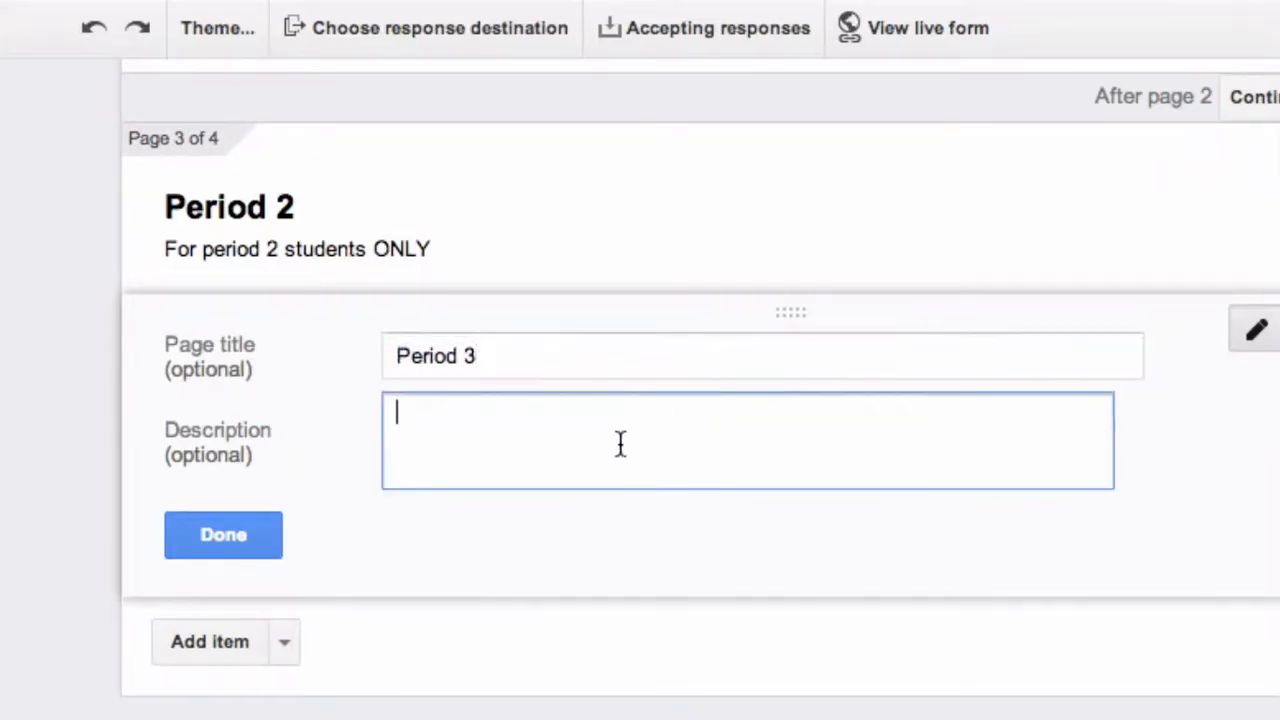
{"action": "type", "text": "For perio"}
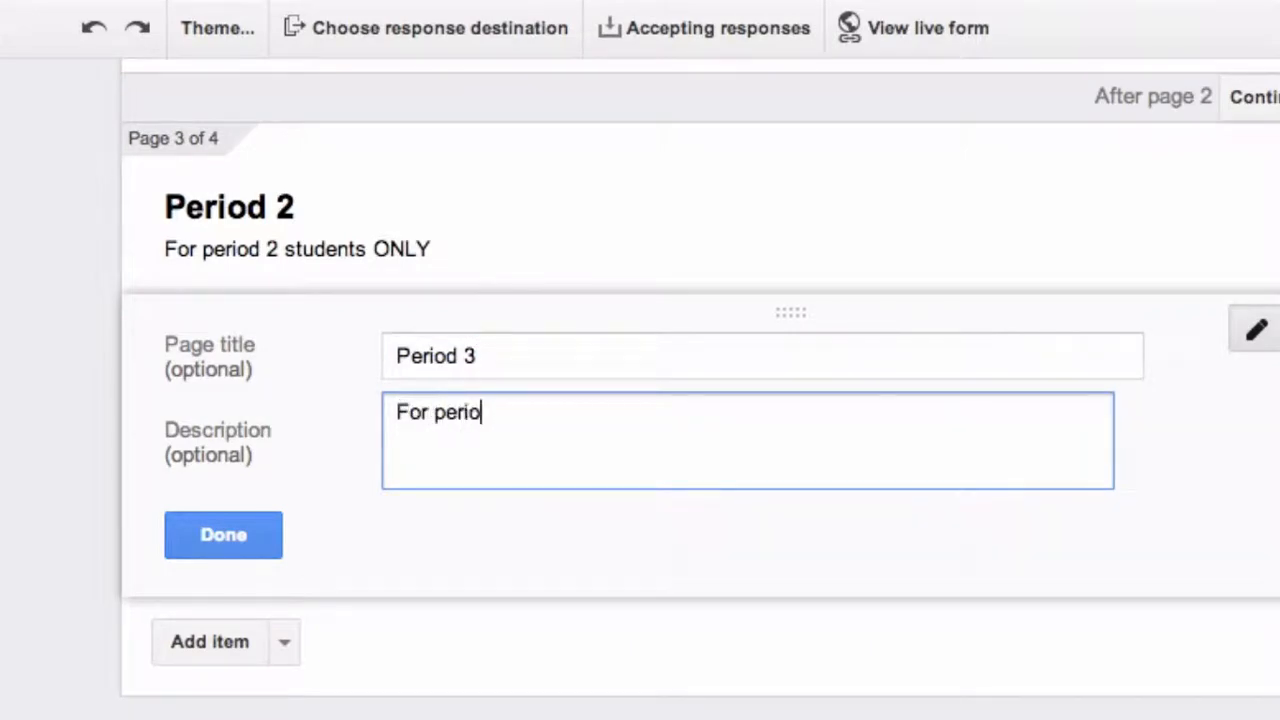
{"action": "type", "text": "d 3 students ONLY"}
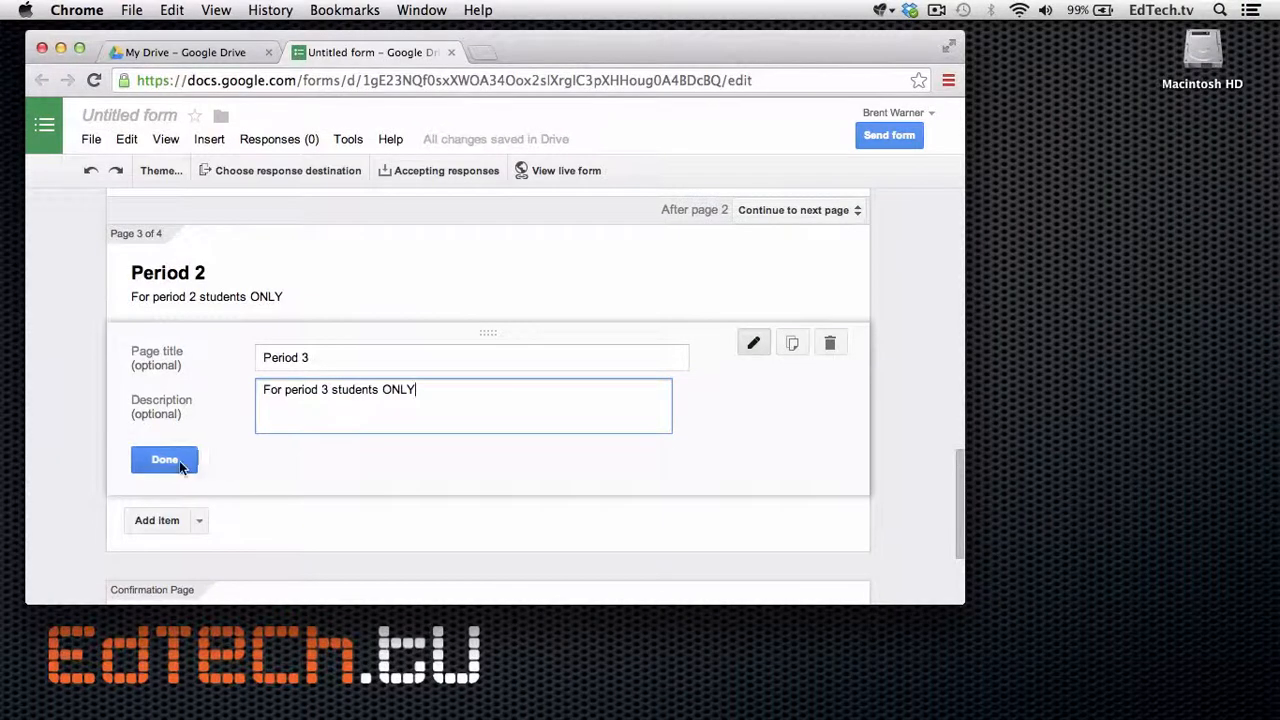
{"action": "left_click", "coordinate": [190, 486]}
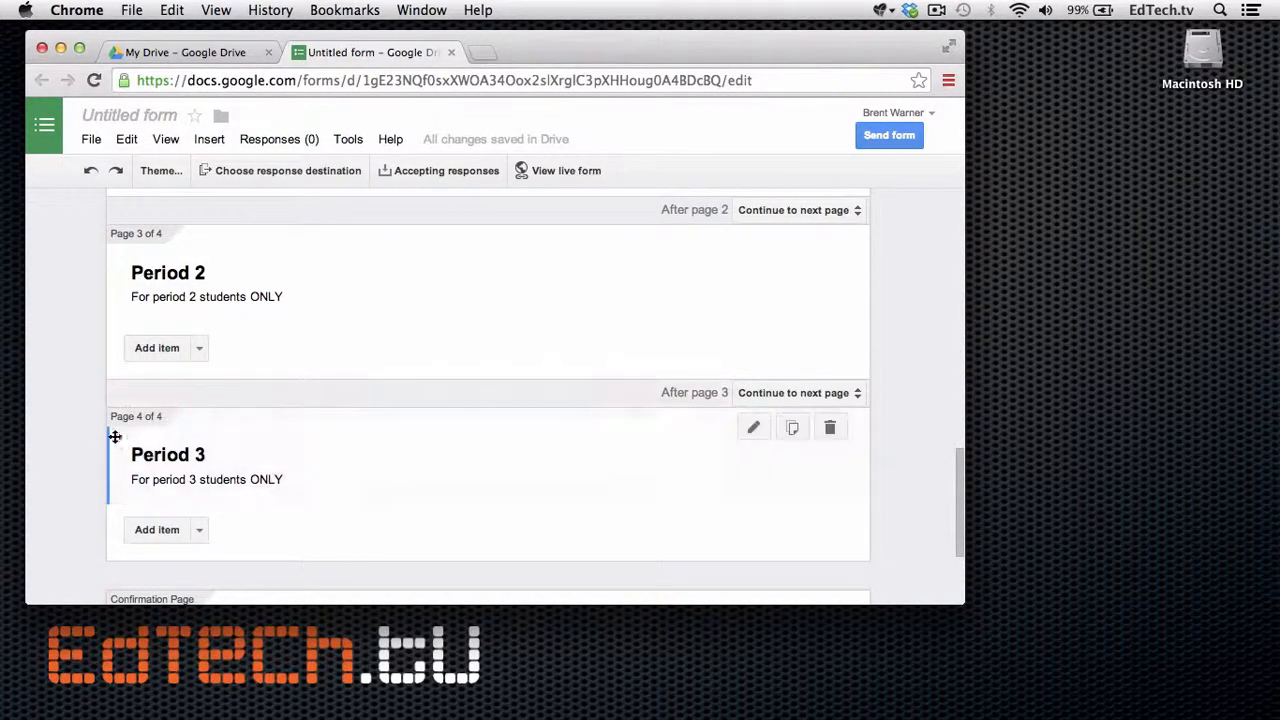
{"action": "scroll", "coordinate": [173, 416], "scroll_direction": "up", "scroll_amount": 4}
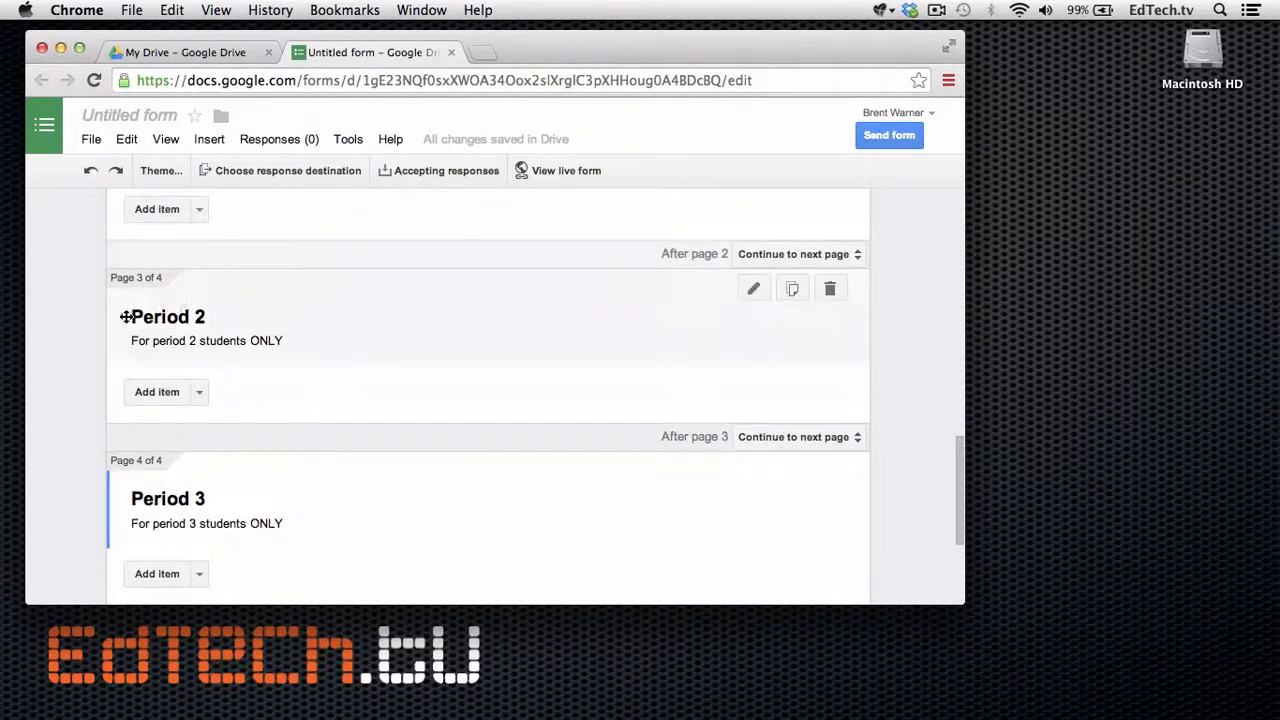
{"action": "scroll", "coordinate": [175, 302], "scroll_direction": "up", "scroll_amount": 1}
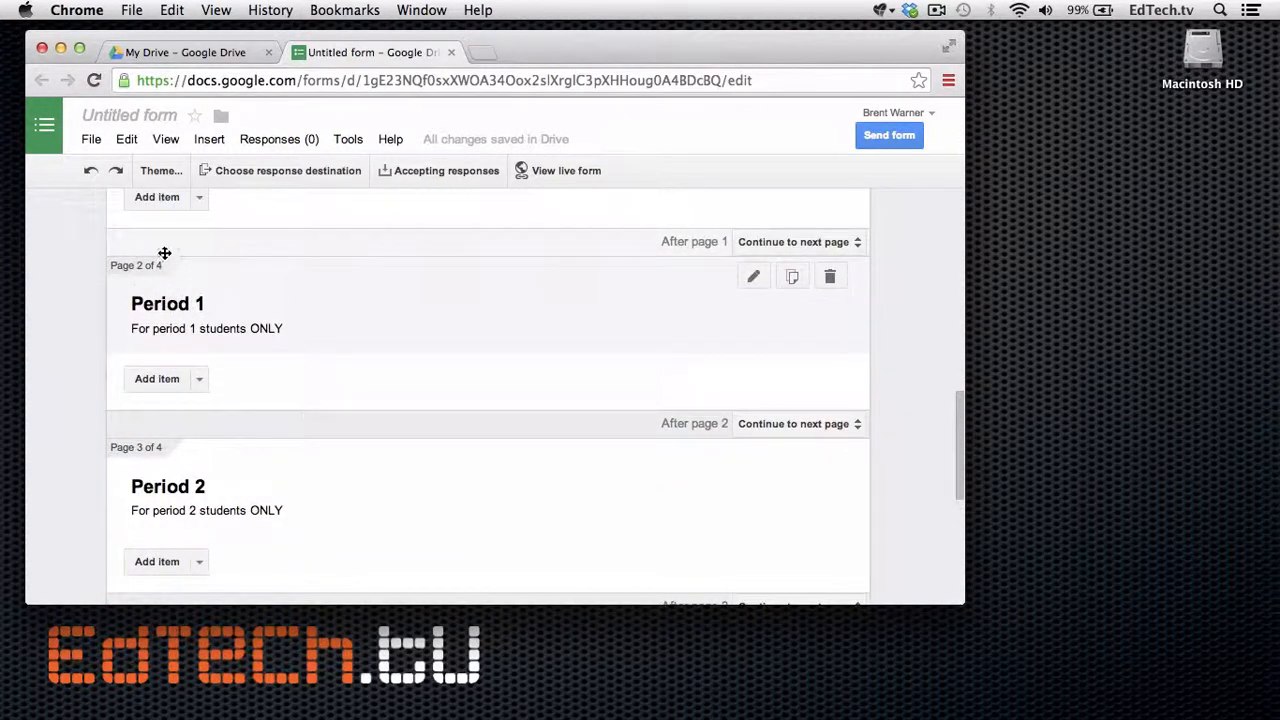
{"action": "scroll", "coordinate": [150, 280], "scroll_direction": "up", "scroll_amount": 5}
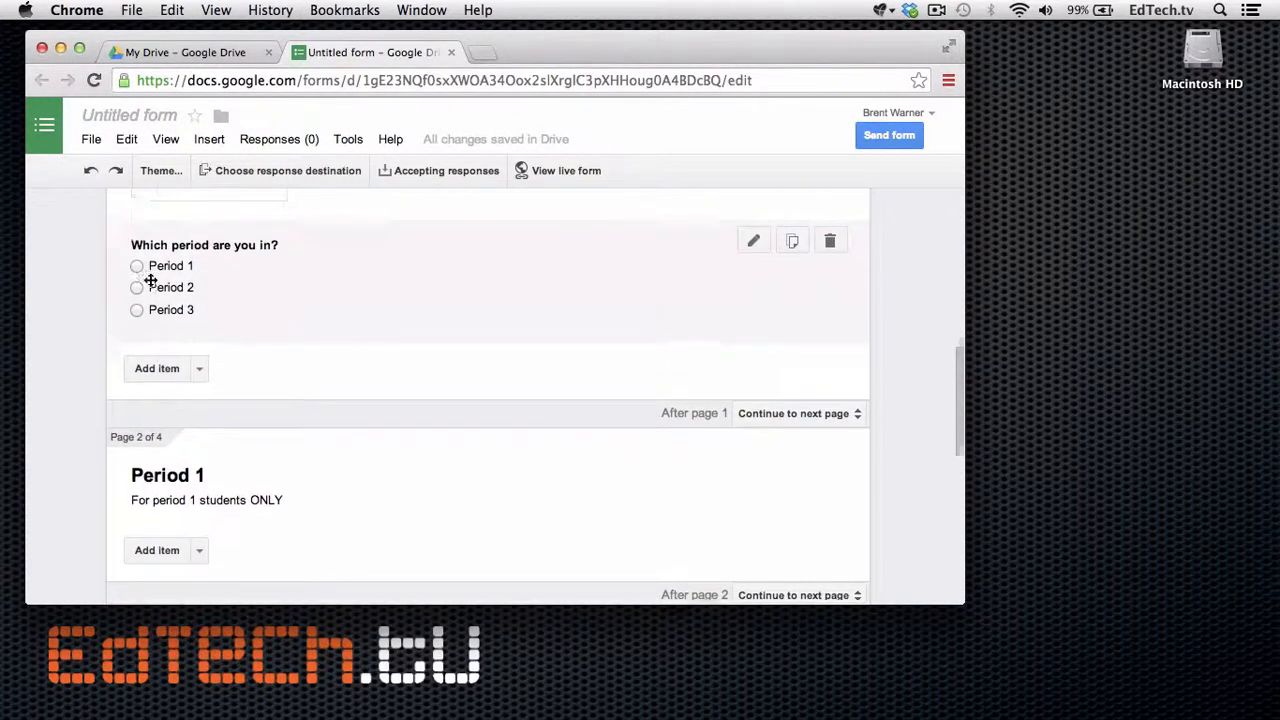
{"action": "scroll", "coordinate": [150, 280], "scroll_direction": "up", "scroll_amount": 2}
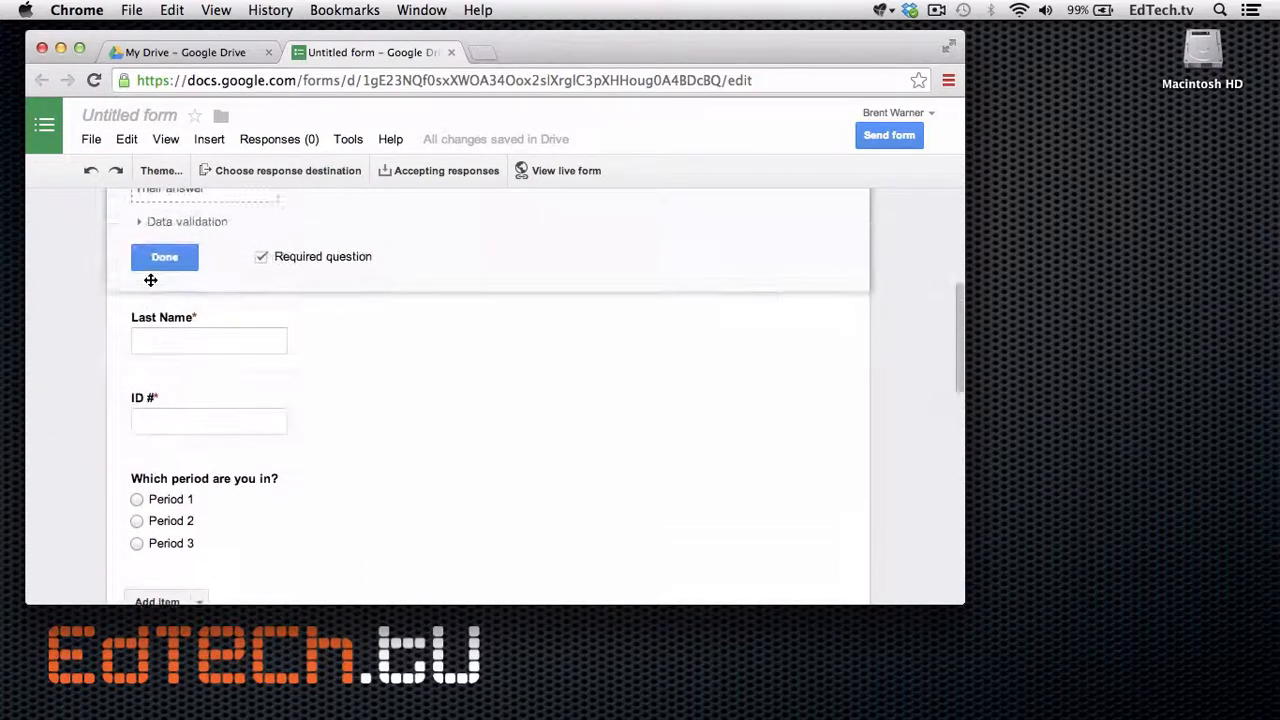
Set page destinations: Period 1 to page 2, Period 2 to page 3, Period 3 to page 4.
{"action": "scroll", "coordinate": [150, 280], "scroll_direction": "down", "scroll_amount": 2}
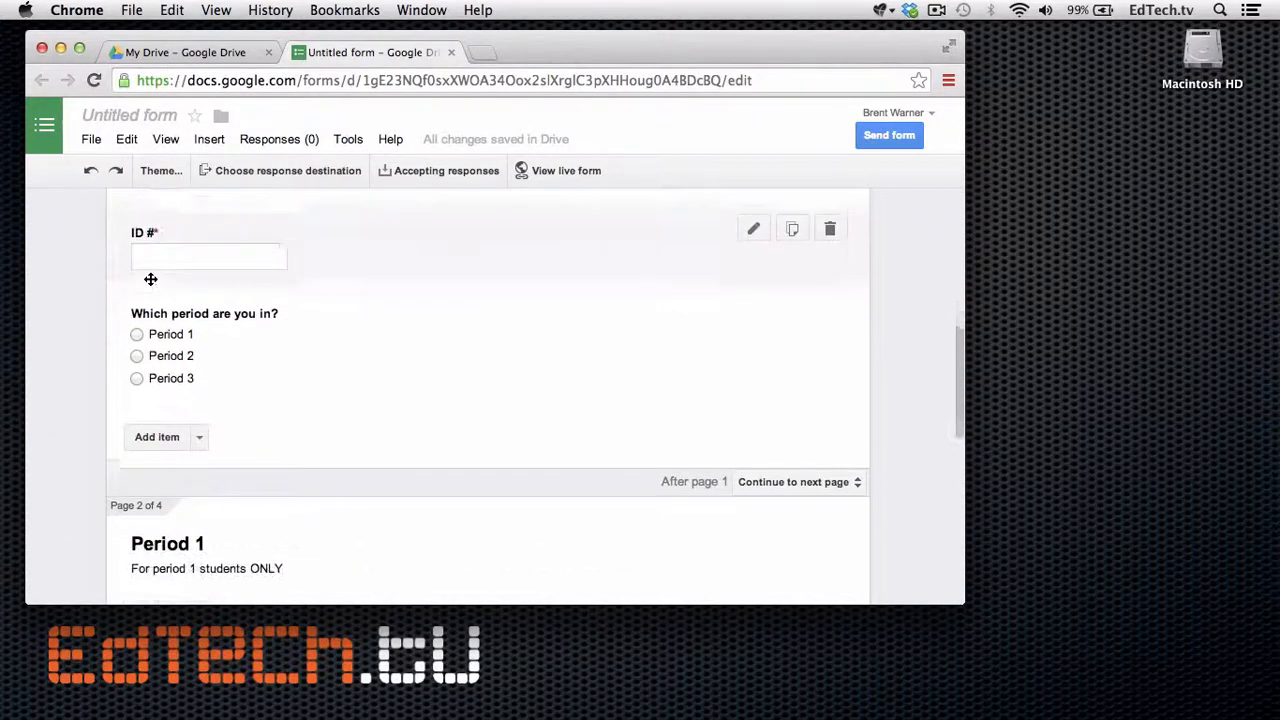
{"action": "left_click", "coordinate": [314, 309]}
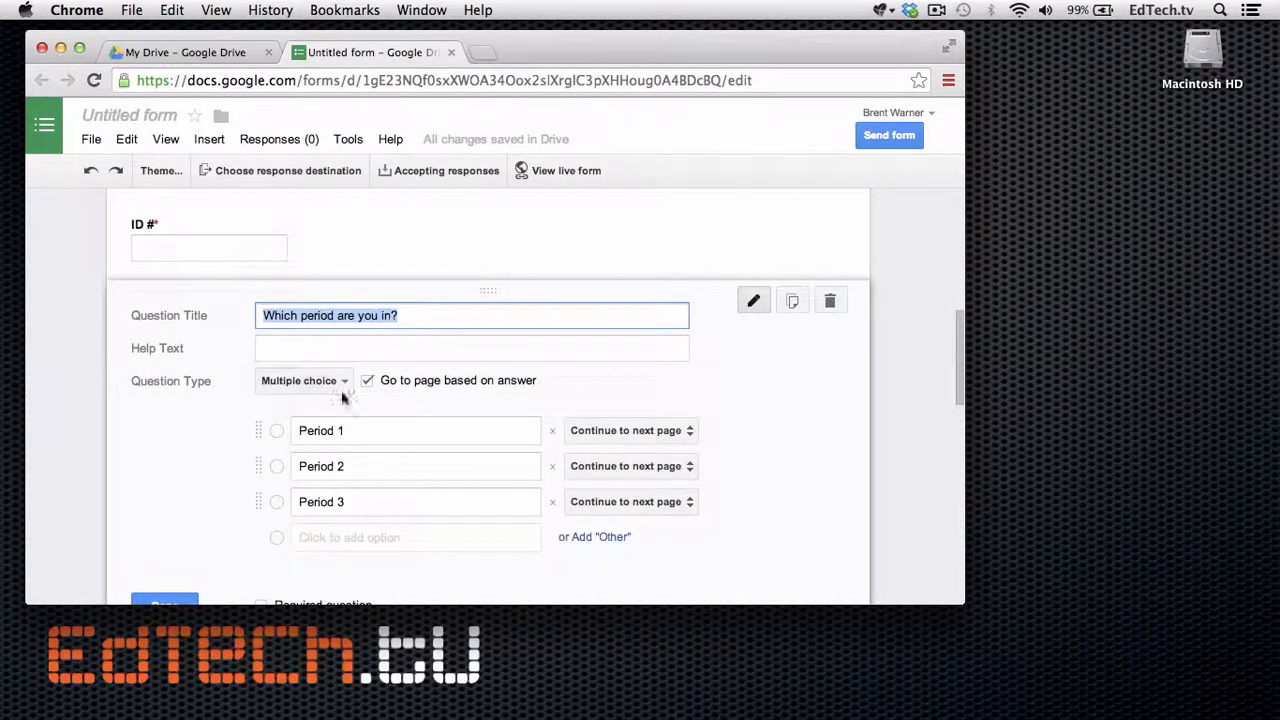
{"action": "scroll", "coordinate": [486, 391], "scroll_direction": "down", "scroll_amount": 2}
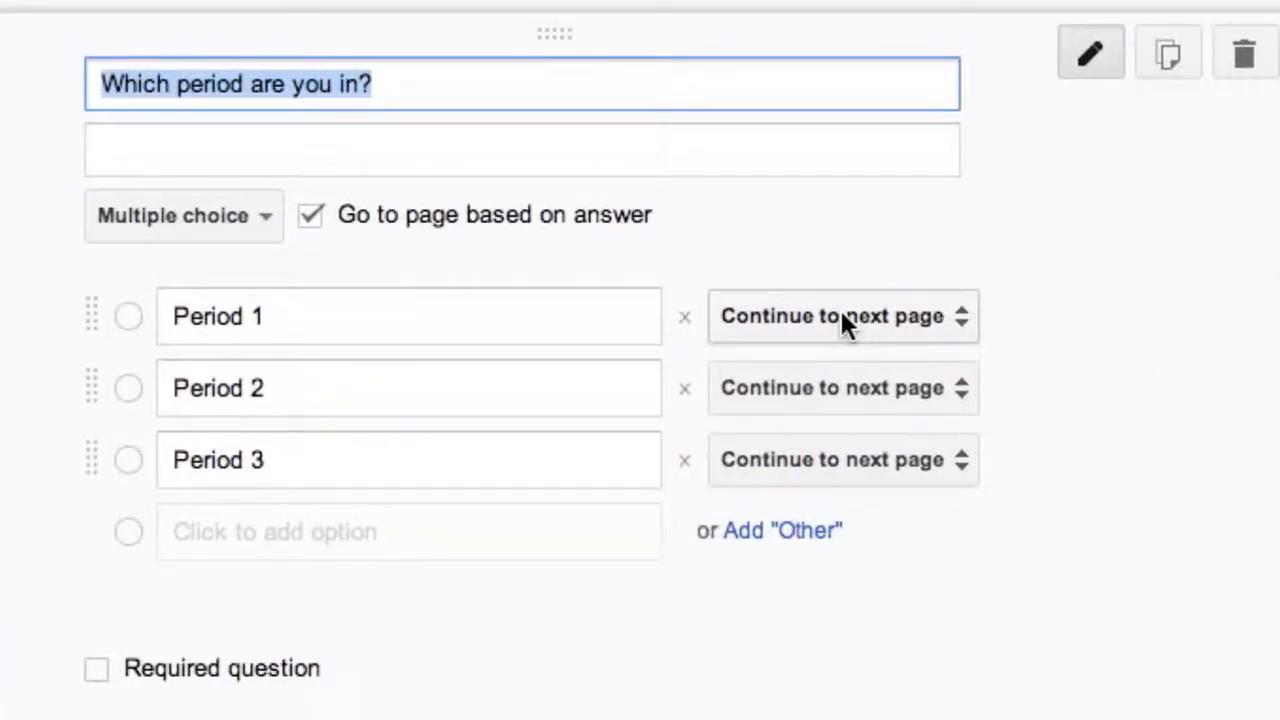
{"action": "left_click", "coordinate": [842, 318]}
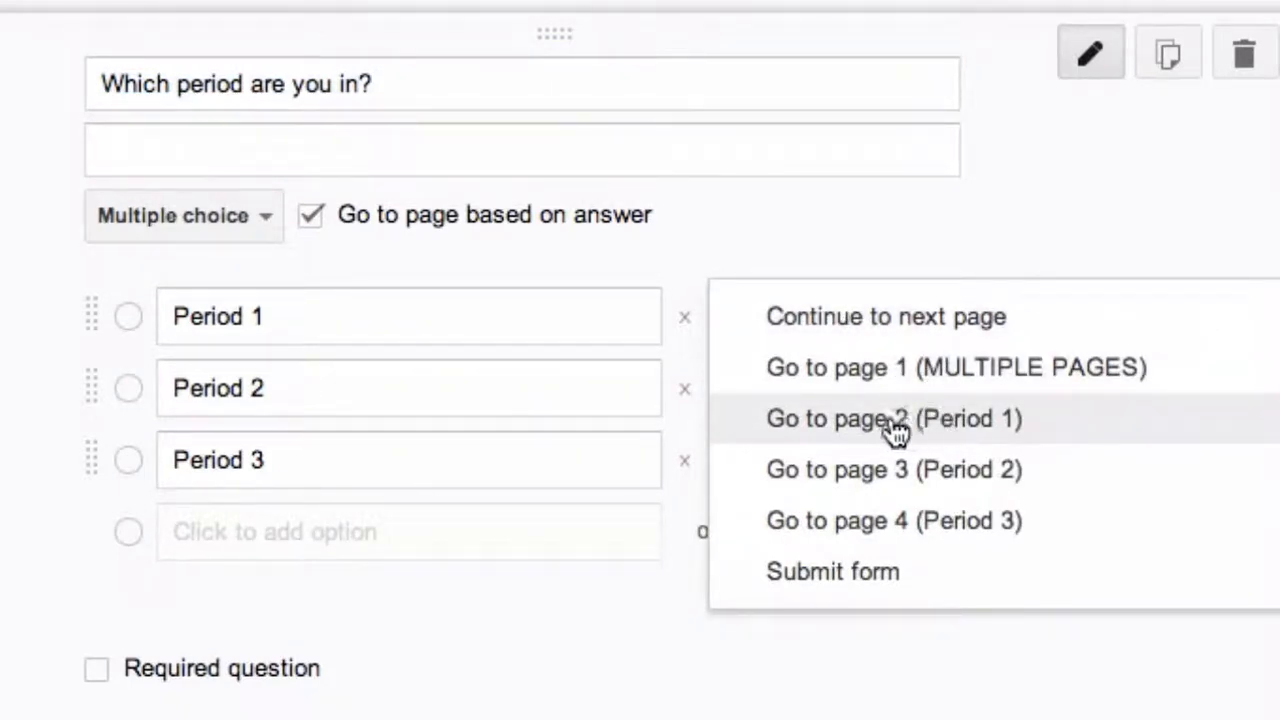
{"action": "left_click", "coordinate": [967, 436]}
{"action": "left_click", "coordinate": [934, 404]}
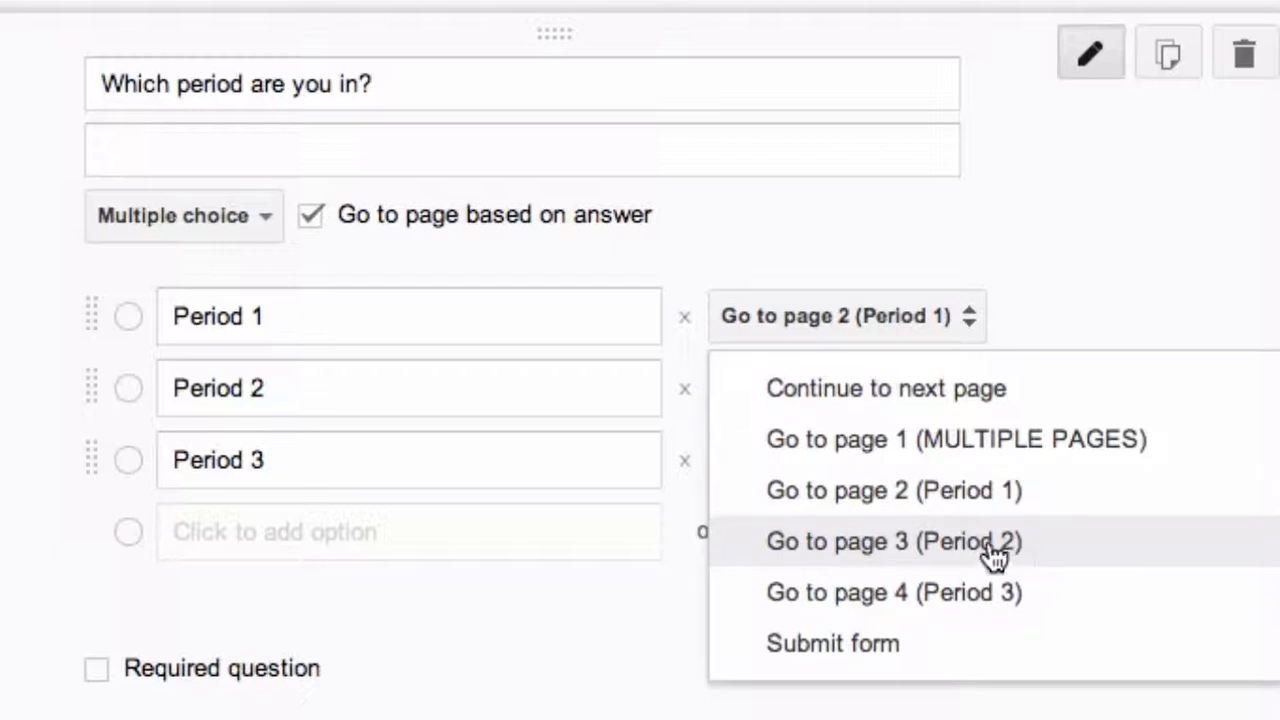
{"action": "left_click", "coordinate": [1040, 572]}
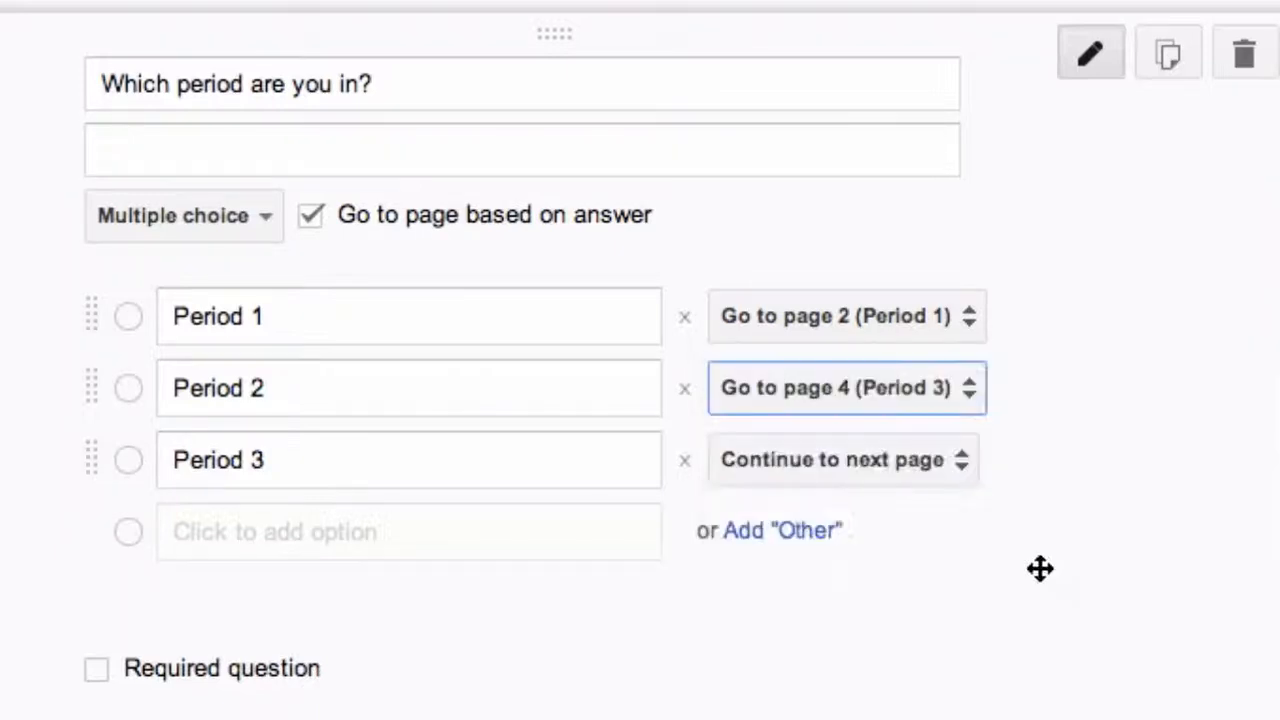
{"action": "left_click", "coordinate": [974, 392]}
{"action": "left_click", "coordinate": [1003, 345]}
{"action": "left_click", "coordinate": [953, 457]}
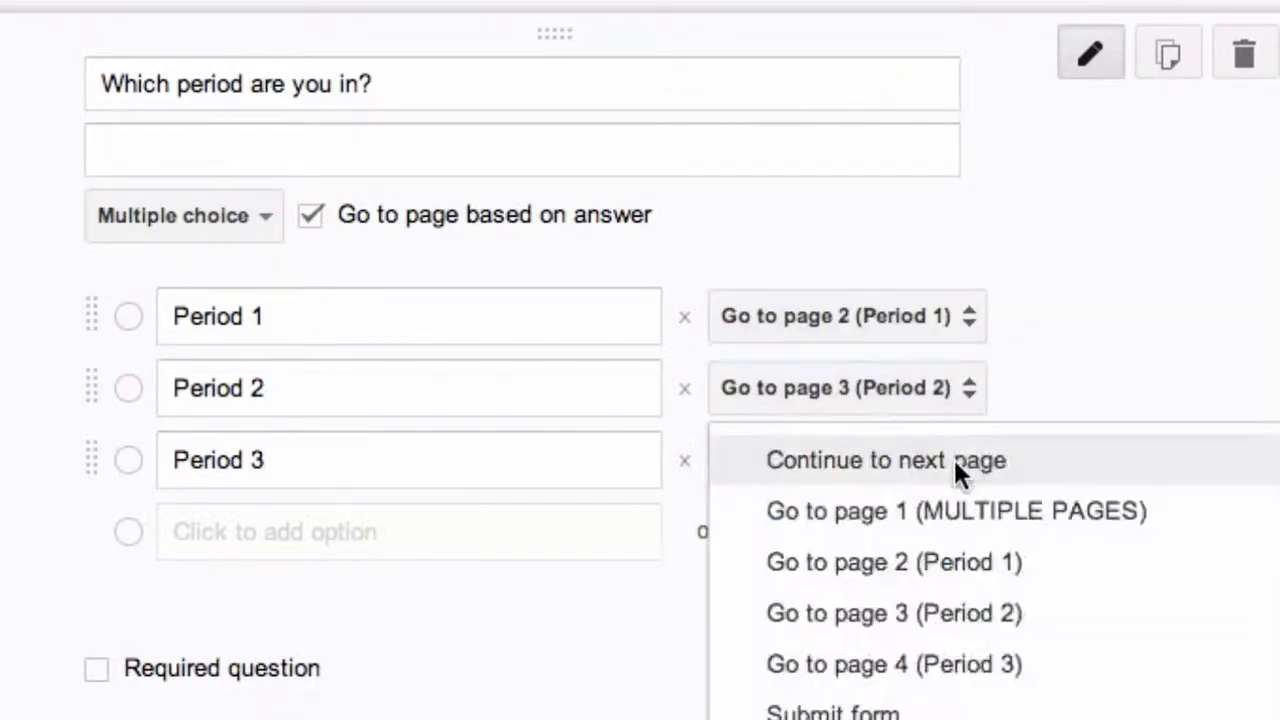
{"action": "left_click", "coordinate": [995, 664]}
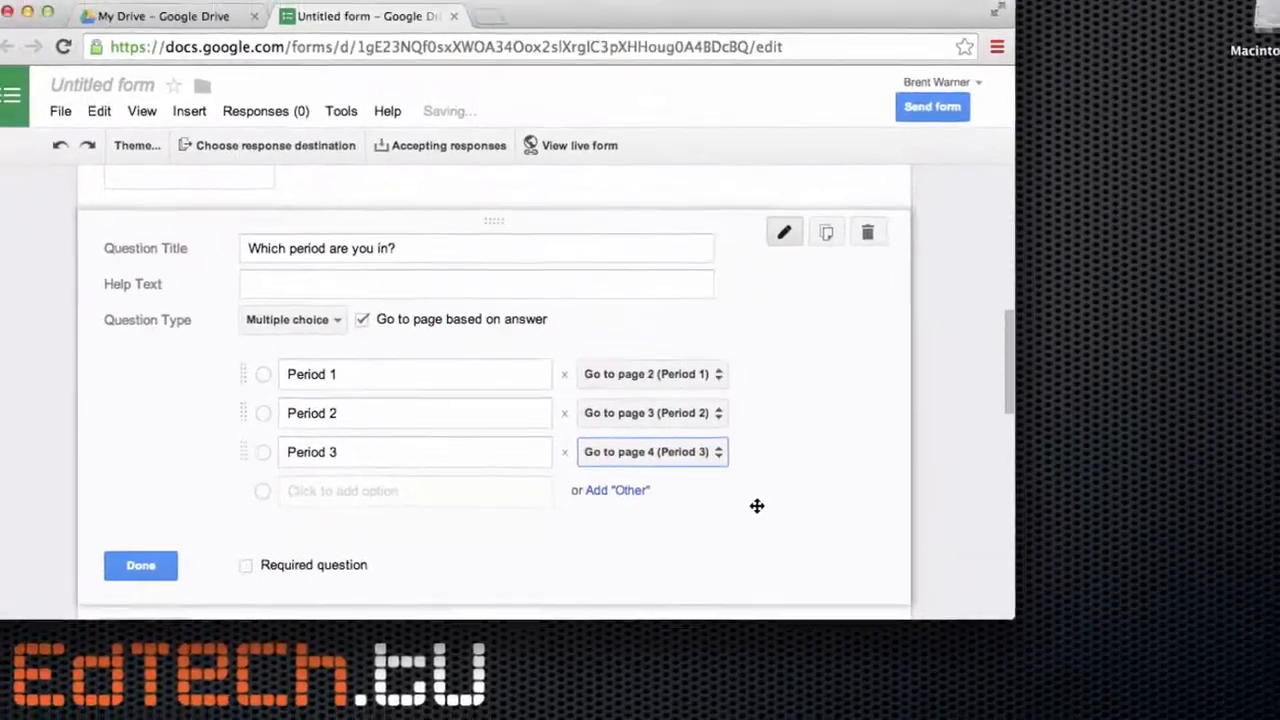
Review the four pages and open the question types for the Period 1 page.
{"action": "scroll", "coordinate": [728, 502], "scroll_direction": "down", "scroll_amount": 2}
{"action": "scroll", "coordinate": [728, 502], "scroll_direction": "down", "scroll_amount": 3}
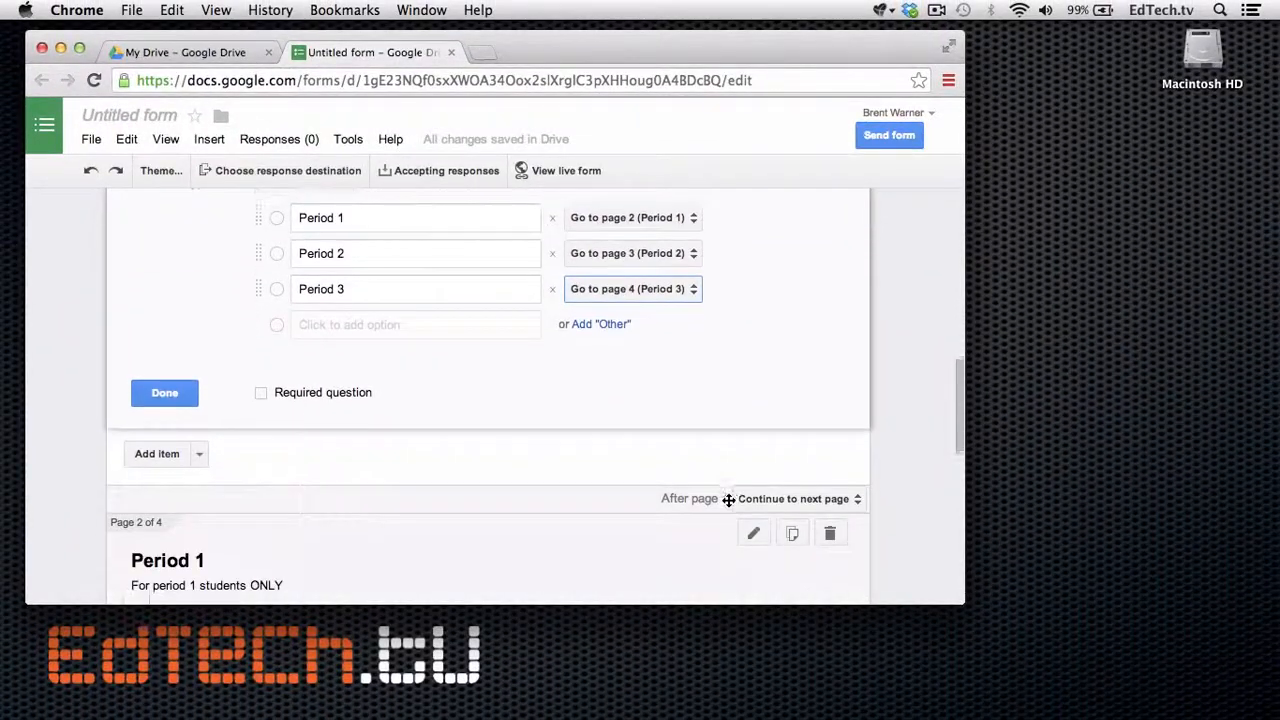
{"action": "scroll", "coordinate": [728, 503], "scroll_direction": "down", "scroll_amount": 4}
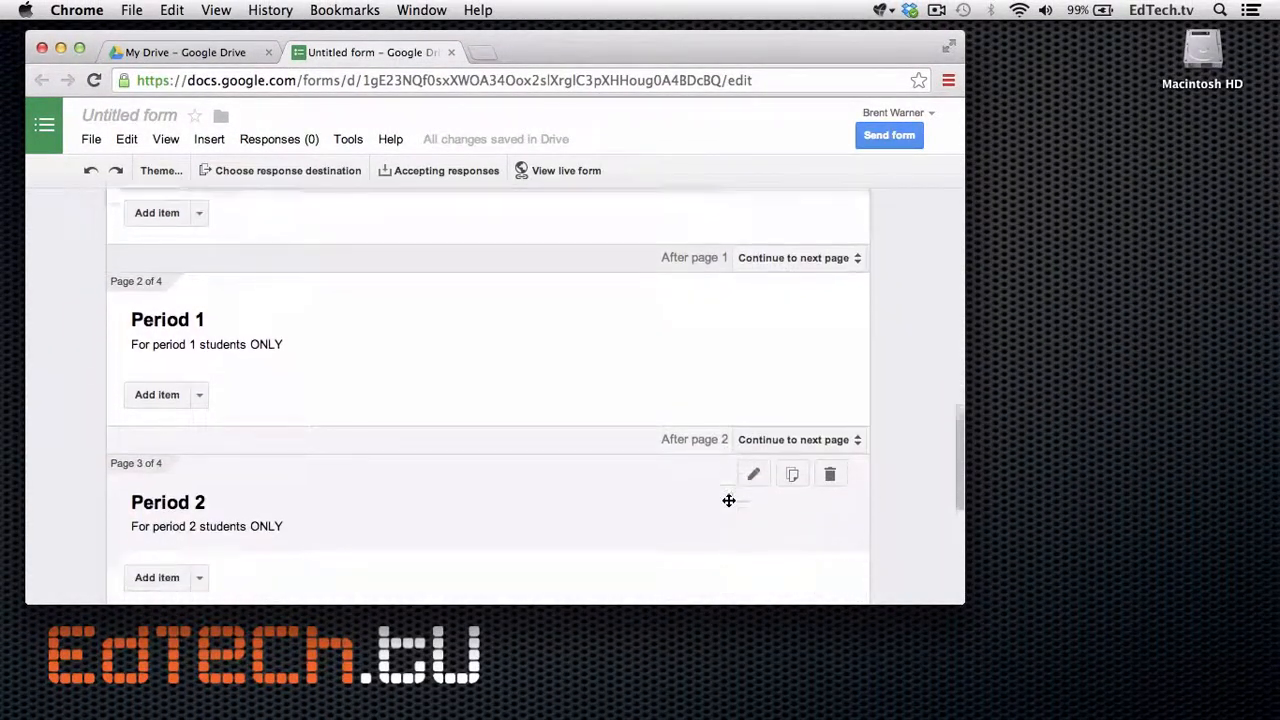
{"action": "scroll", "coordinate": [728, 501], "scroll_direction": "down", "scroll_amount": 2}
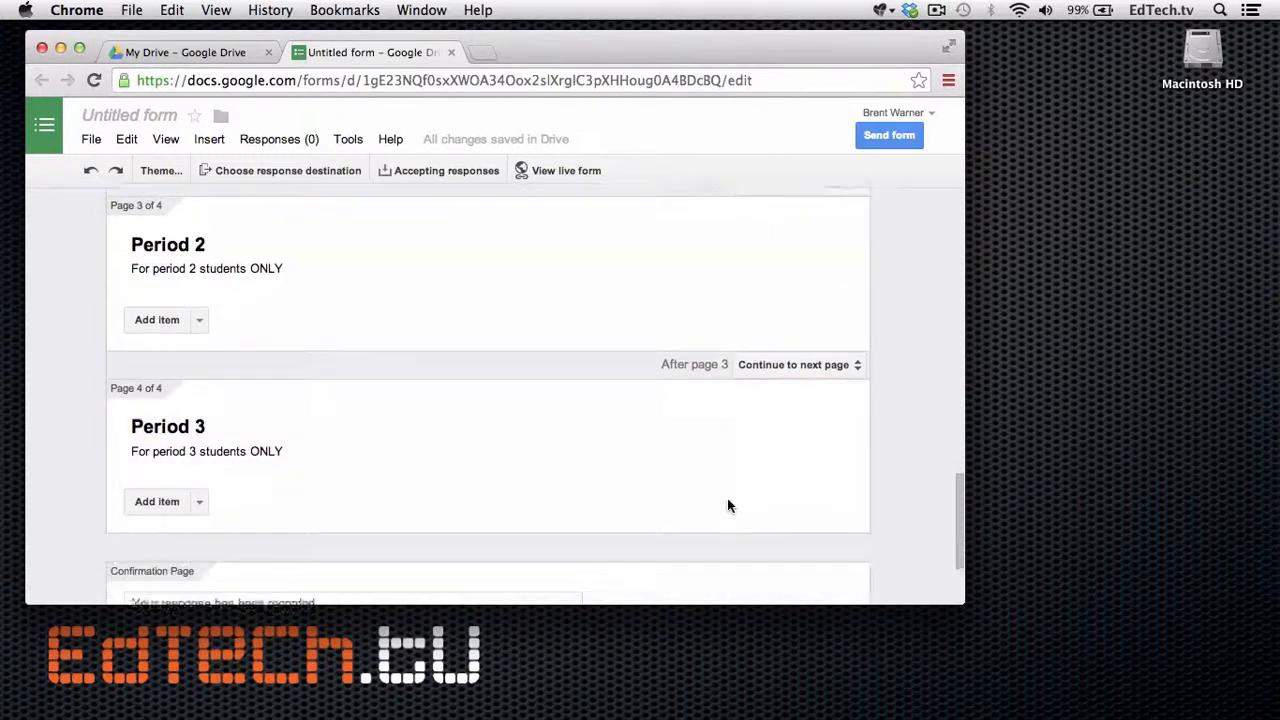
{"action": "scroll", "coordinate": [728, 501], "scroll_direction": "up", "scroll_amount": 4}
{"action": "scroll", "coordinate": [728, 503], "scroll_direction": "up", "scroll_amount": 2}
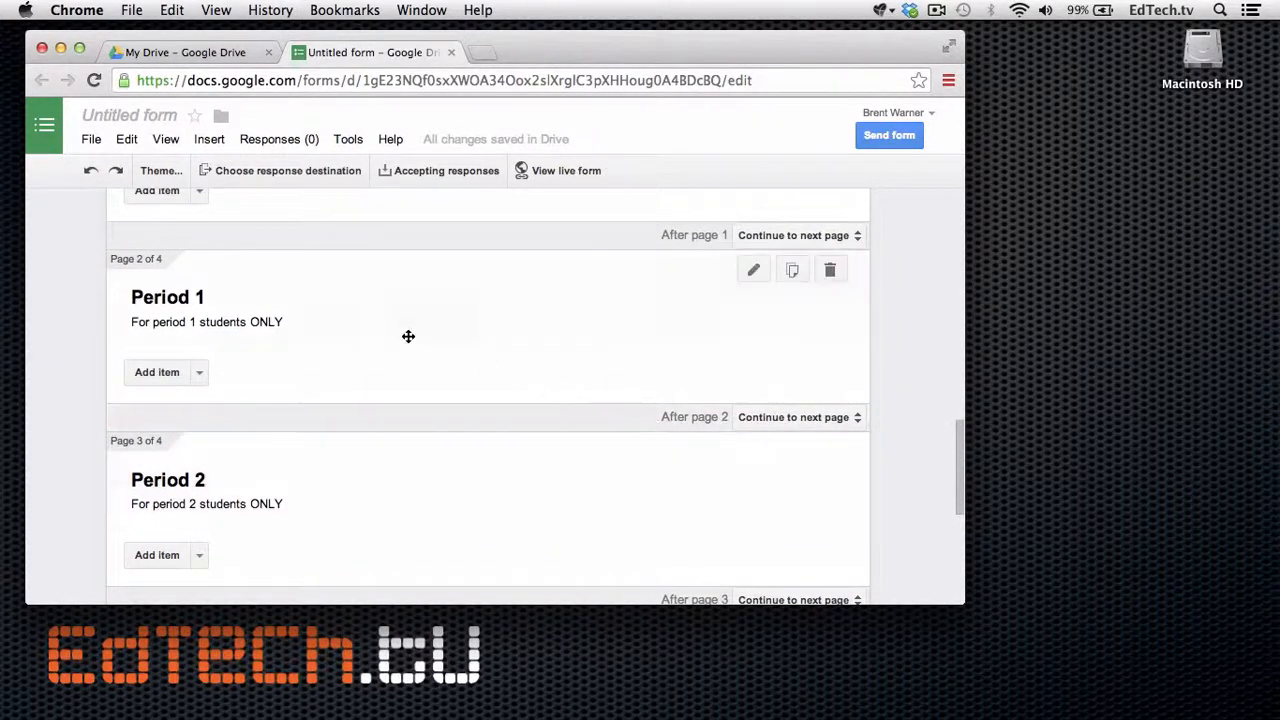
{"action": "left_click", "coordinate": [200, 374]}
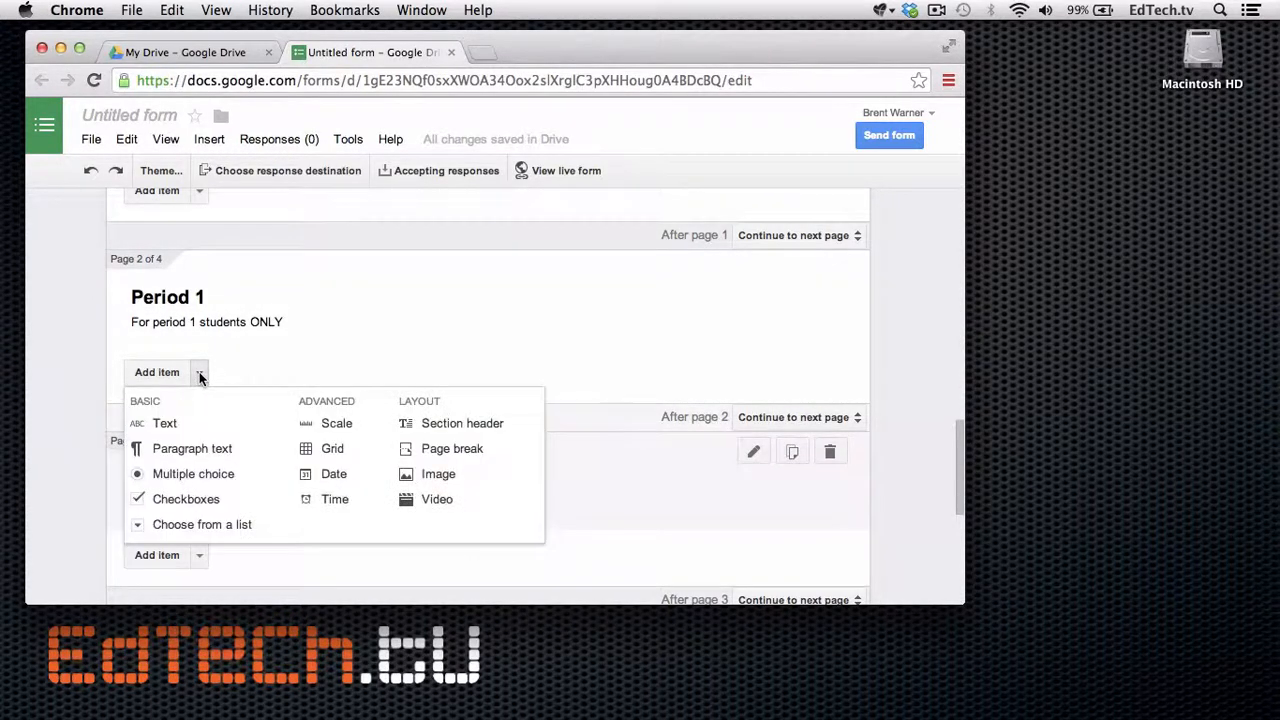
Add multiple-choice 'Did you do your homework today?' with options Yes and No to Period 1.
{"action": "left_click", "coordinate": [188, 474]}
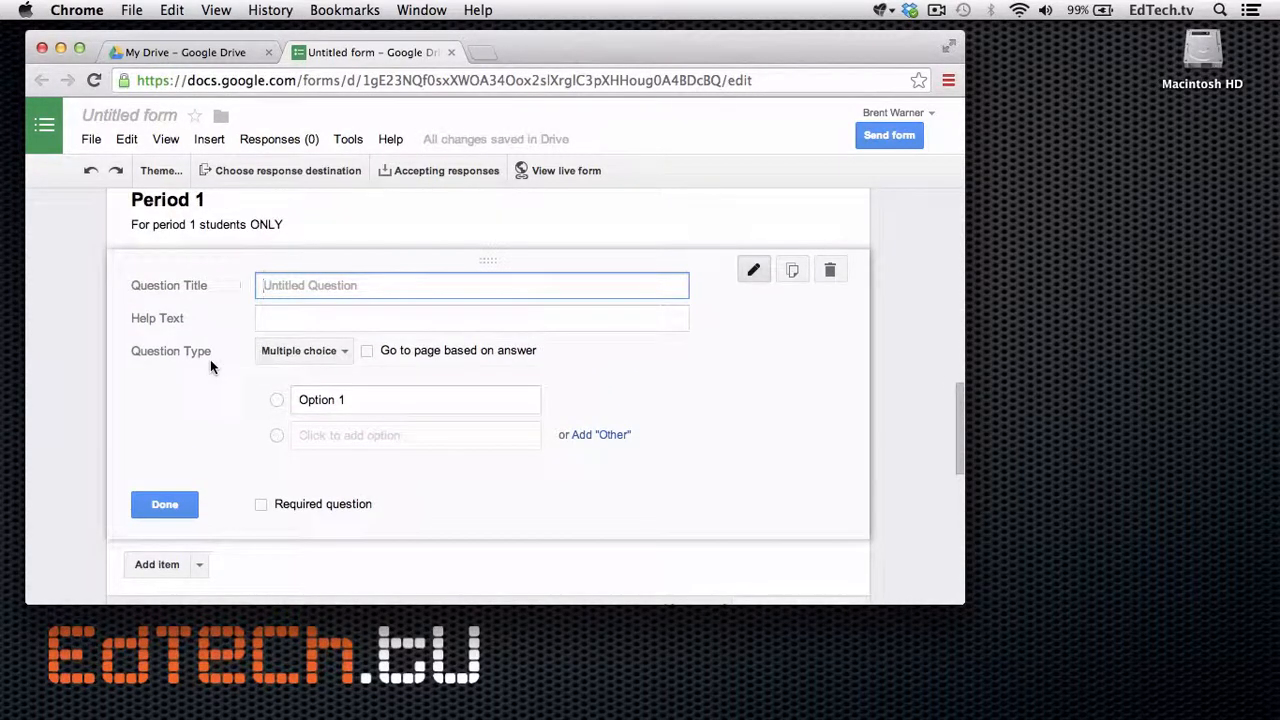
{"action": "type", "text": "Did you do your homework"}
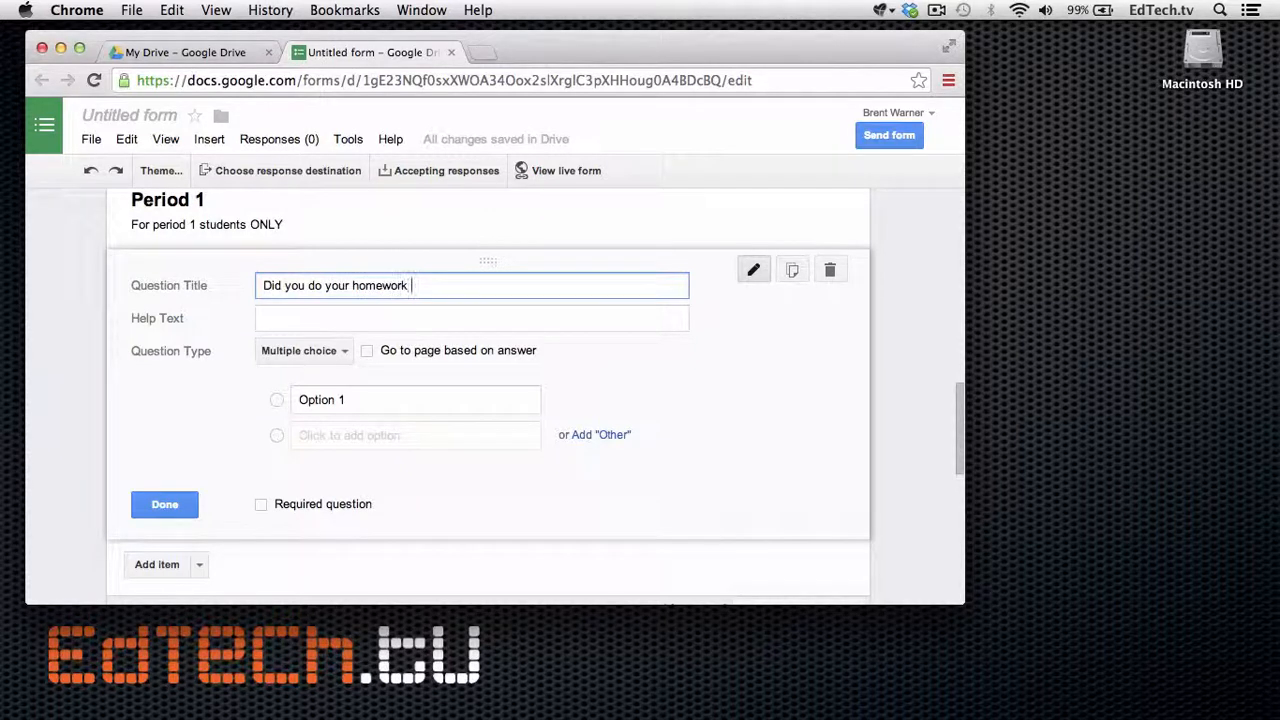
{"action": "type", "text": " today?"}
{"action": "left_click", "coordinate": [353, 400]}
{"action": "type", "text": "Ys"}
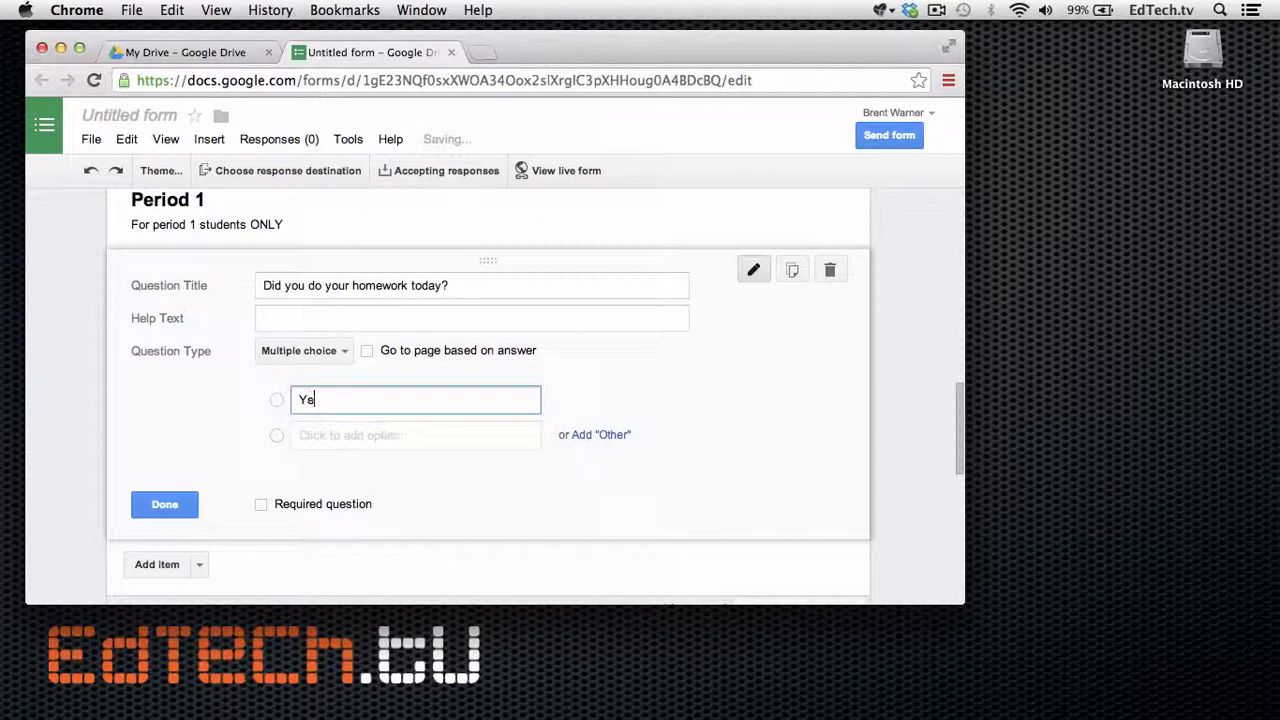
{"action": "type", "text": "s"}
{"action": "key", "text": "Return"}
{"action": "type", "text": "No"}
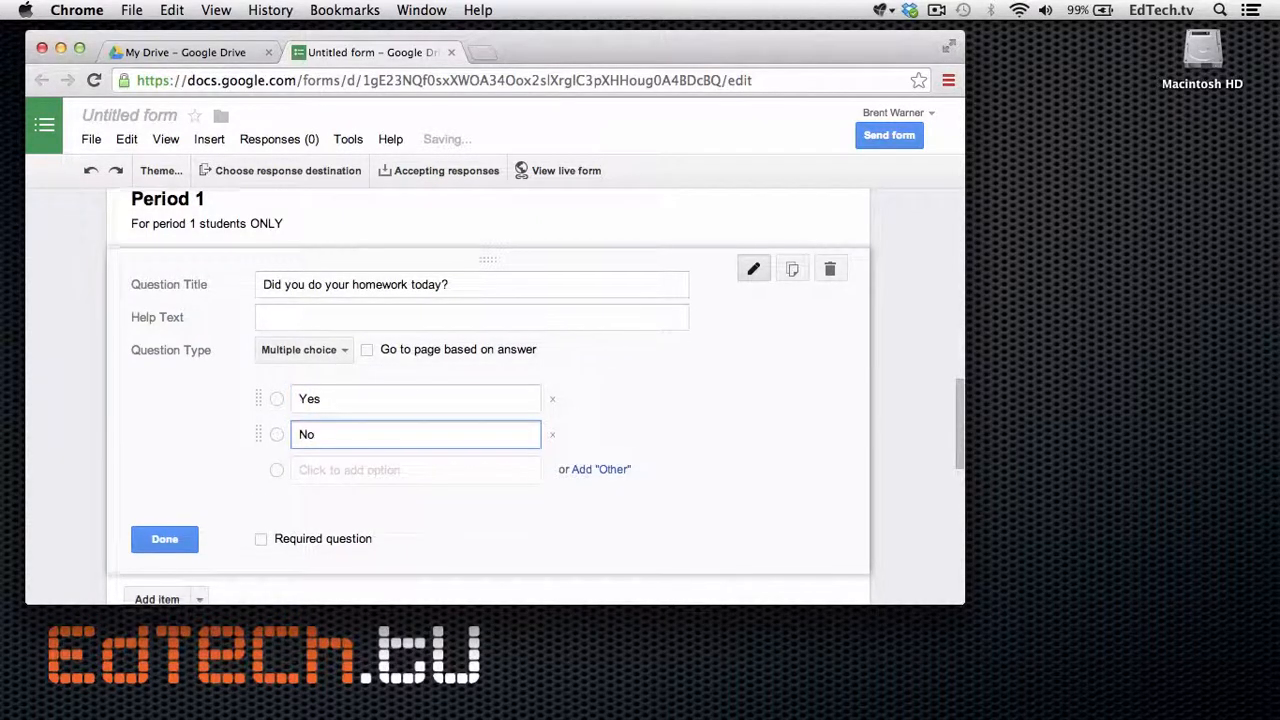
{"action": "scroll", "coordinate": [488, 395], "scroll_direction": "down", "scroll_amount": 8}
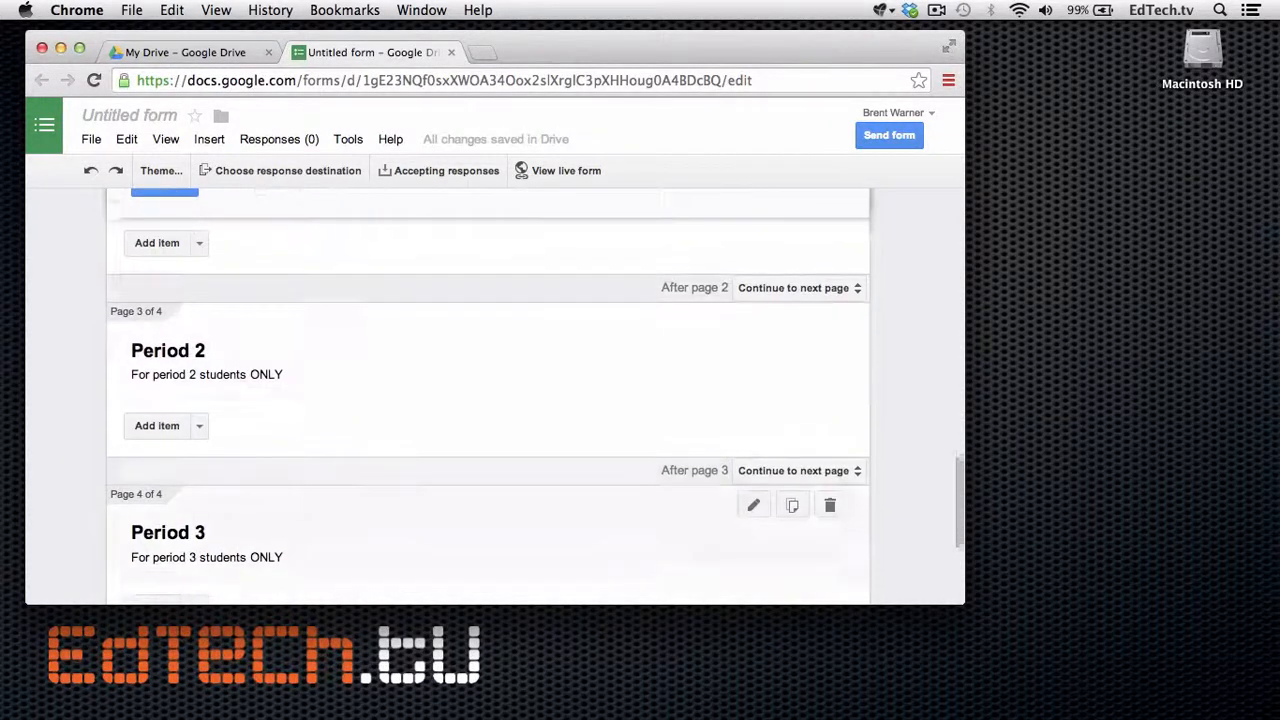
Add a checkboxes question 'Which parts of the assignment did you finish?' to Period 2.
{"action": "left_click", "coordinate": [198, 407]}
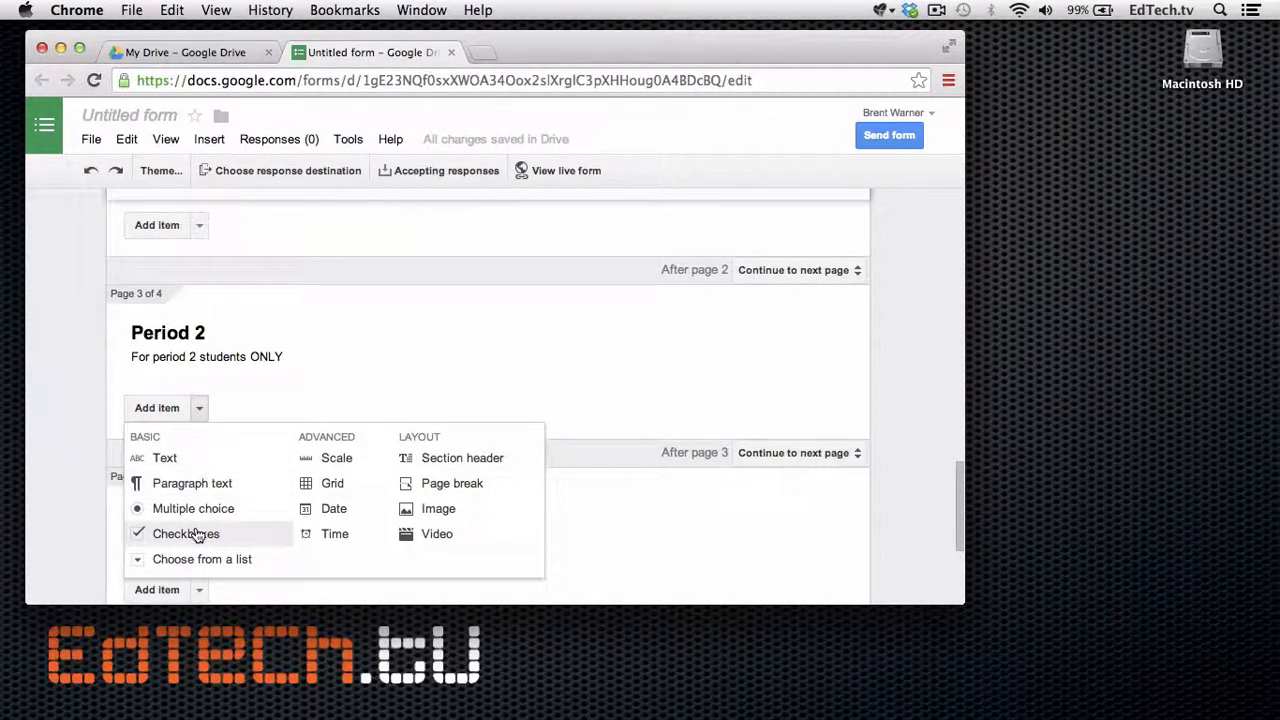
{"action": "left_click", "coordinate": [197, 535]}
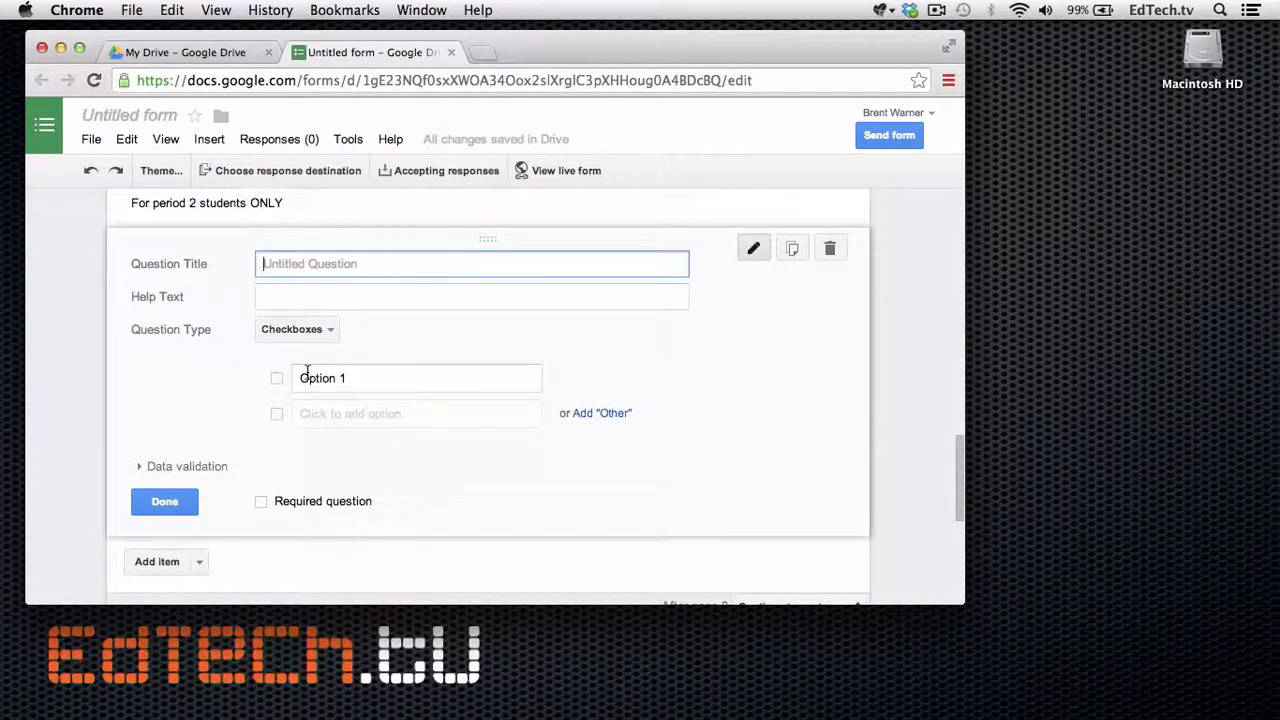
{"action": "type", "text": "Whic"}
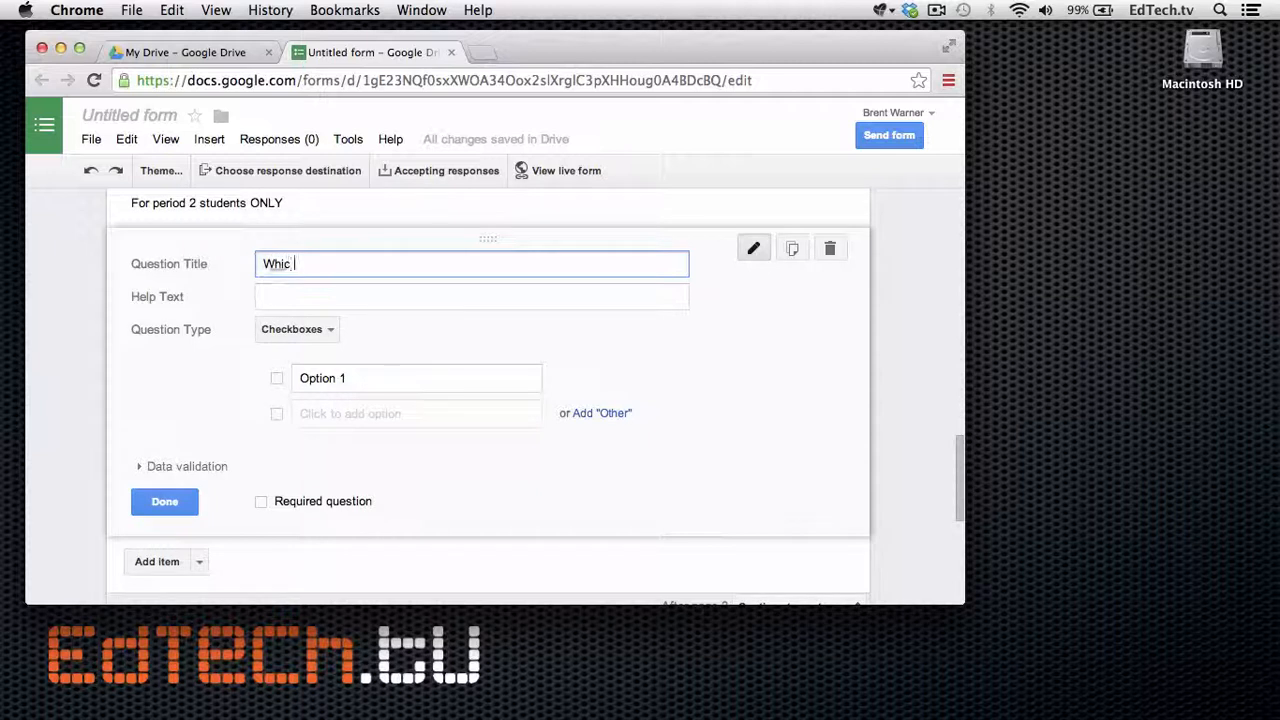
{"action": "type", "text": "h"}
{"action": "type", "text": " parts of the assignem"}
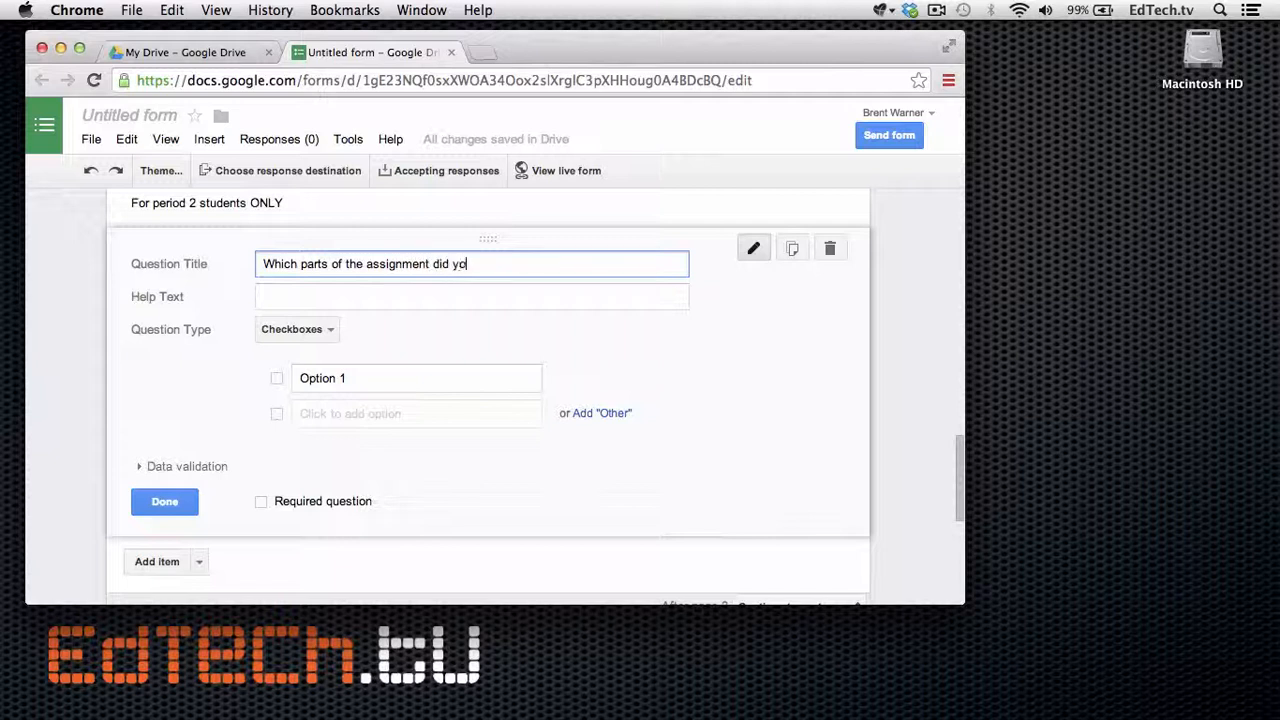
{"action": "type", "text": "?"}
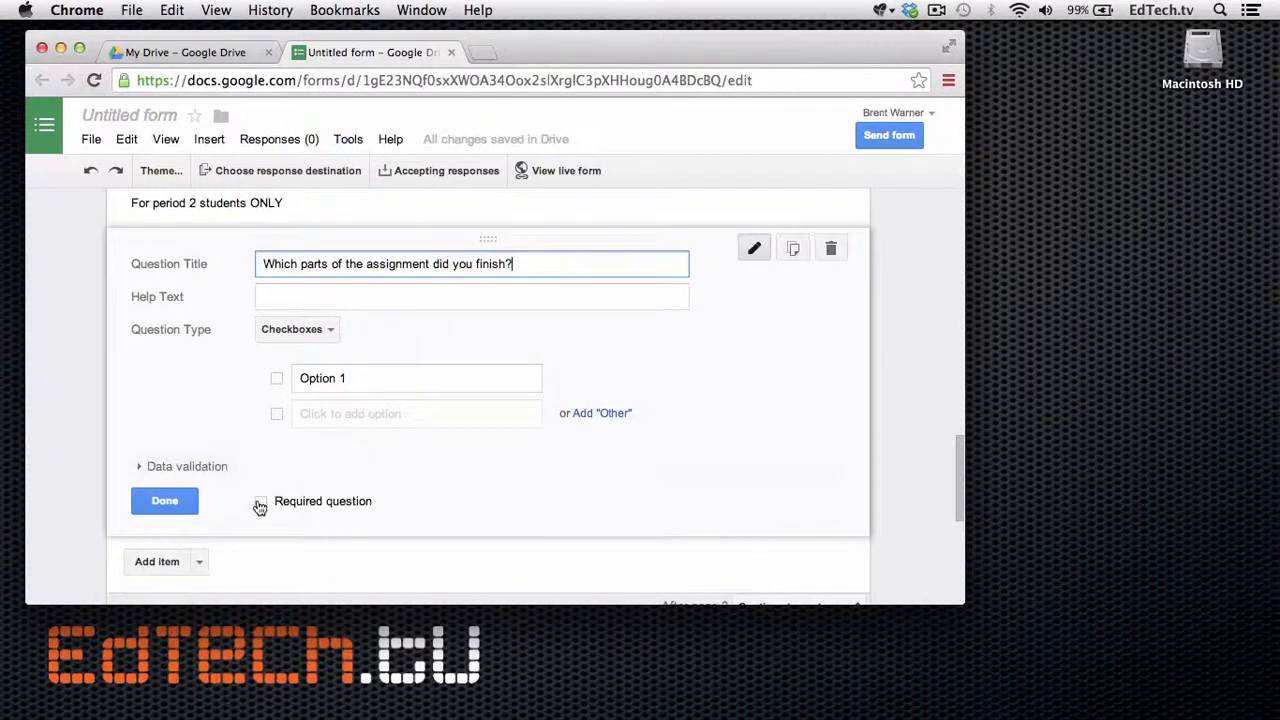
Enter the checkbox options Part A, Part B and Part C.
{"action": "left_click", "coordinate": [355, 380]}
{"action": "type", "text": "P"}
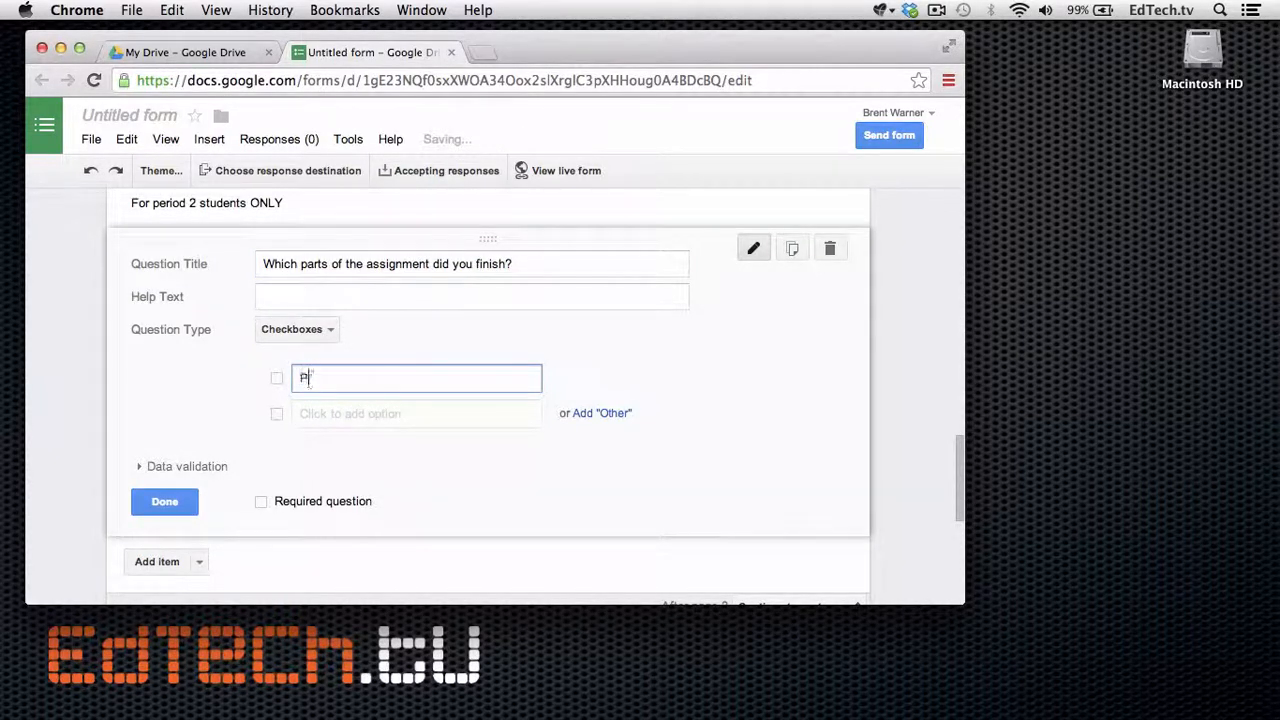
{"action": "type", "text": "art A"}
{"action": "left_click", "coordinate": [310, 413]}
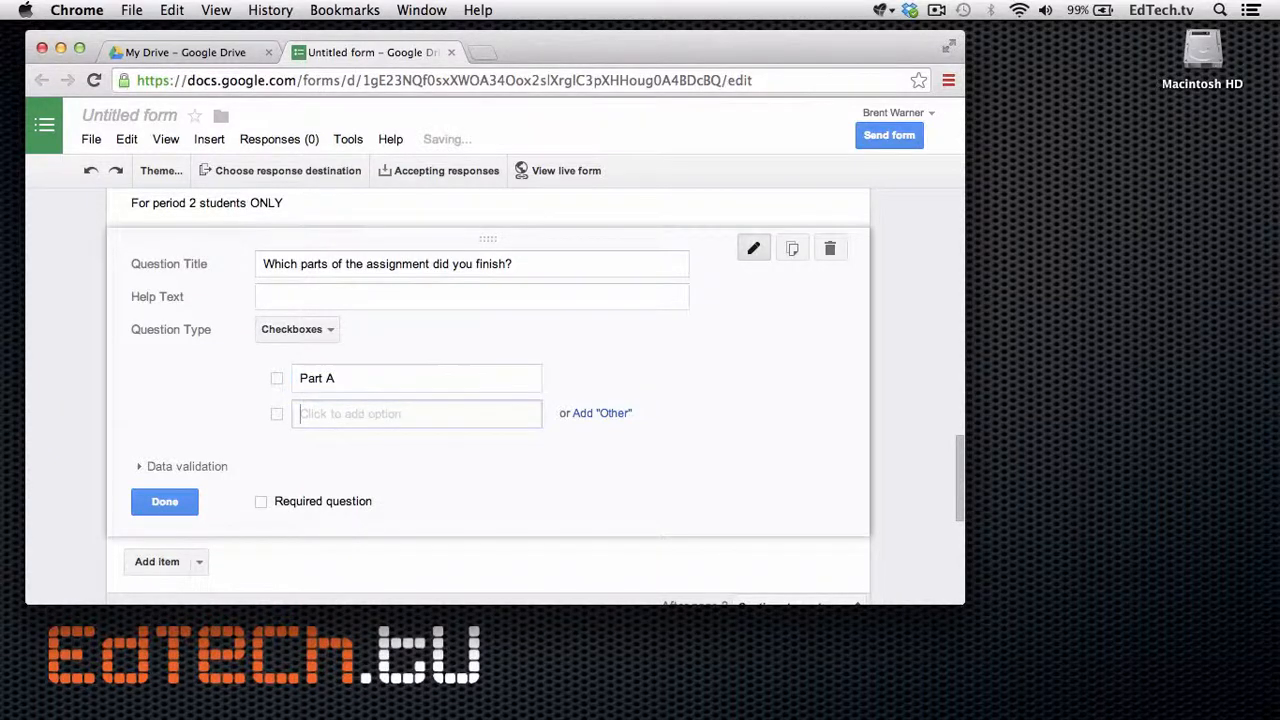
{"action": "type", "text": "Pa"}
{"action": "key", "text": "Tab"}
{"action": "key", "text": "Tab"}
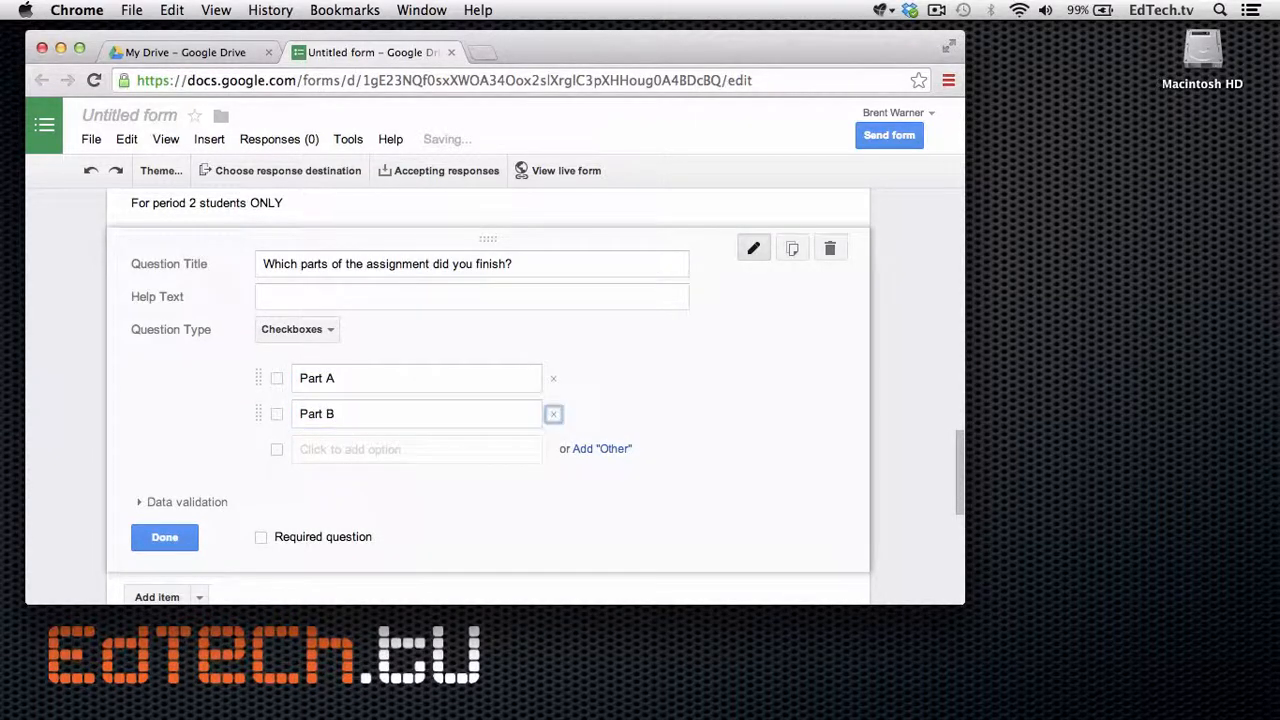
{"action": "type", "text": "Part C"}
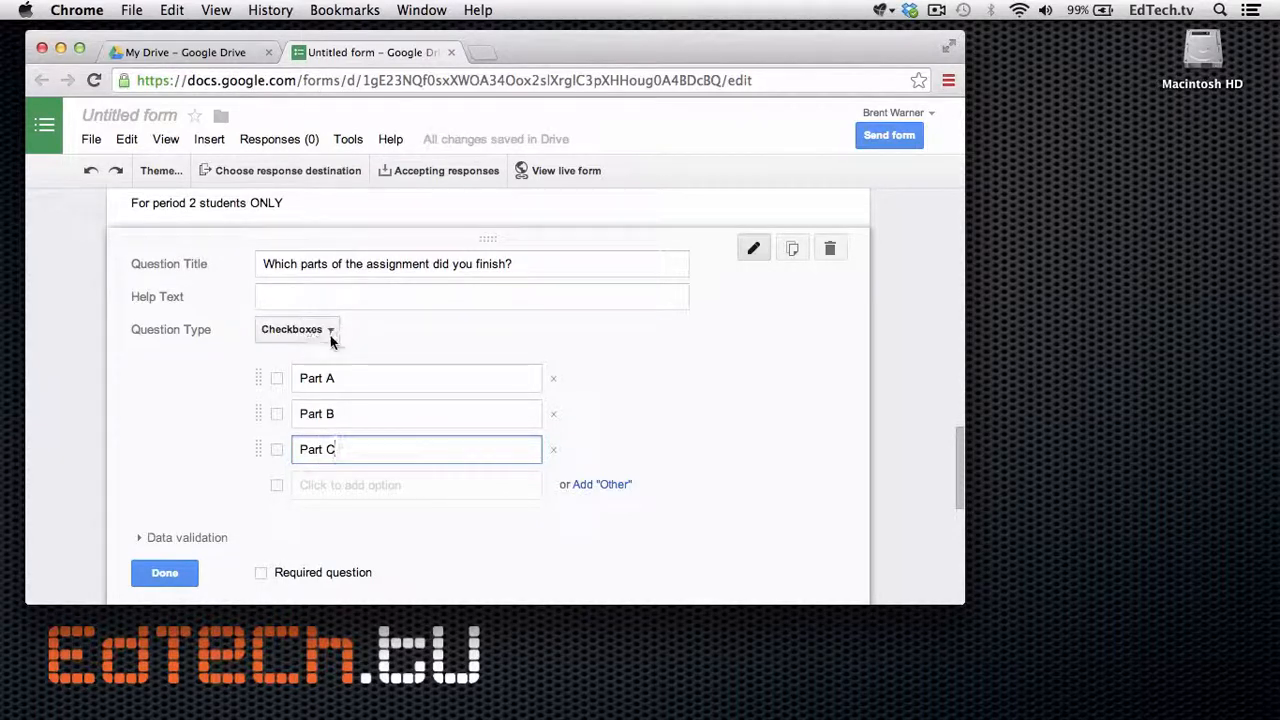
{"action": "scroll", "coordinate": [348, 383], "scroll_direction": "down", "scroll_amount": 5}
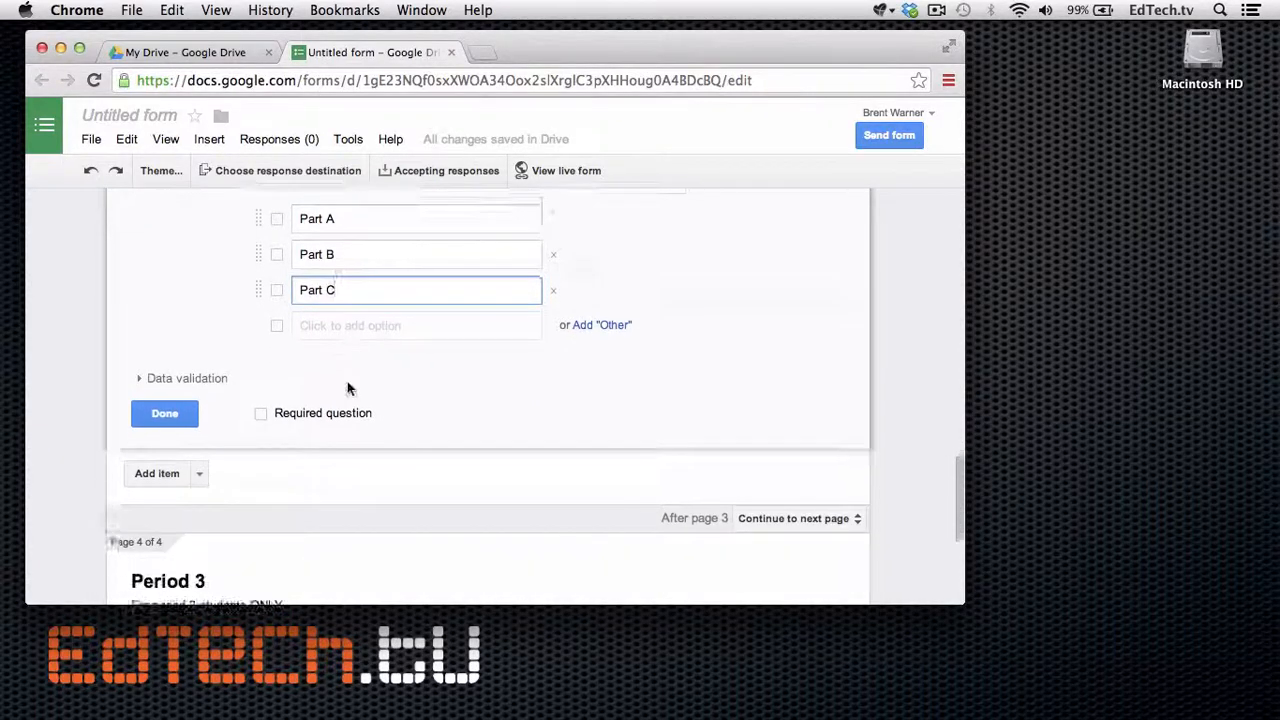
{"action": "scroll", "coordinate": [348, 383], "scroll_direction": "down", "scroll_amount": 2}
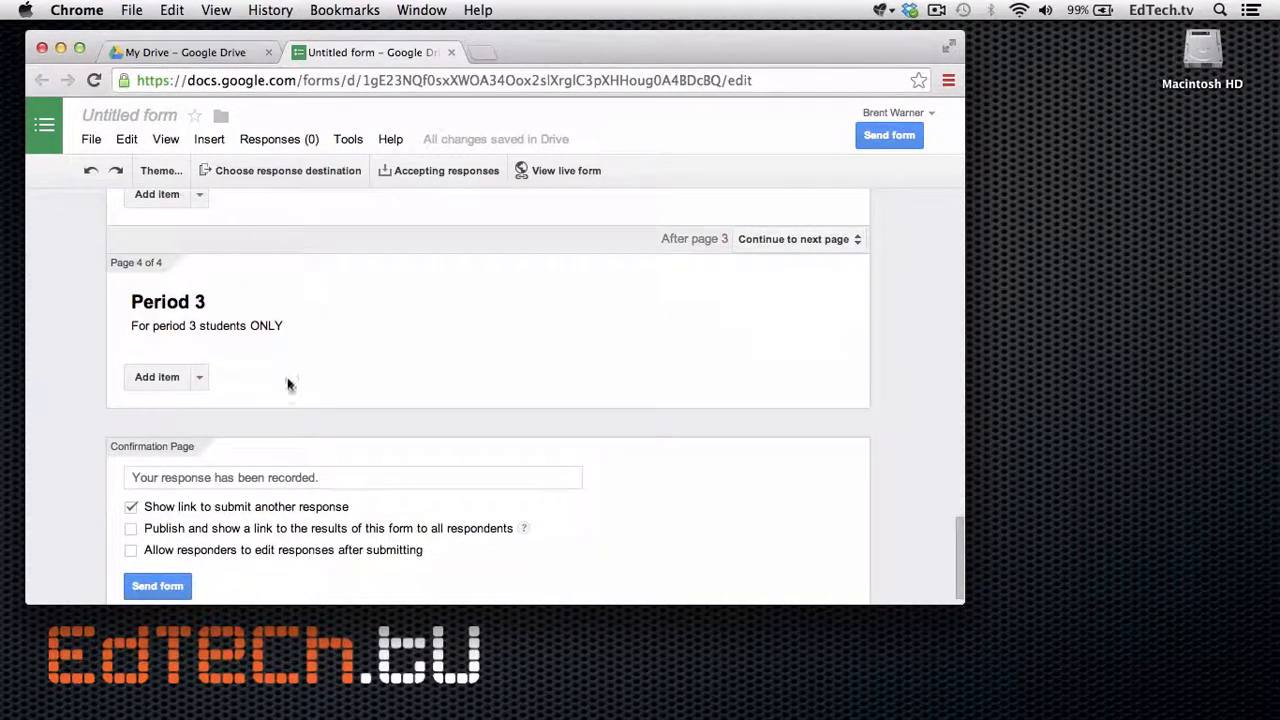
Add paragraph question 'What was the most useful thing you learned in class today?' to Period 3.
{"action": "left_click", "coordinate": [201, 377]}
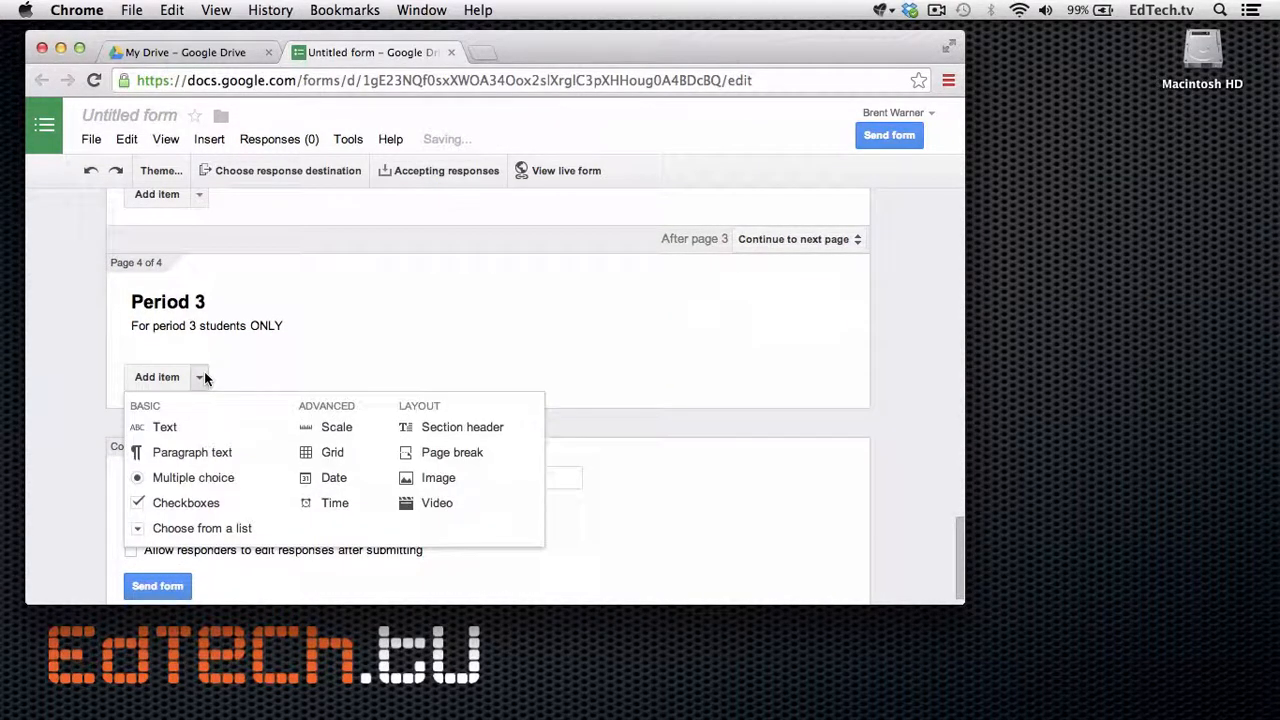
{"action": "left_click", "coordinate": [192, 452]}
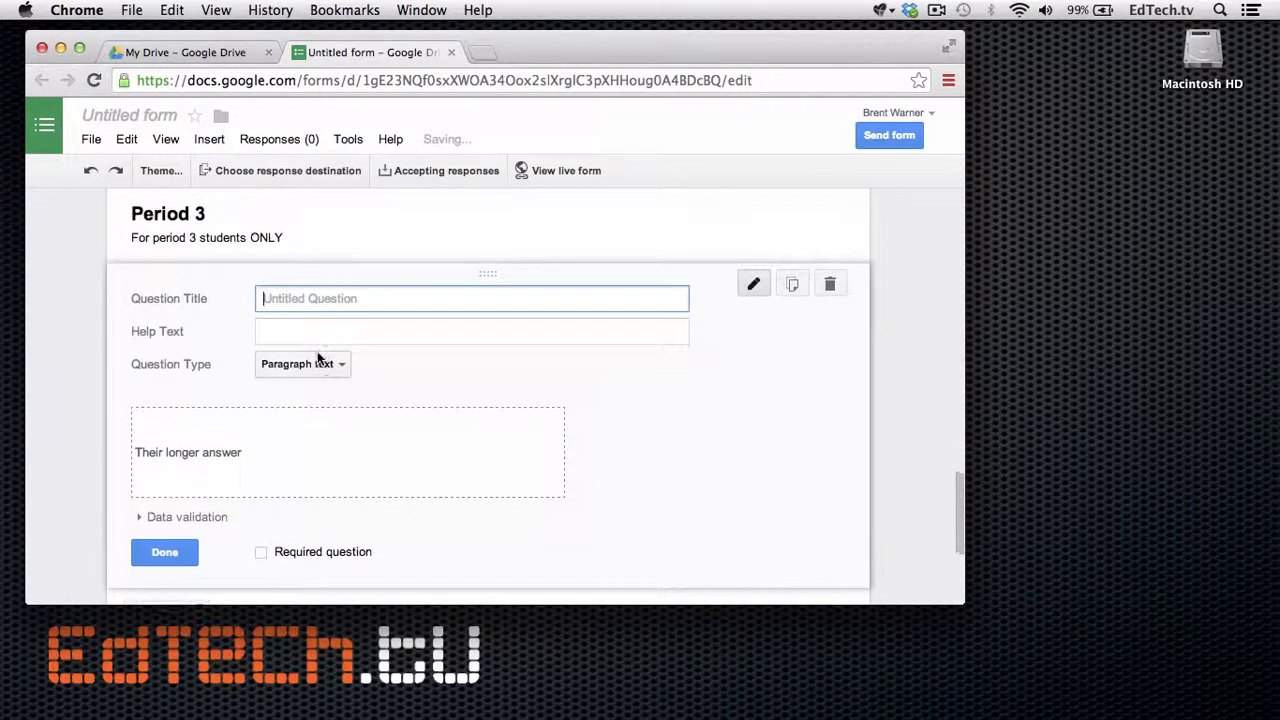
{"action": "type", "text": "What was "}
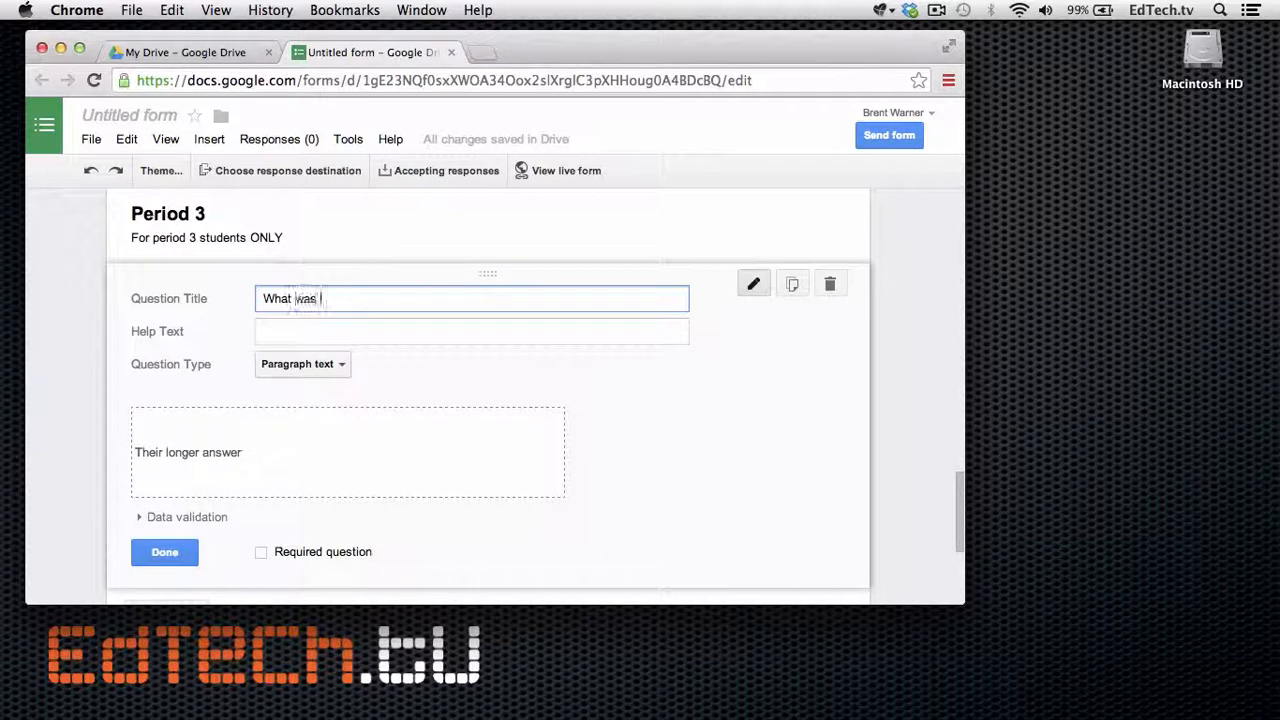
{"action": "type", "text": "the most useful"}
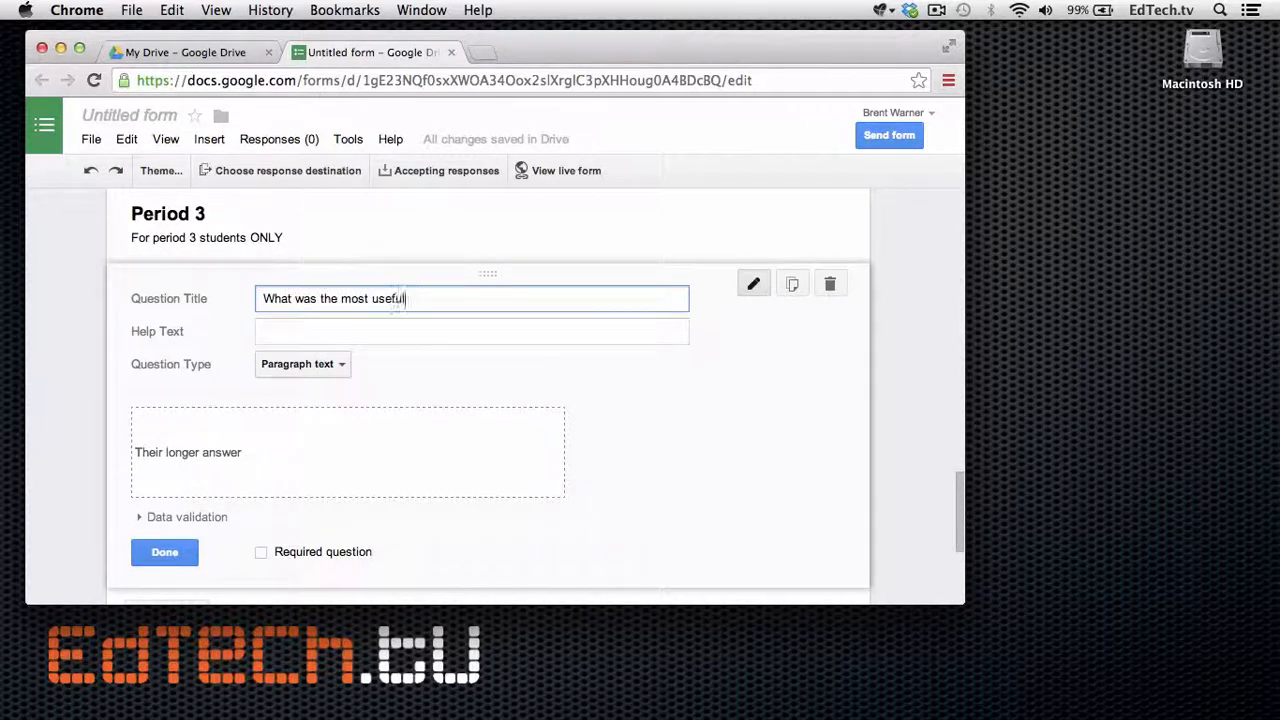
{"action": "type", "text": " thing you learned in class today"}
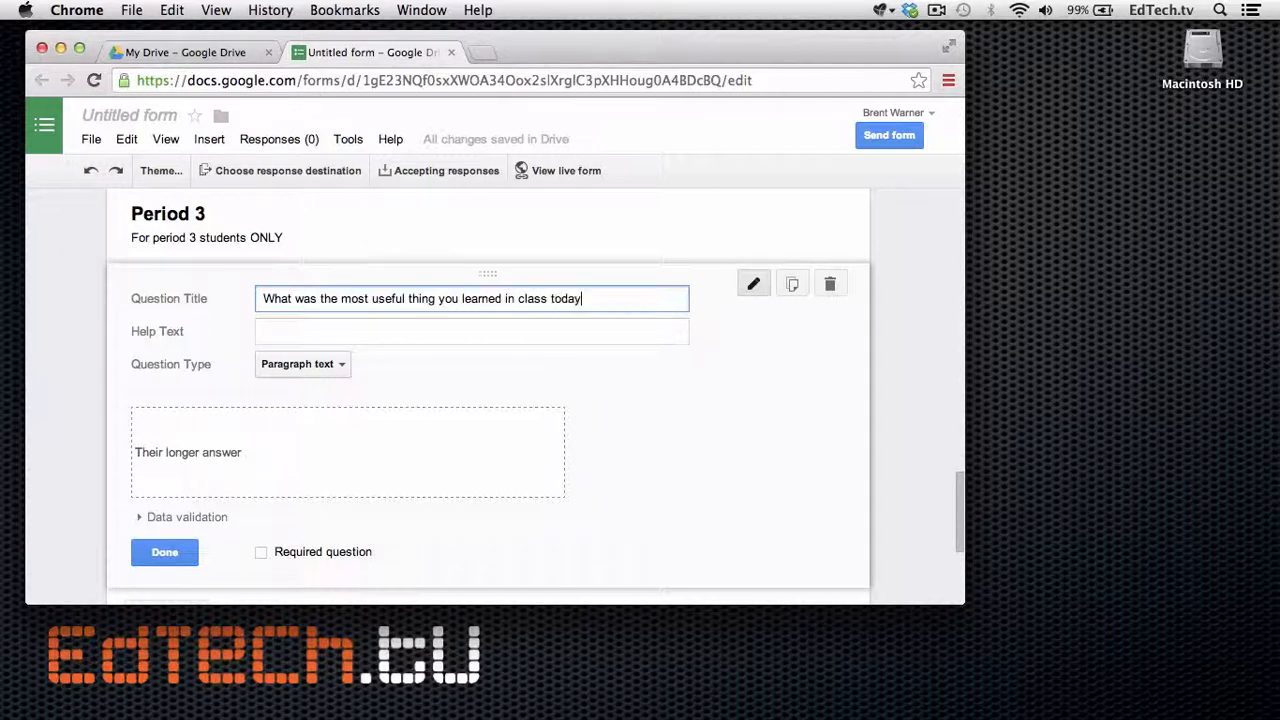
{"action": "type", "text": "?"}
{"action": "scroll", "coordinate": [357, 365], "scroll_direction": "down", "scroll_amount": 2}
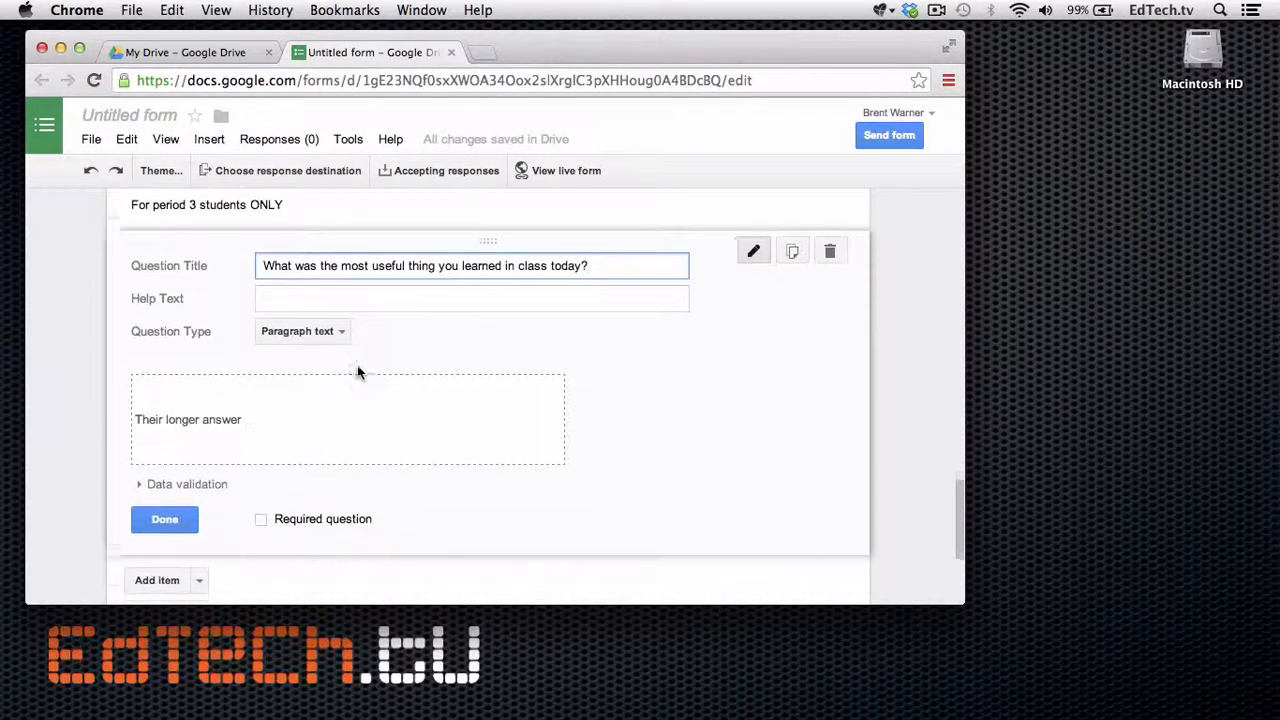
{"action": "left_click", "coordinate": [162, 498]}
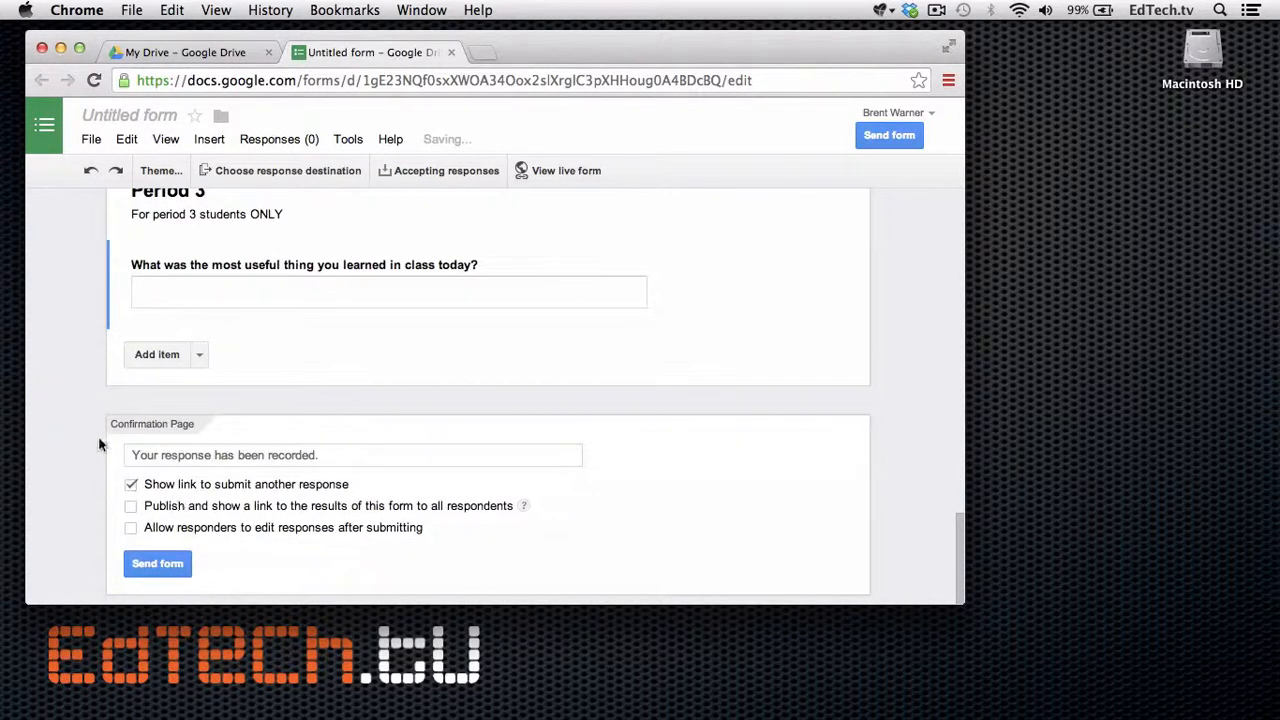
{"action": "scroll", "coordinate": [98, 433], "scroll_direction": "up", "scroll_amount": 1}
{"action": "scroll", "coordinate": [98, 433], "scroll_direction": "up", "scroll_amount": 2}
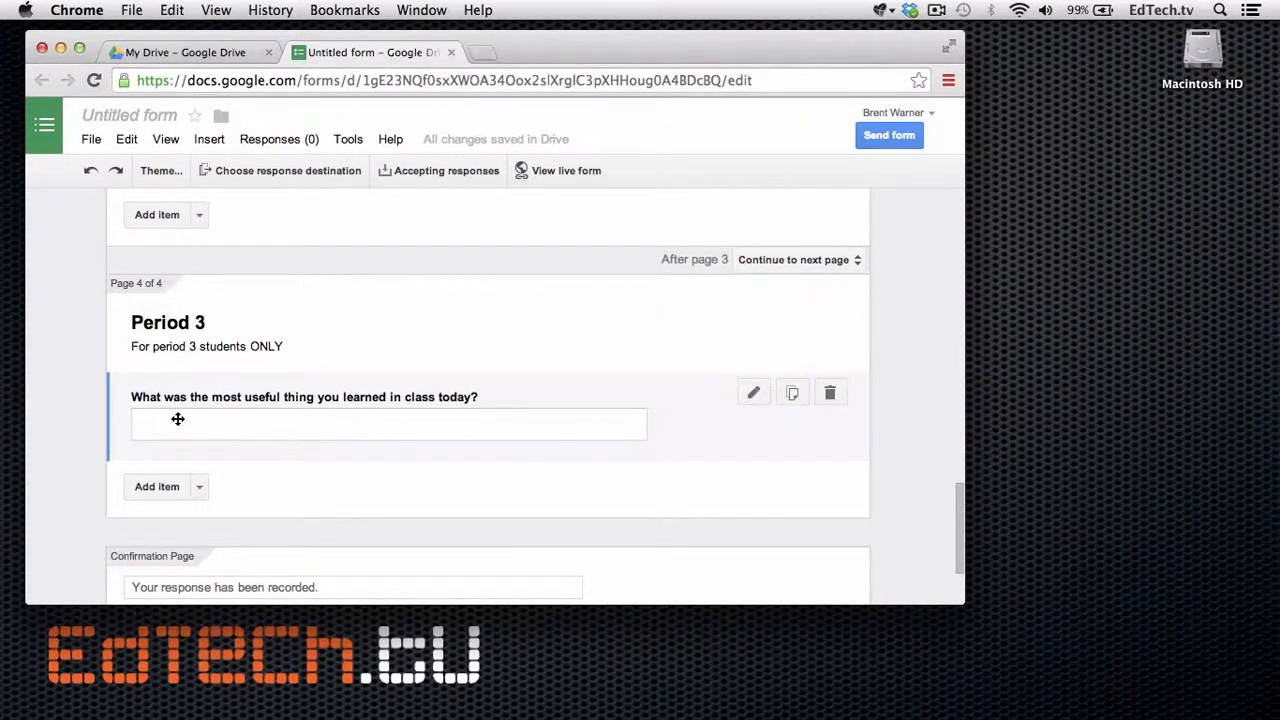
{"action": "scroll", "coordinate": [178, 419], "scroll_direction": "up", "scroll_amount": 5}
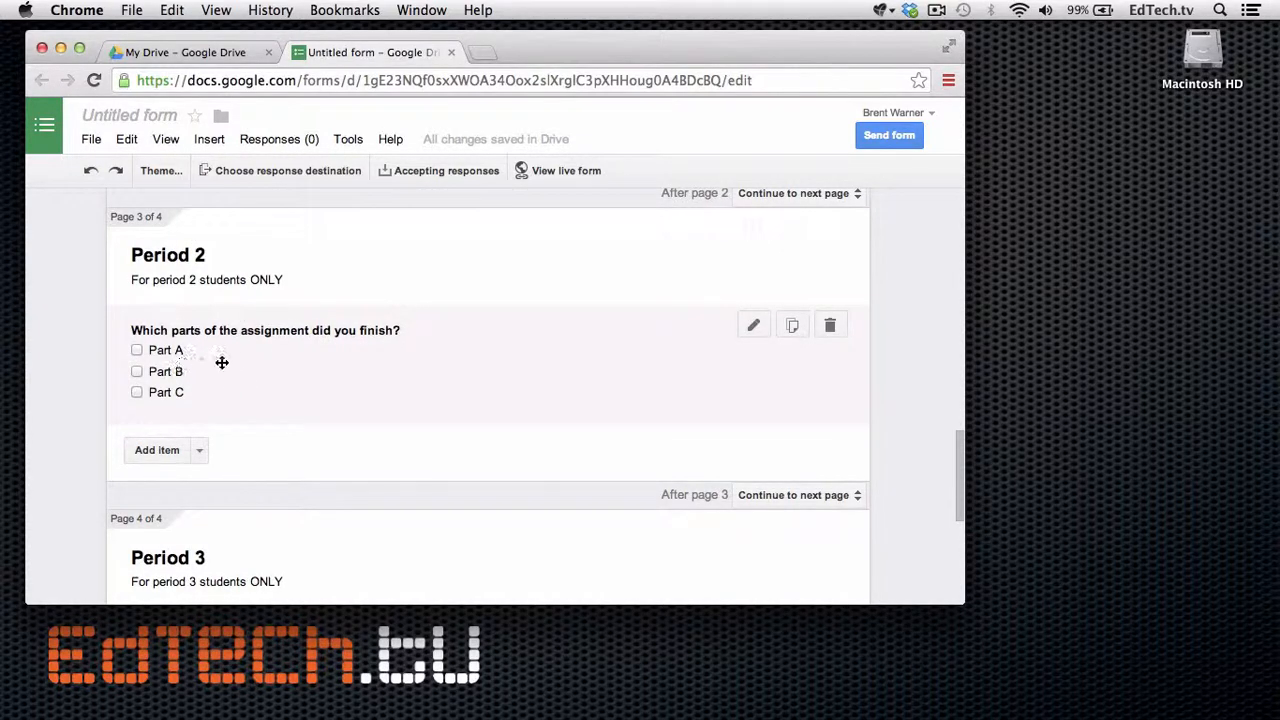
{"action": "scroll", "coordinate": [226, 370], "scroll_direction": "up", "scroll_amount": 5}
{"action": "scroll", "coordinate": [236, 368], "scroll_direction": "up", "scroll_amount": 2}
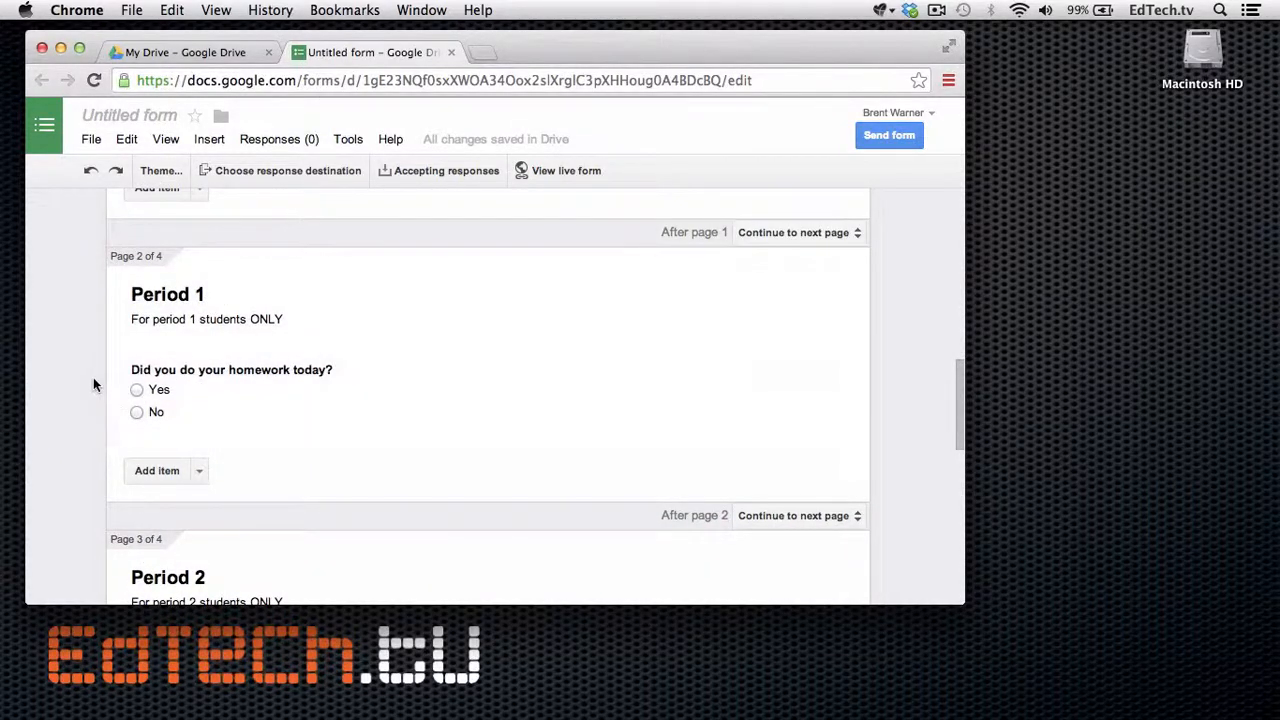
{"action": "scroll", "coordinate": [93, 385], "scroll_direction": "up", "scroll_amount": 4}
{"action": "scroll", "coordinate": [93, 383], "scroll_direction": "up", "scroll_amount": 10}
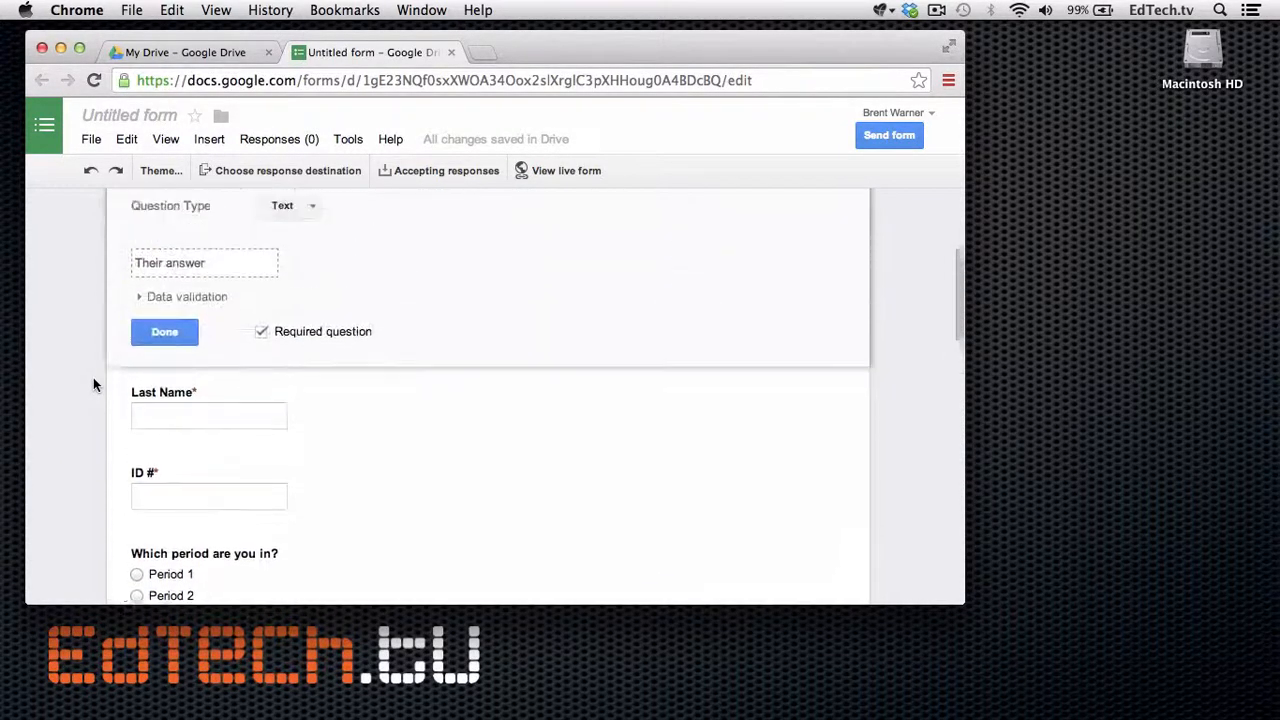
{"action": "scroll", "coordinate": [93, 382], "scroll_direction": "down", "scroll_amount": 20}
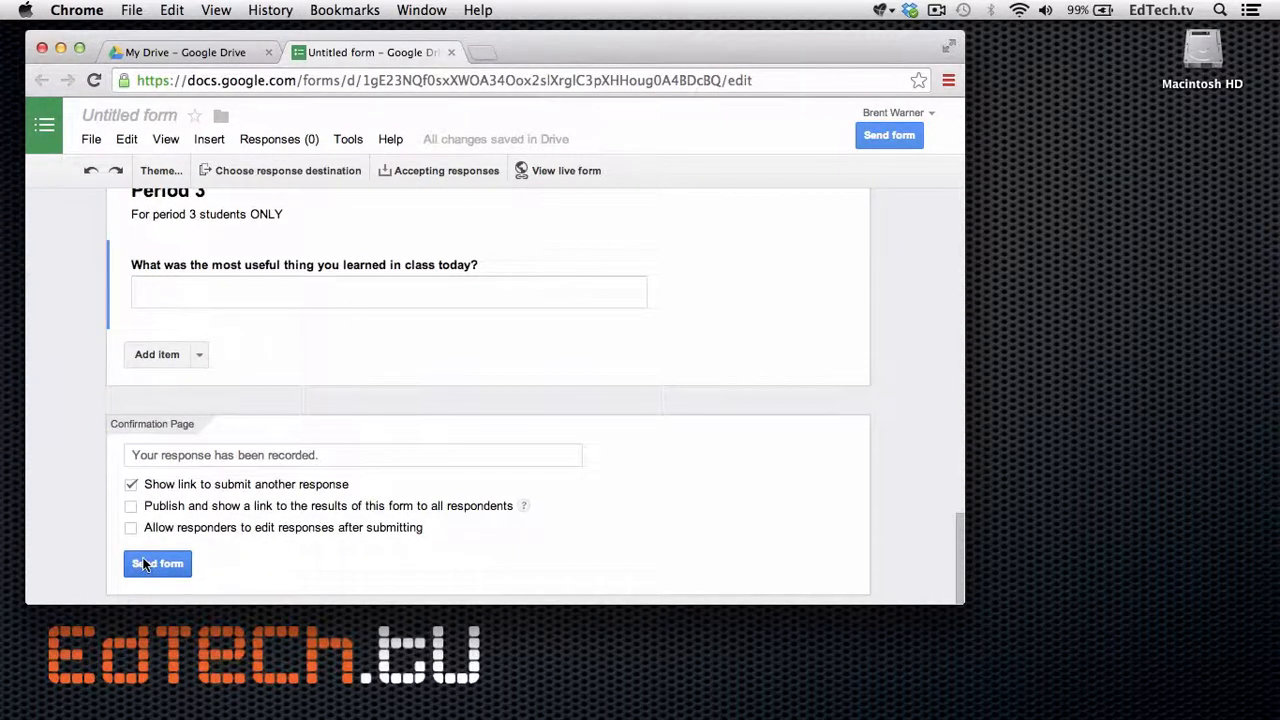
Copy the form's share link from Send form and paste it into a new browser tab.
{"action": "left_click", "coordinate": [143, 563]}
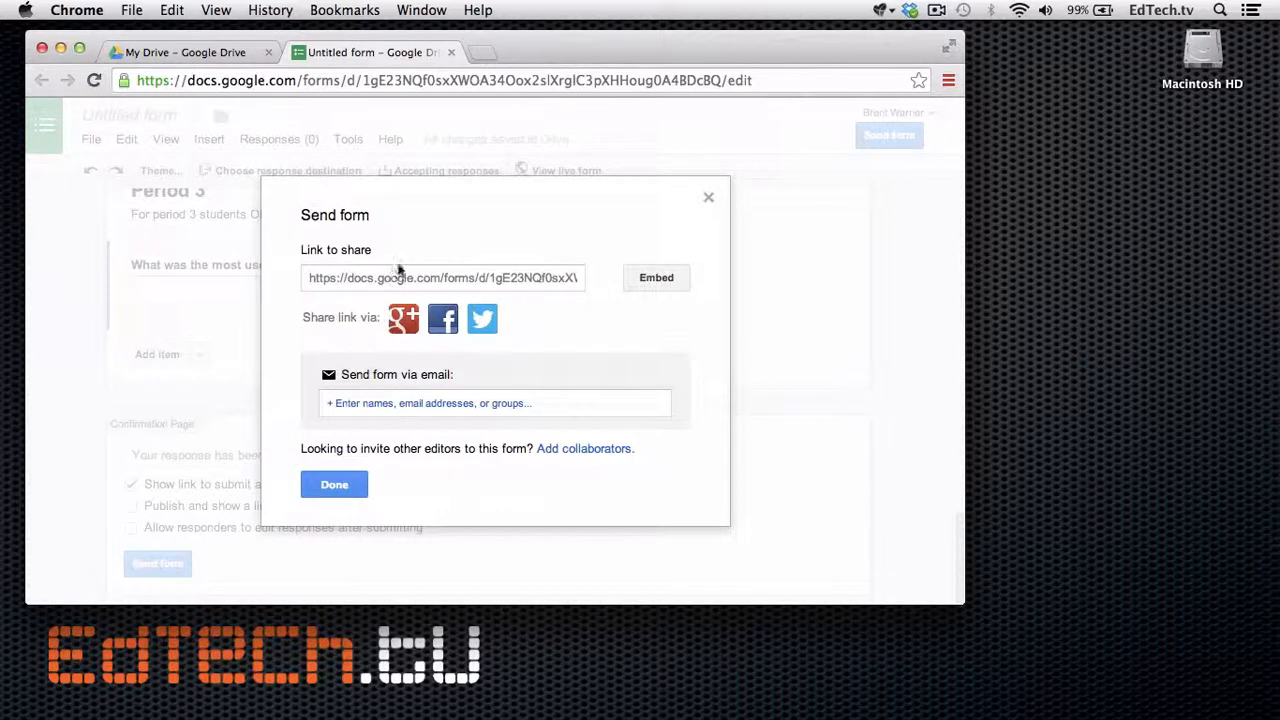
{"action": "left_click", "coordinate": [398, 287]}
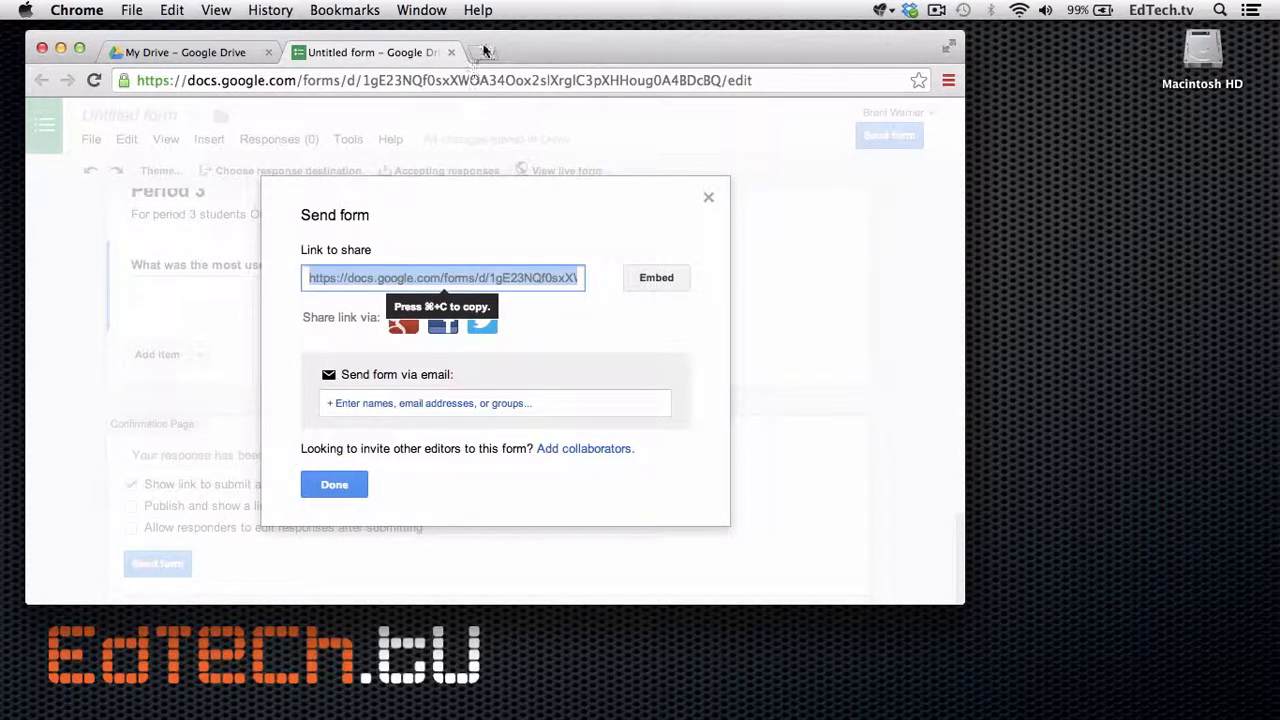
{"action": "left_click", "coordinate": [480, 52]}
{"action": "key", "text": "super+v"}
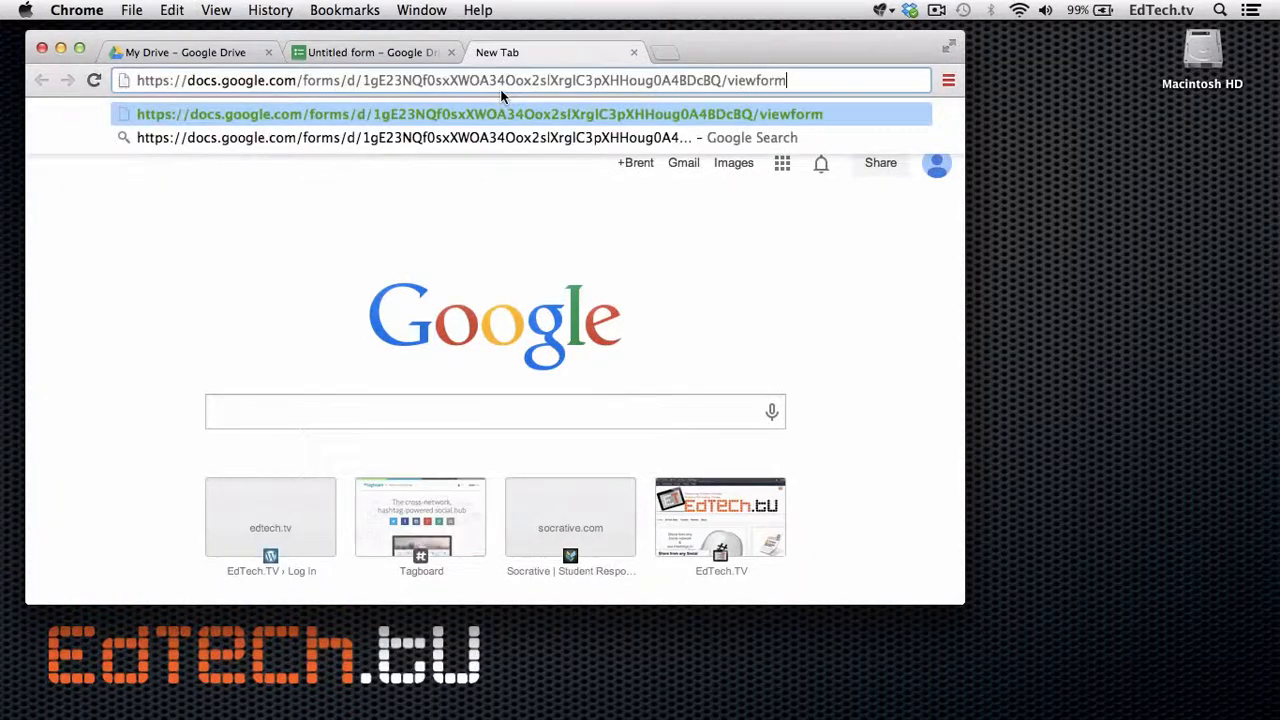
Load the live form and enter the respondent's first name and last initial.
{"action": "key", "text": "Return"}
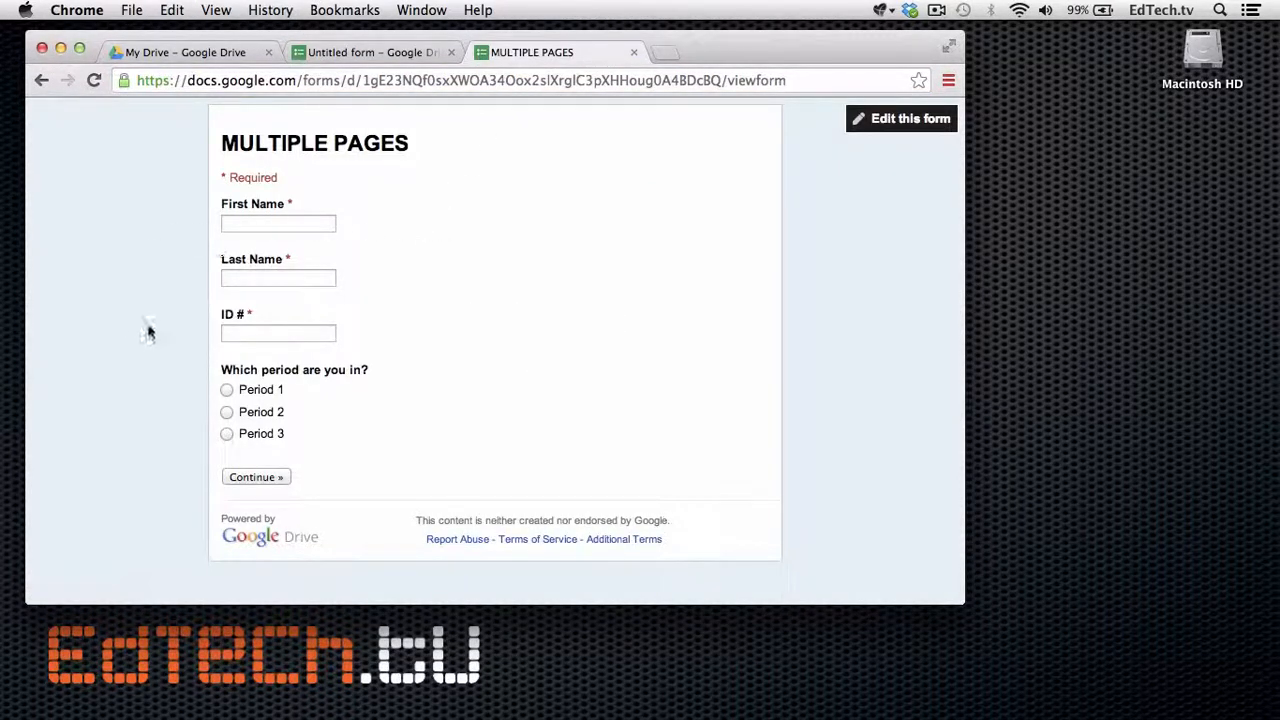
{"action": "left_click", "coordinate": [296, 224]}
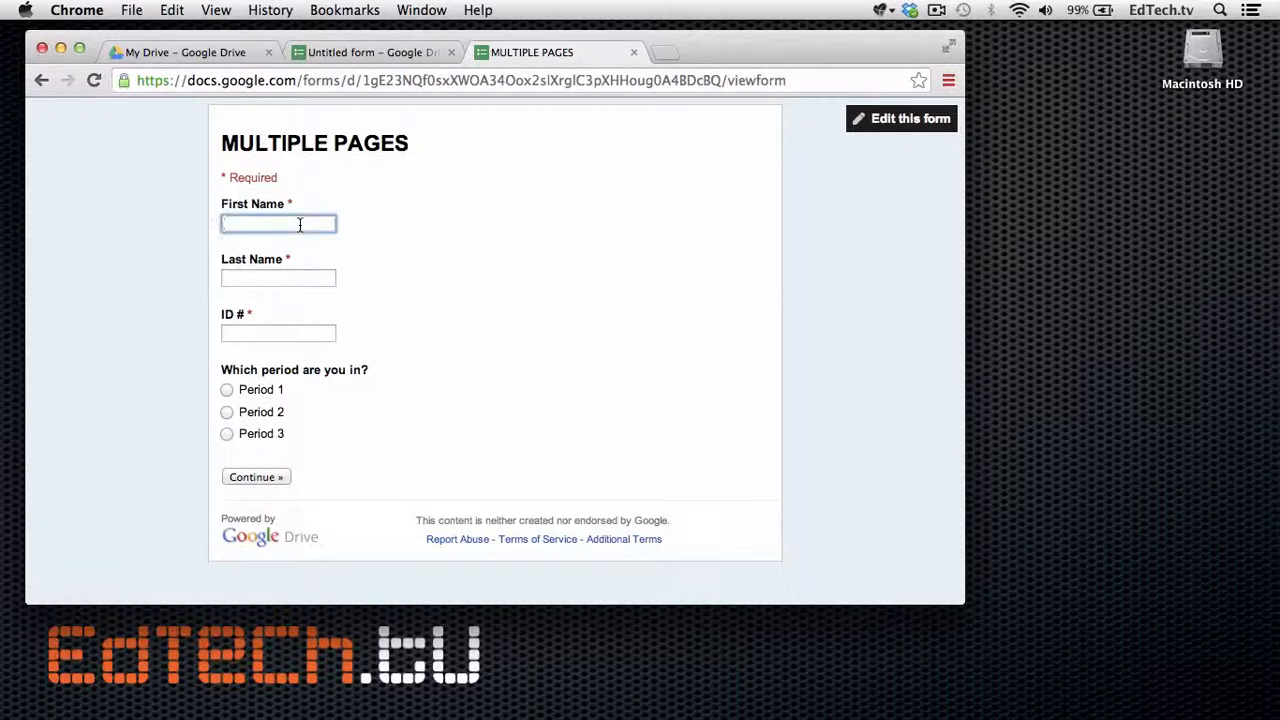
{"action": "type", "text": "Brent"}
{"action": "key", "text": "Tab"}
{"action": "type", "text": "W"}
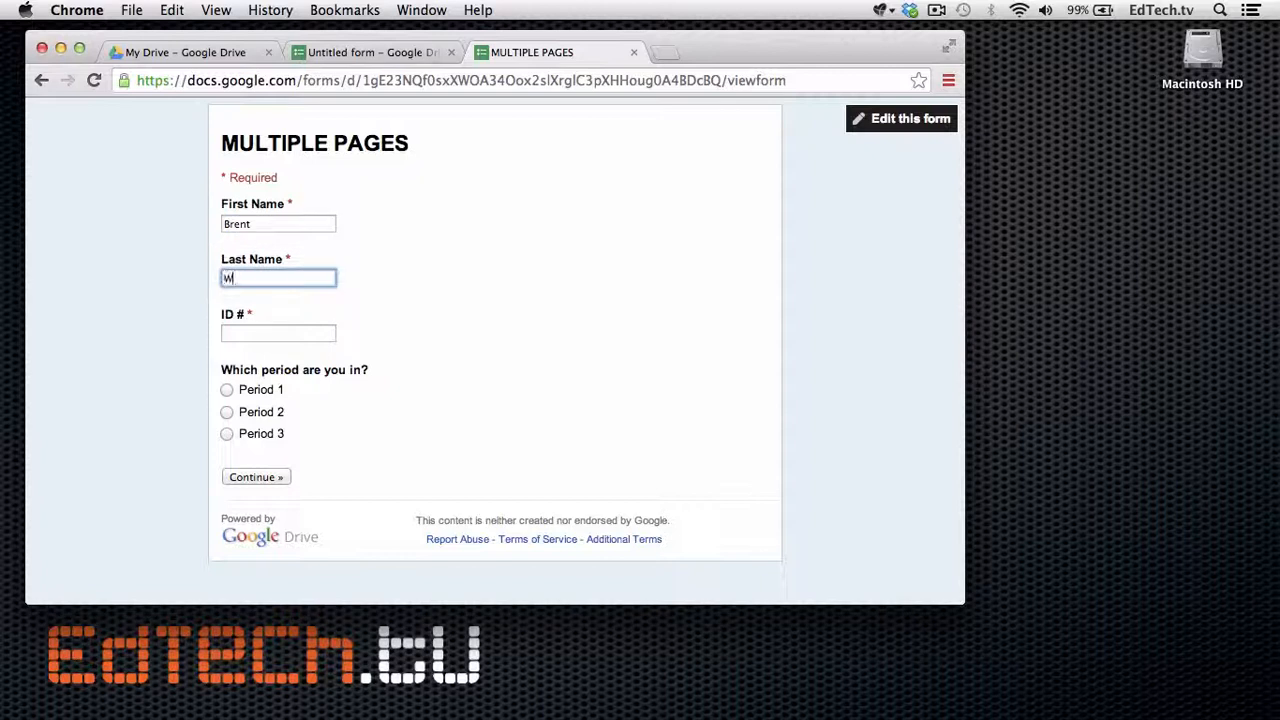
{"action": "key", "text": "Tab"}
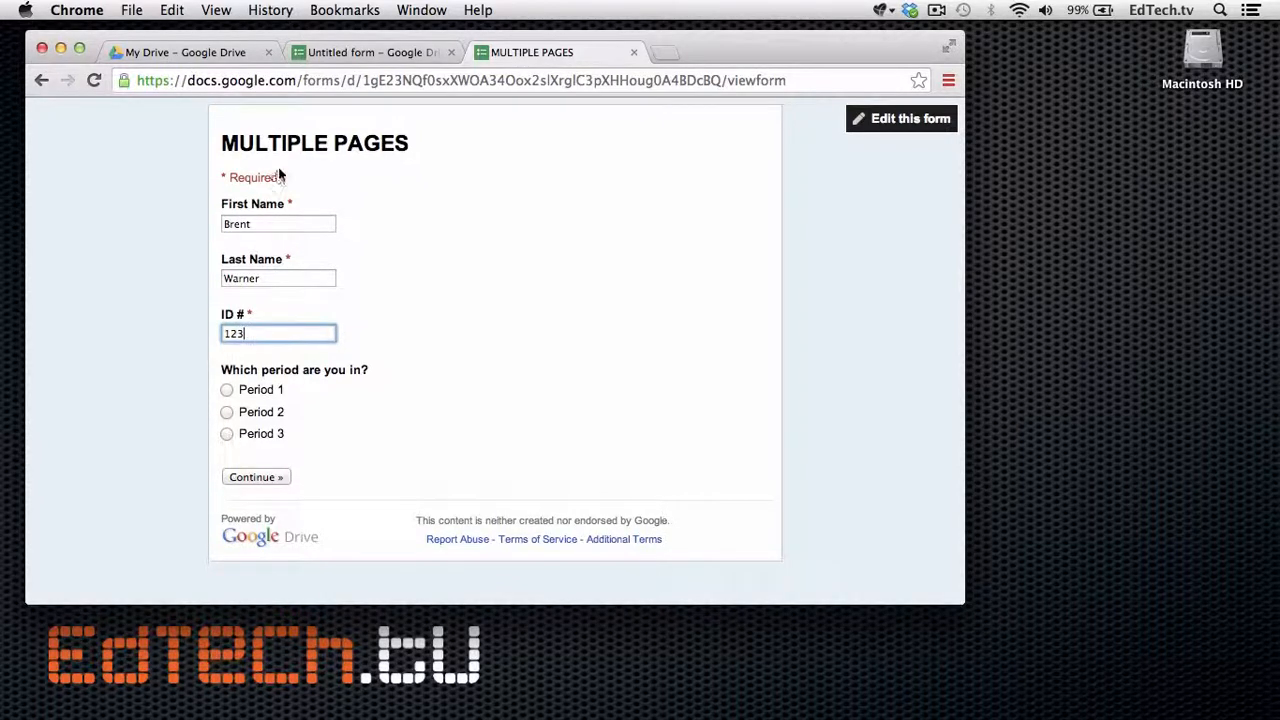
Choose Period 1 and answer Yes to the homework question on the next page.
{"action": "left_click", "coordinate": [226, 390]}
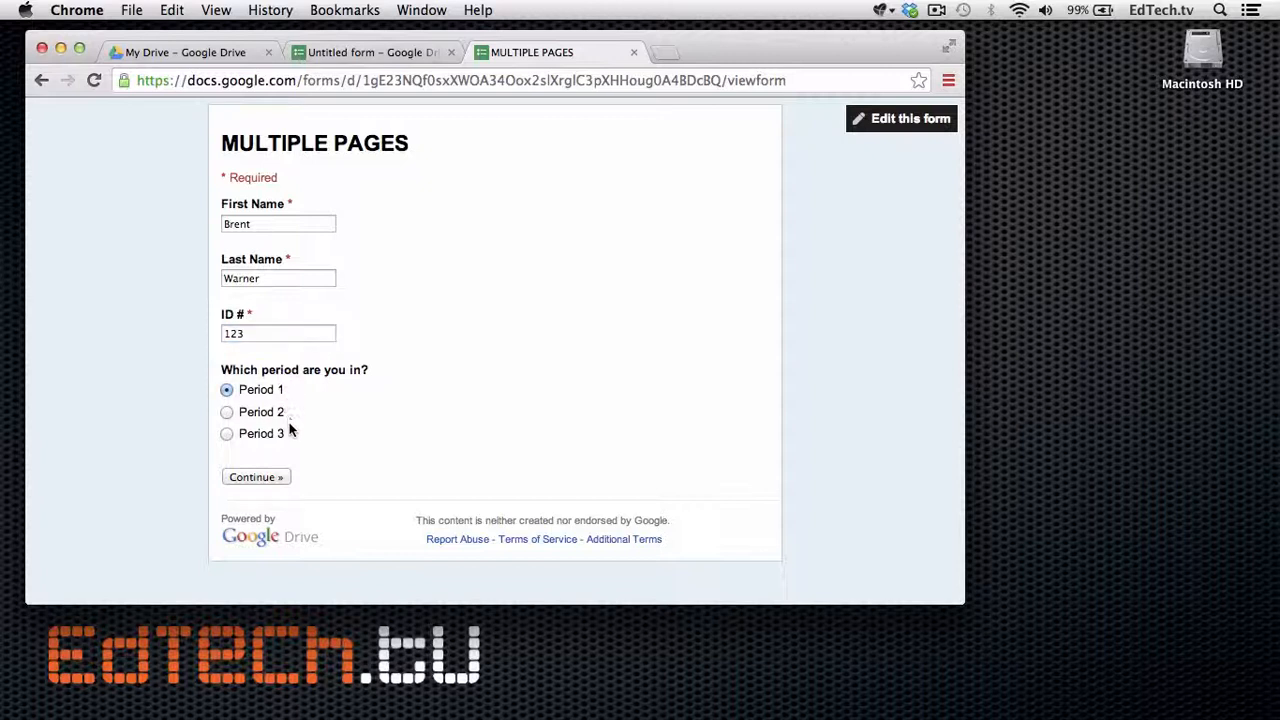
{"action": "left_click", "coordinate": [262, 478]}
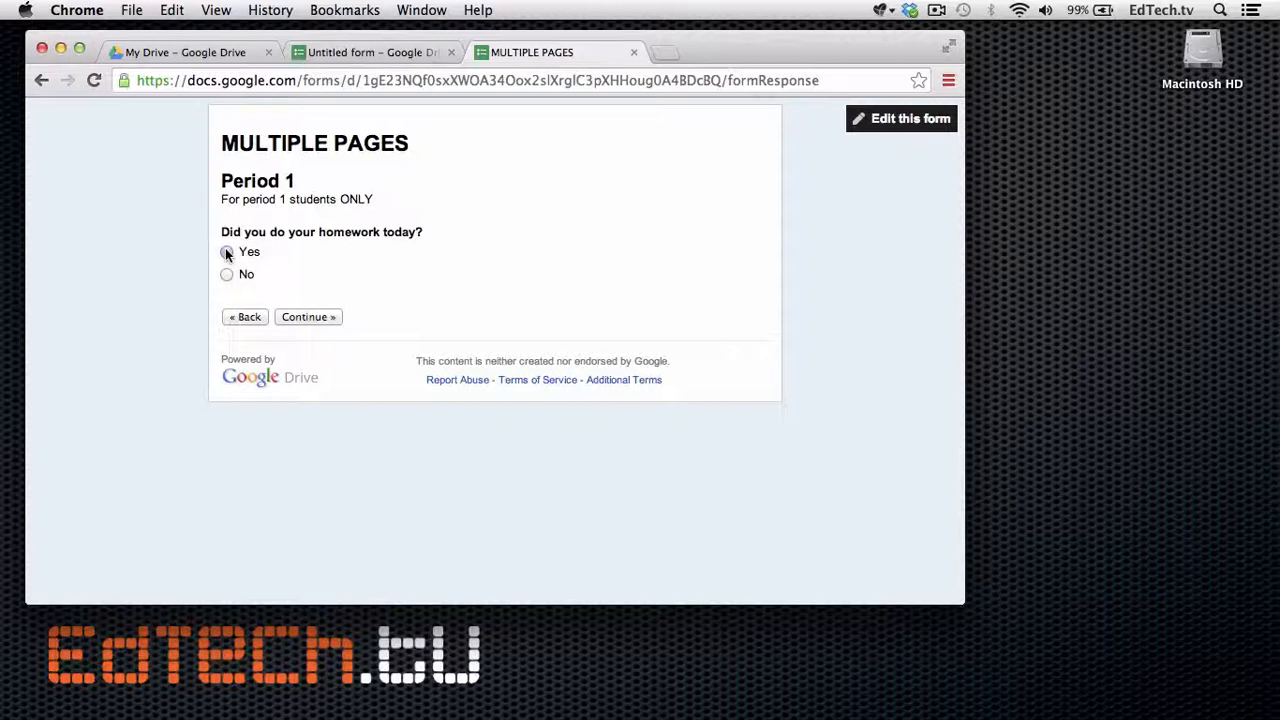
{"action": "left_click", "coordinate": [227, 253]}
{"action": "left_click", "coordinate": [296, 317]}
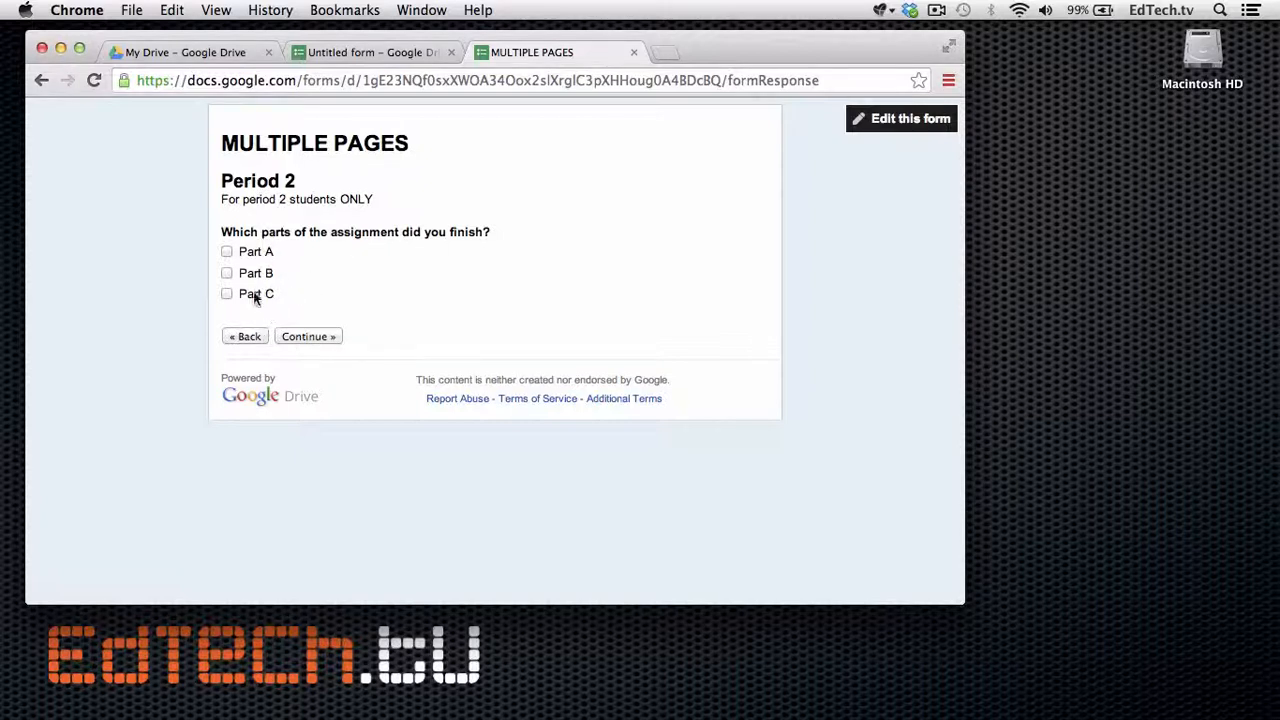
Mark Part B finished, enter 'Everyth' as the most useful thing learned, and submit.
{"action": "left_click", "coordinate": [227, 272]}
{"action": "left_click", "coordinate": [293, 341]}
{"action": "left_click", "coordinate": [293, 346]}
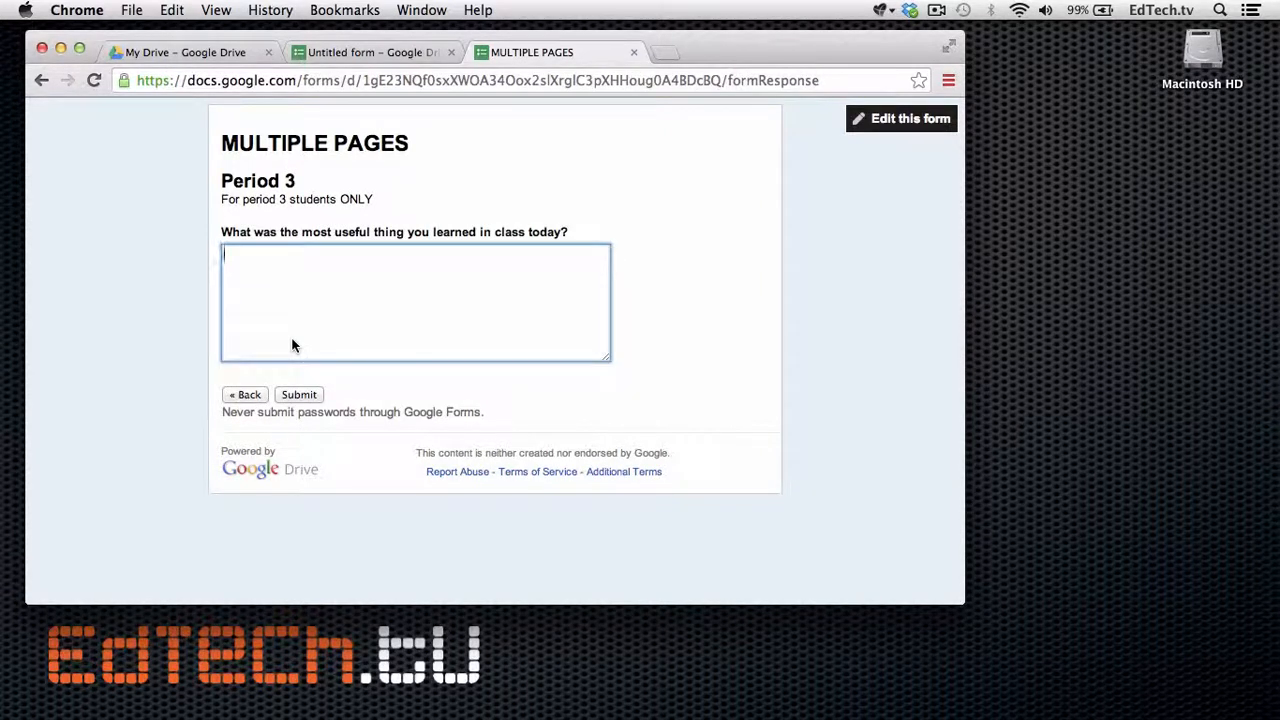
{"action": "type", "text": "Everything!"}
{"action": "left_click", "coordinate": [305, 396]}
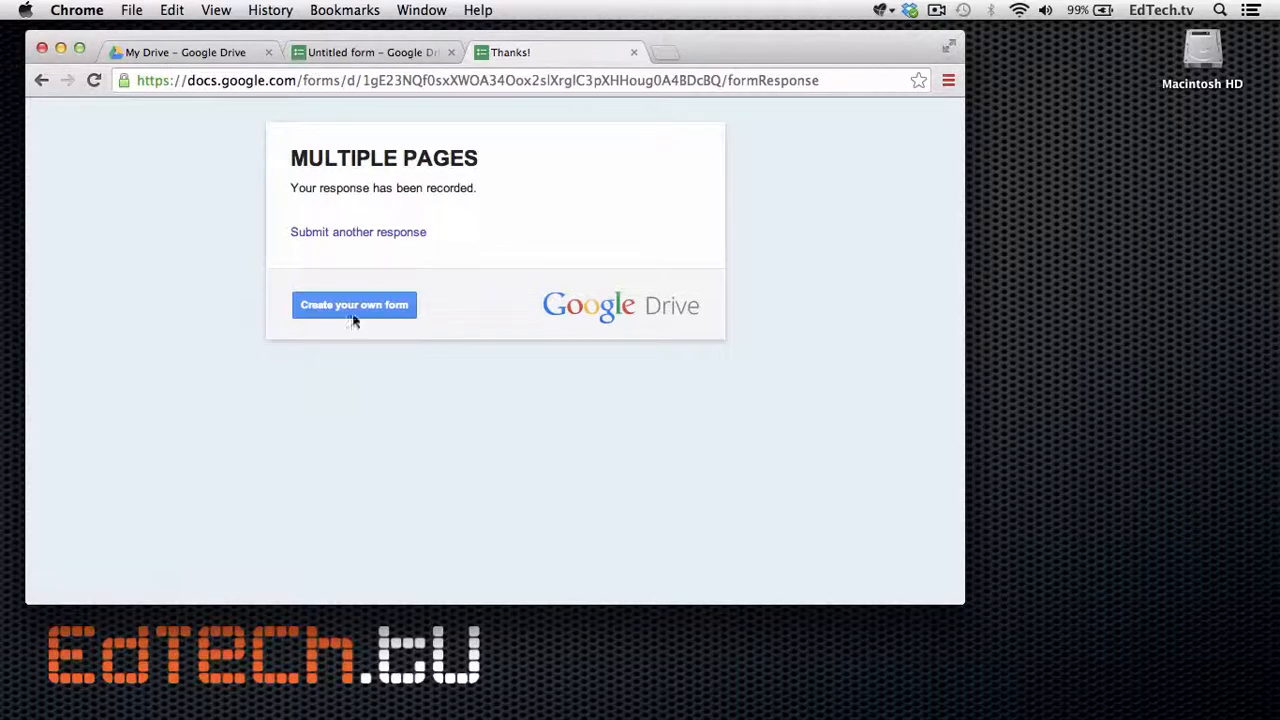
Return to the Untitled form editor, close the Send form dialog, and scroll to the Period 1 and 2 pages.
{"action": "left_click", "coordinate": [421, 52]}
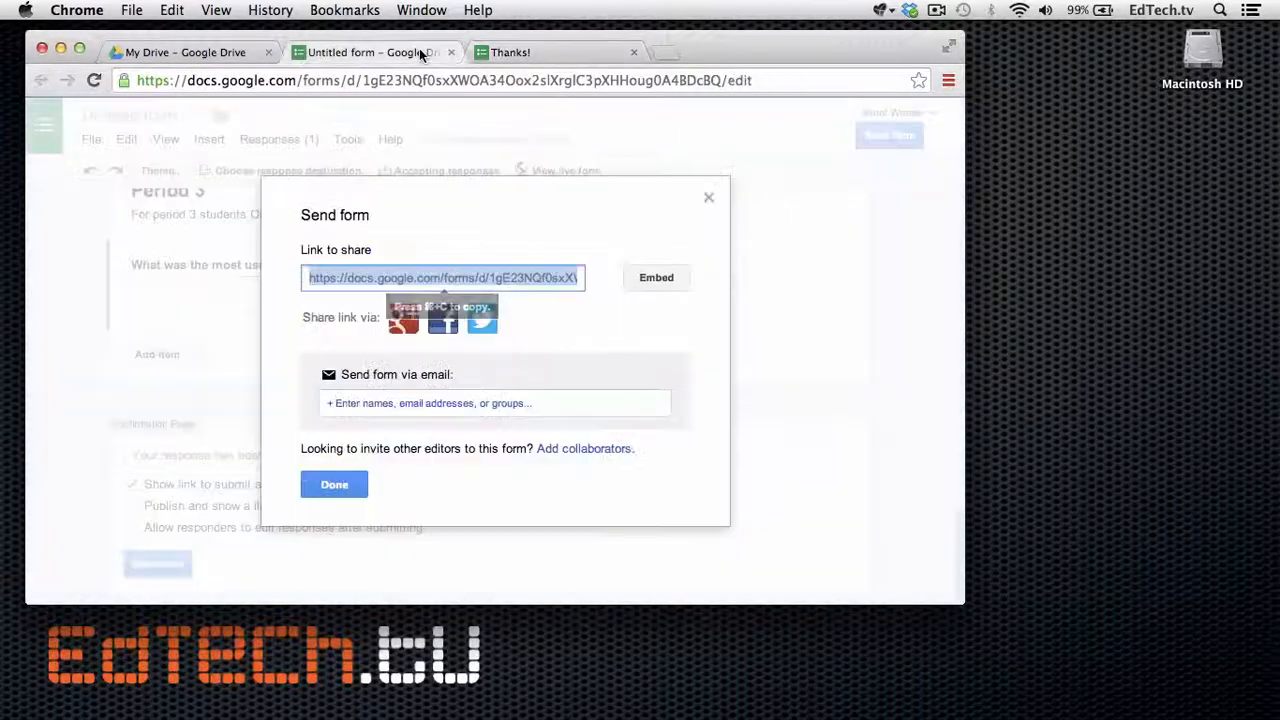
{"action": "left_click", "coordinate": [709, 200]}
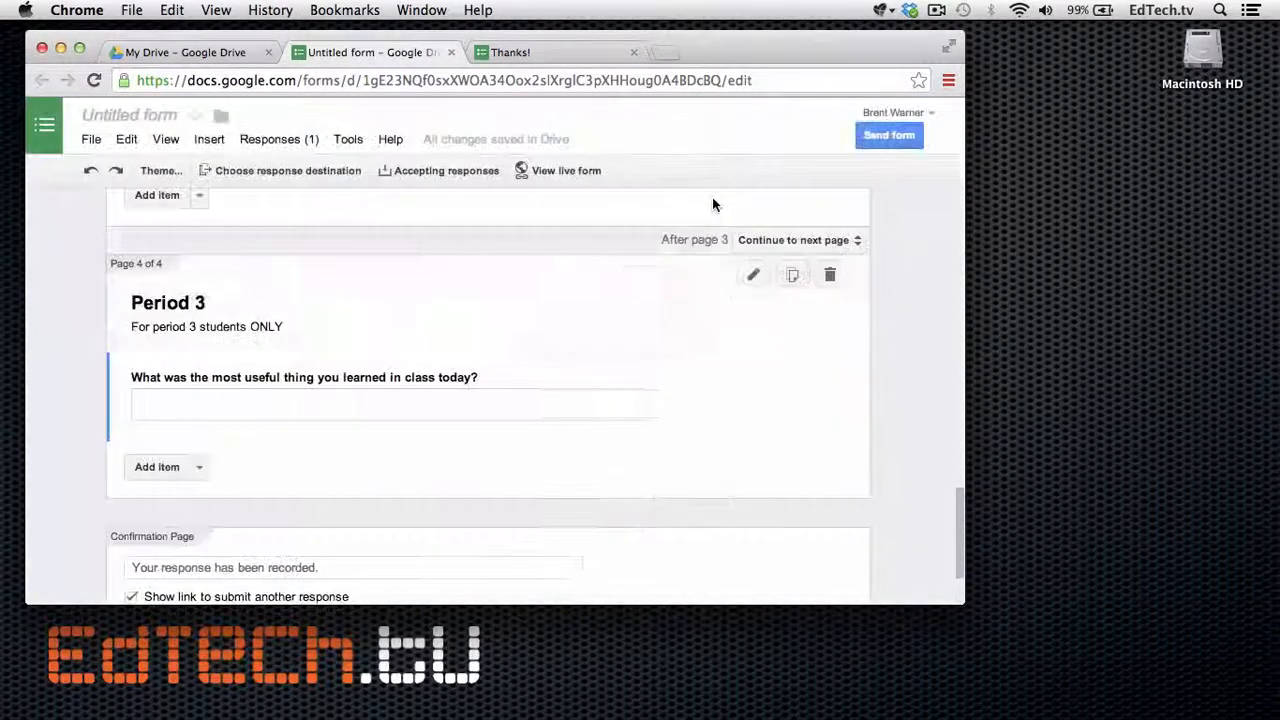
{"action": "scroll", "coordinate": [913, 350], "scroll_direction": "up", "scroll_amount": 4}
{"action": "scroll", "coordinate": [913, 352], "scroll_direction": "up", "scroll_amount": 8}
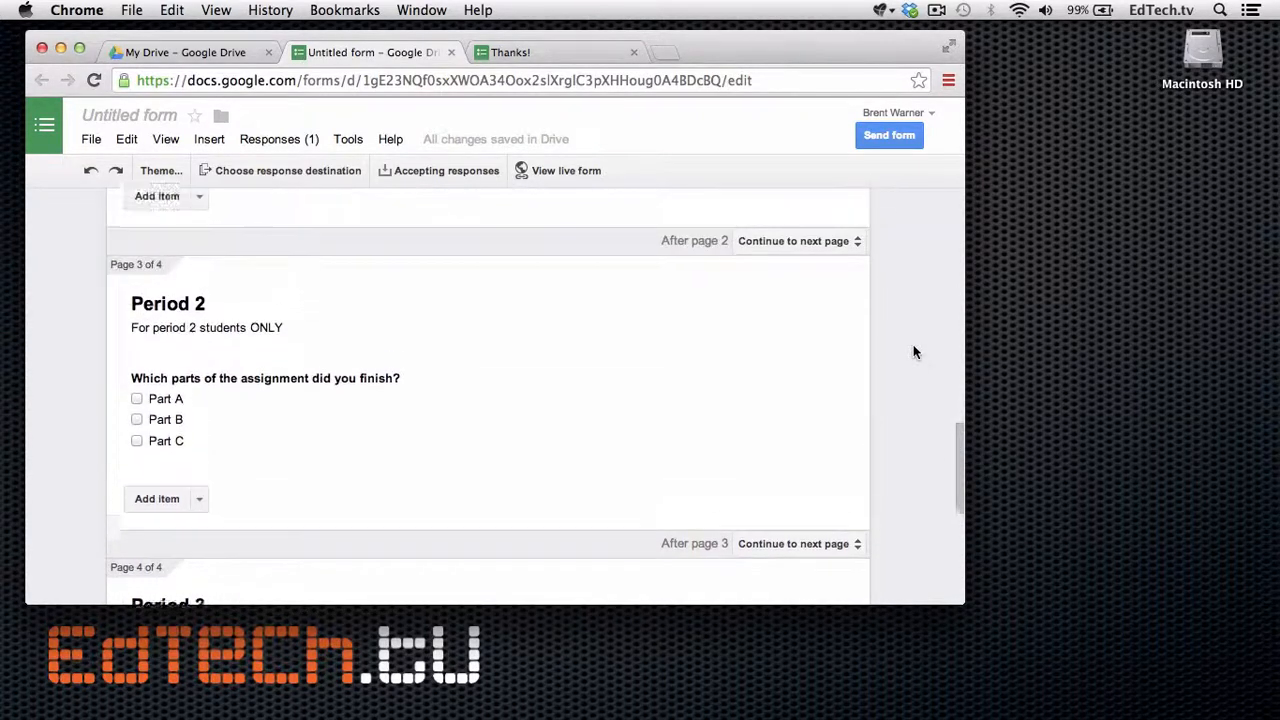
{"action": "scroll", "coordinate": [913, 352], "scroll_direction": "up", "scroll_amount": 2}
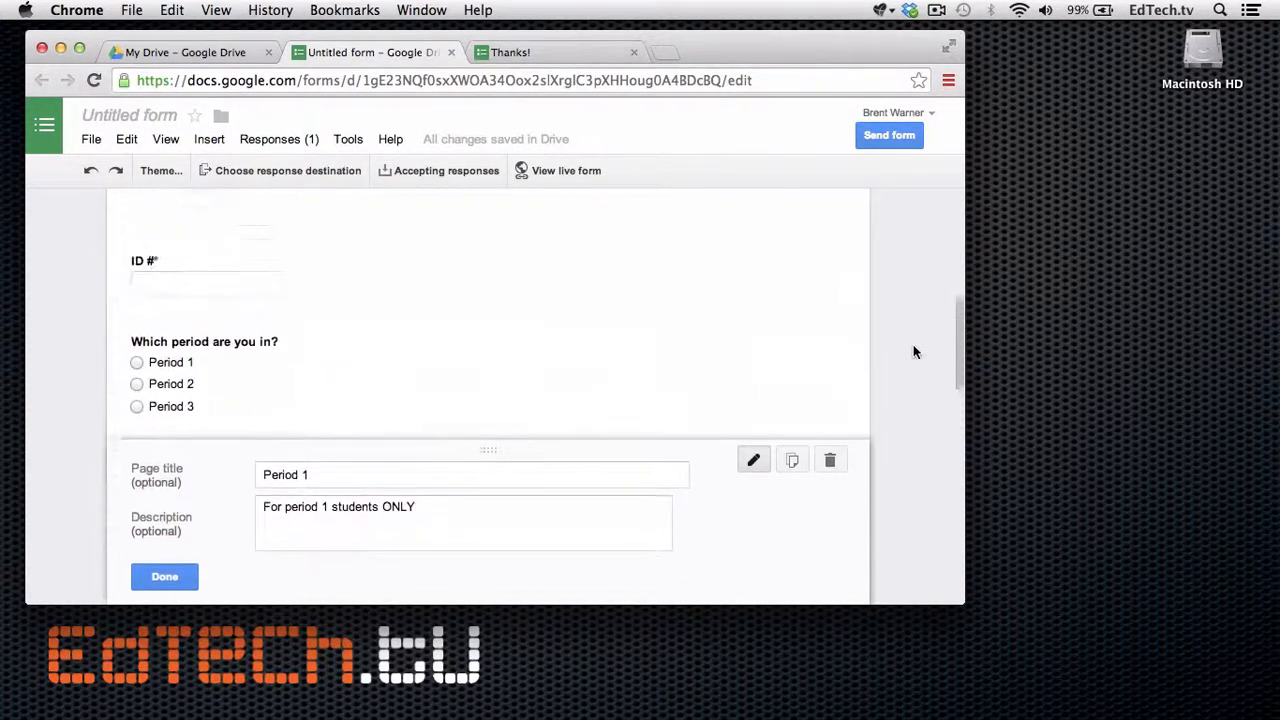
{"action": "scroll", "coordinate": [913, 352], "scroll_direction": "down", "scroll_amount": 5}
{"action": "scroll", "coordinate": [913, 352], "scroll_direction": "down", "scroll_amount": 1}
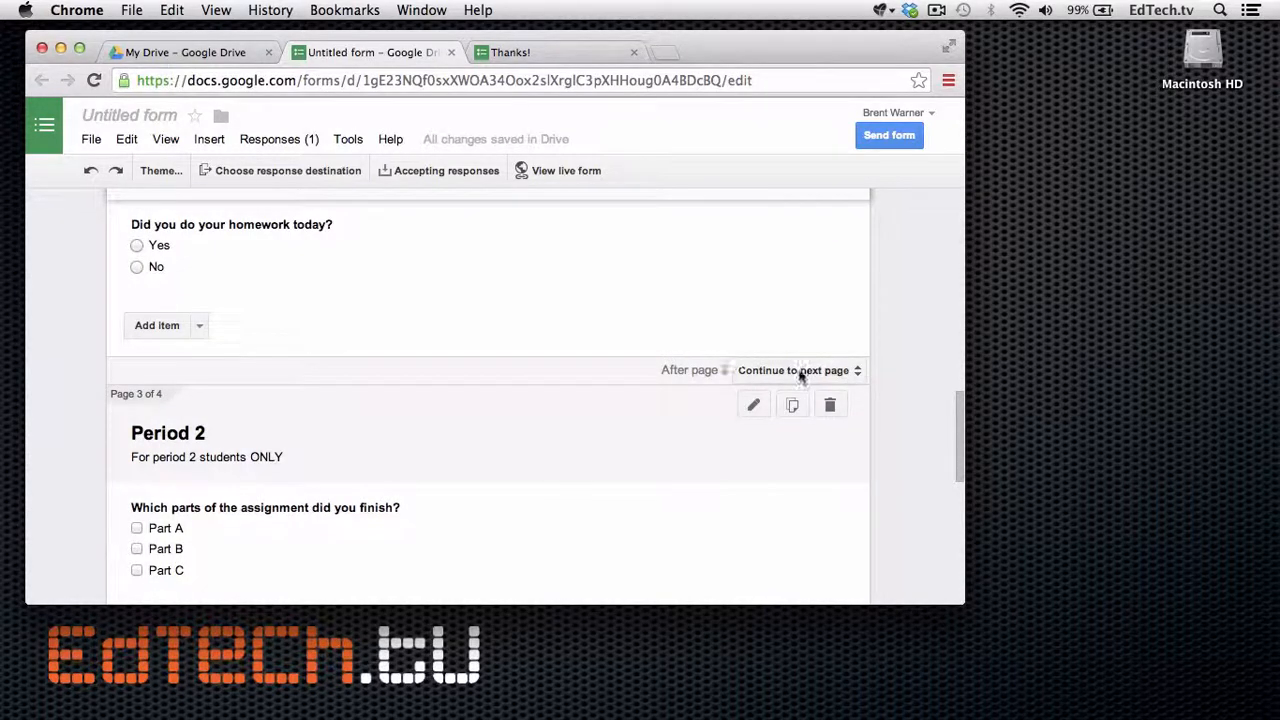
{"action": "scroll", "coordinate": [890, 362], "scroll_direction": "up", "scroll_amount": 6}
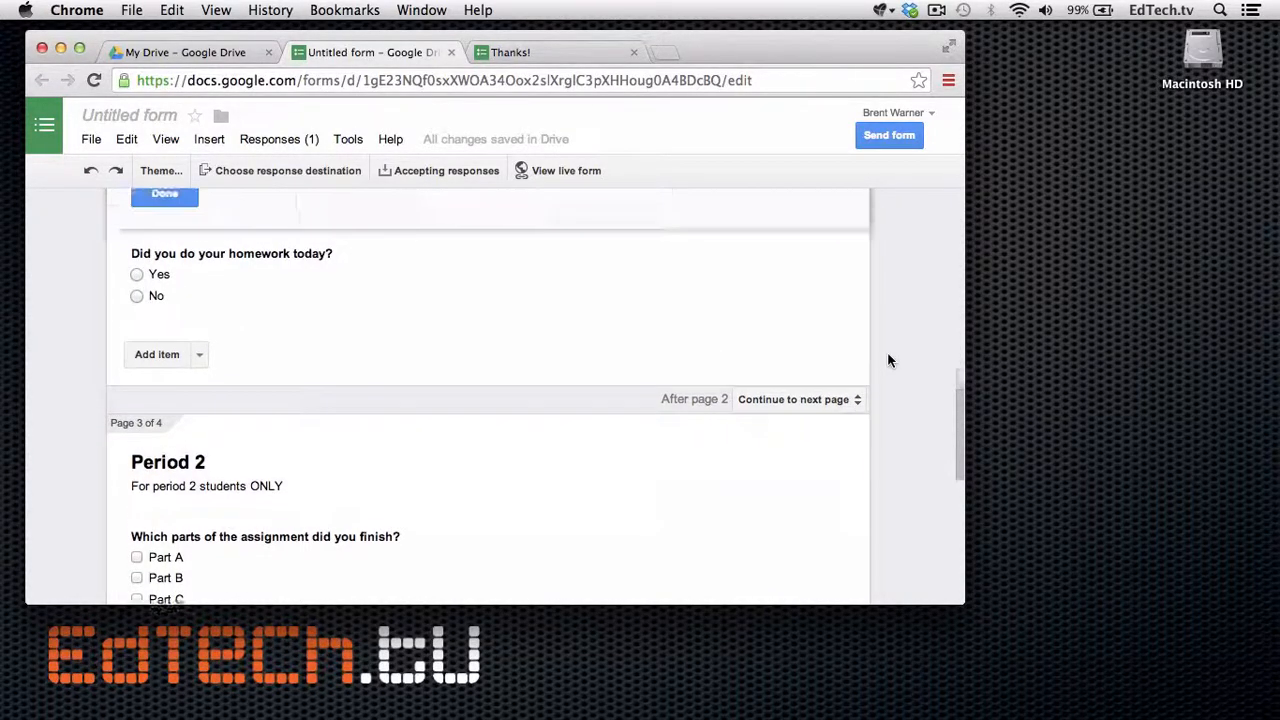
{"action": "scroll", "coordinate": [889, 358], "scroll_direction": "down", "scroll_amount": 1}
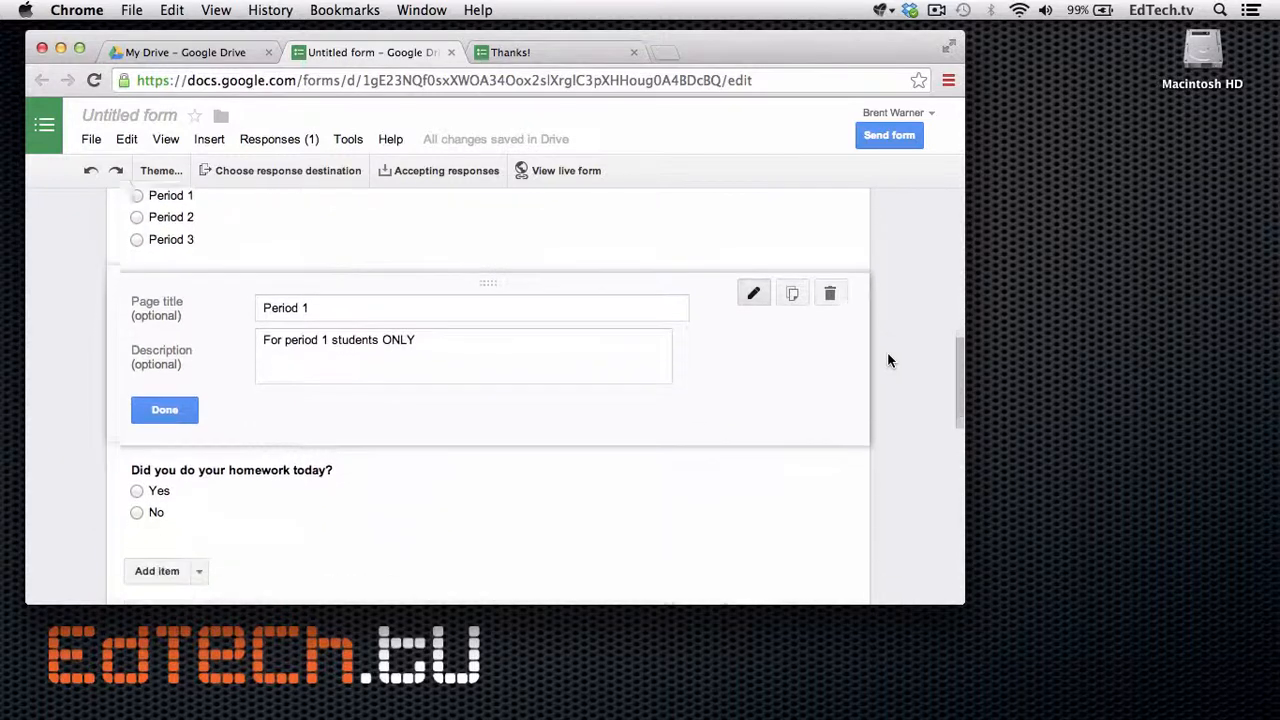
{"action": "scroll", "coordinate": [889, 358], "scroll_direction": "up", "scroll_amount": 2}
{"action": "scroll", "coordinate": [889, 360], "scroll_direction": "down", "scroll_amount": 5}
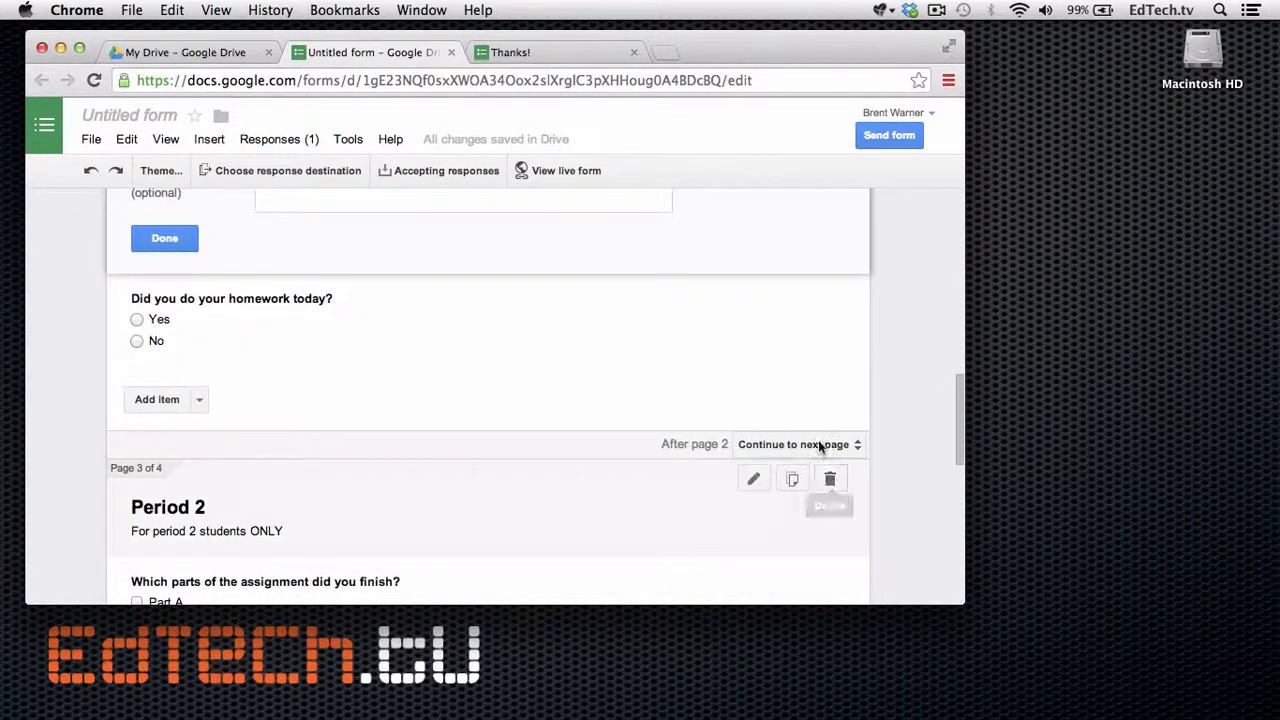
{"action": "scroll", "coordinate": [794, 351], "scroll_direction": "up", "scroll_amount": 3}
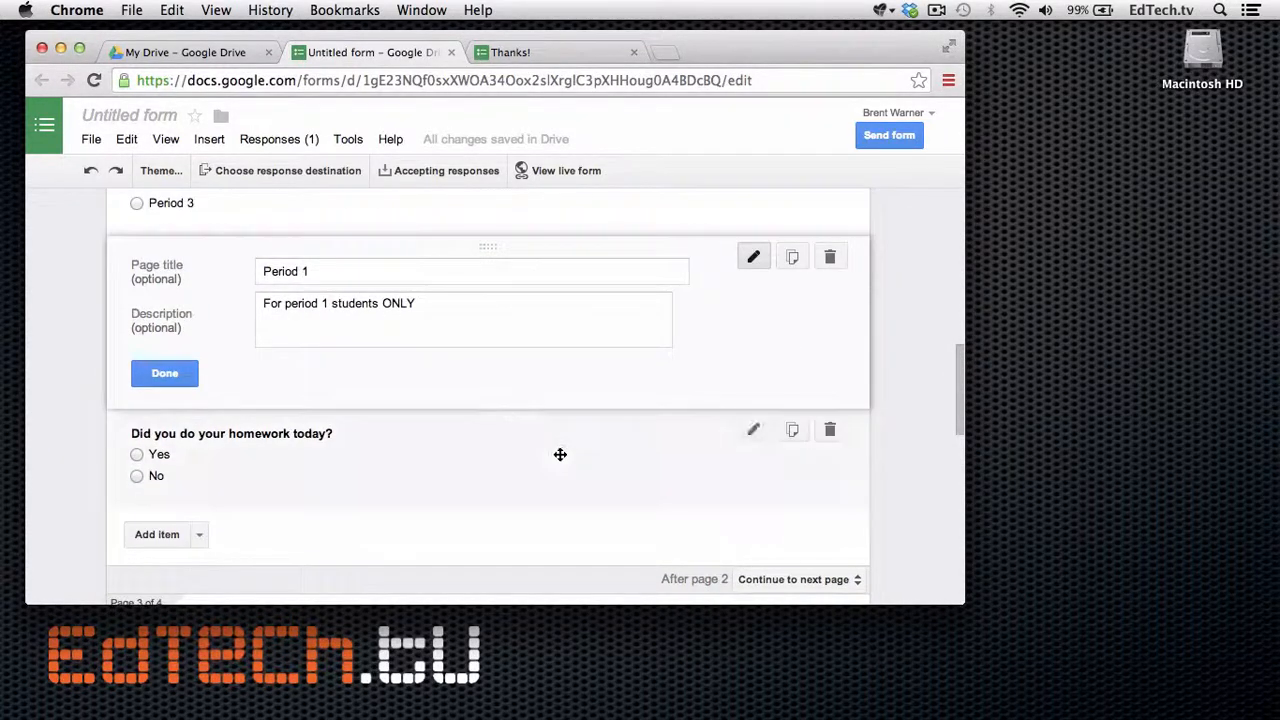
{"action": "scroll", "coordinate": [560, 455], "scroll_direction": "down", "scroll_amount": 8}
{"action": "scroll", "coordinate": [560, 455], "scroll_direction": "up", "scroll_amount": 6}
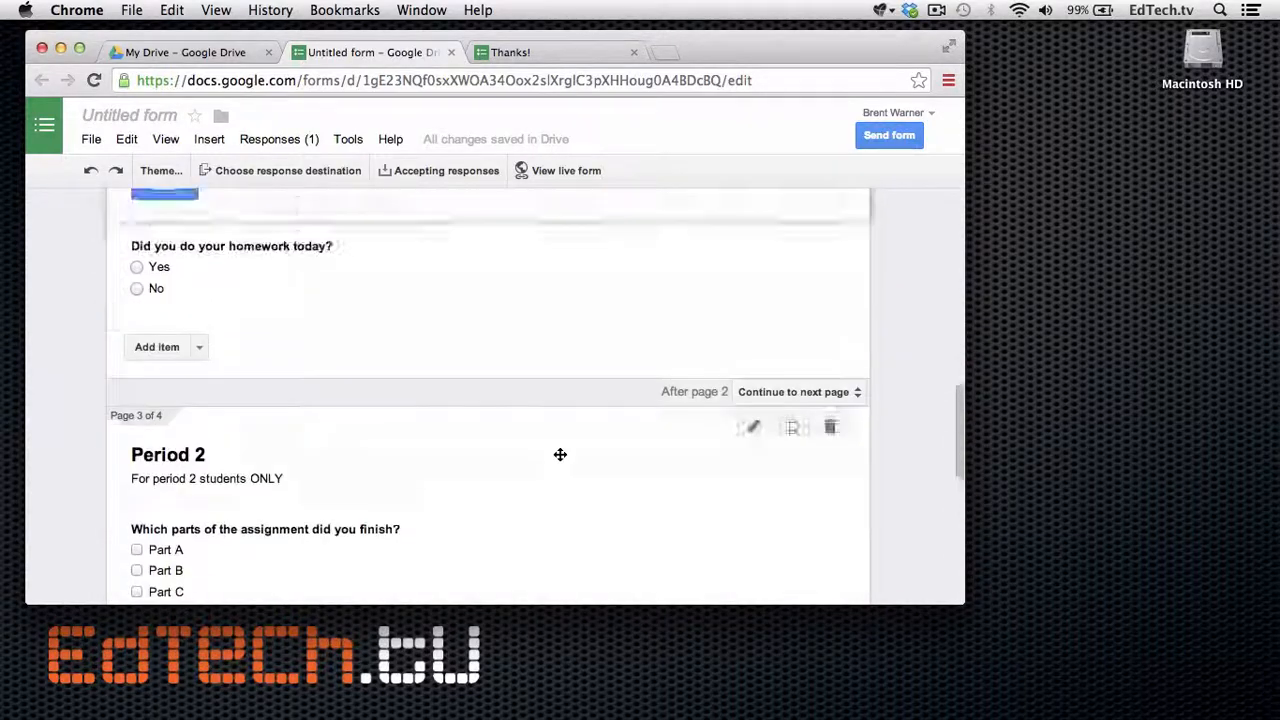
{"action": "scroll", "coordinate": [560, 453], "scroll_direction": "down", "scroll_amount": 2}
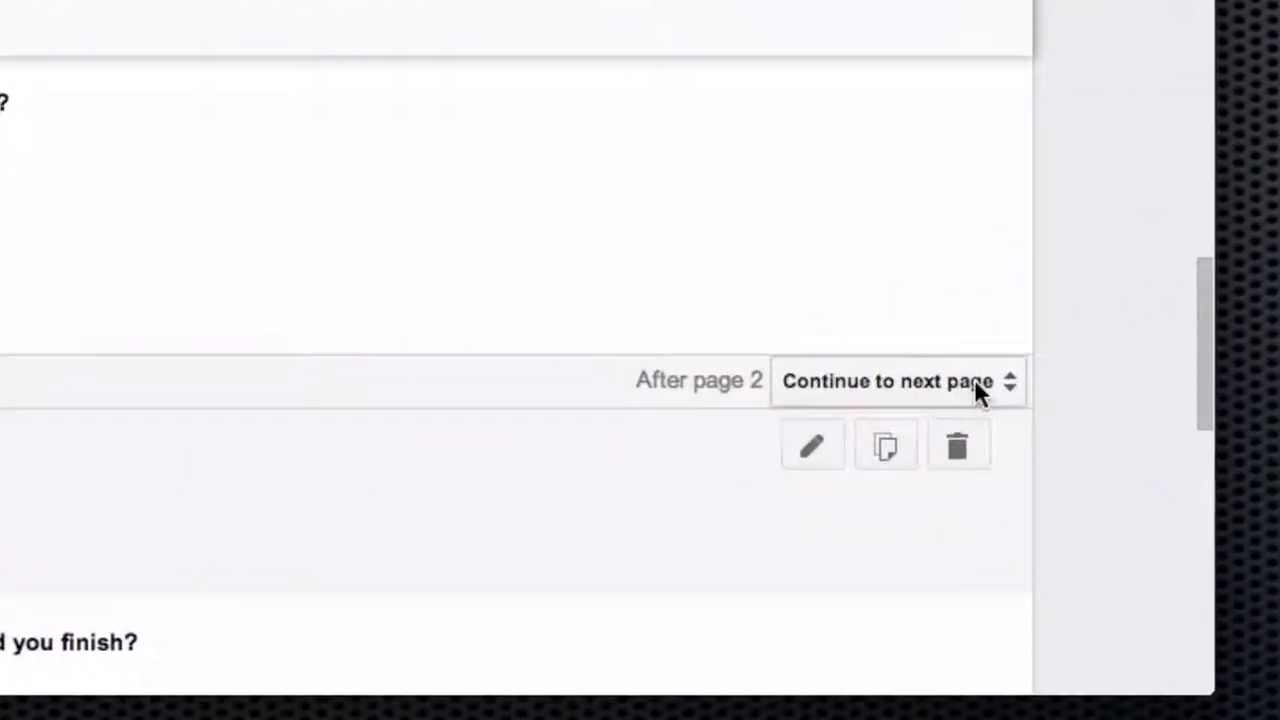
Set the Period 1 and Period 2 pages to go to Submit form afterwards.
{"action": "left_click", "coordinate": [985, 385]}
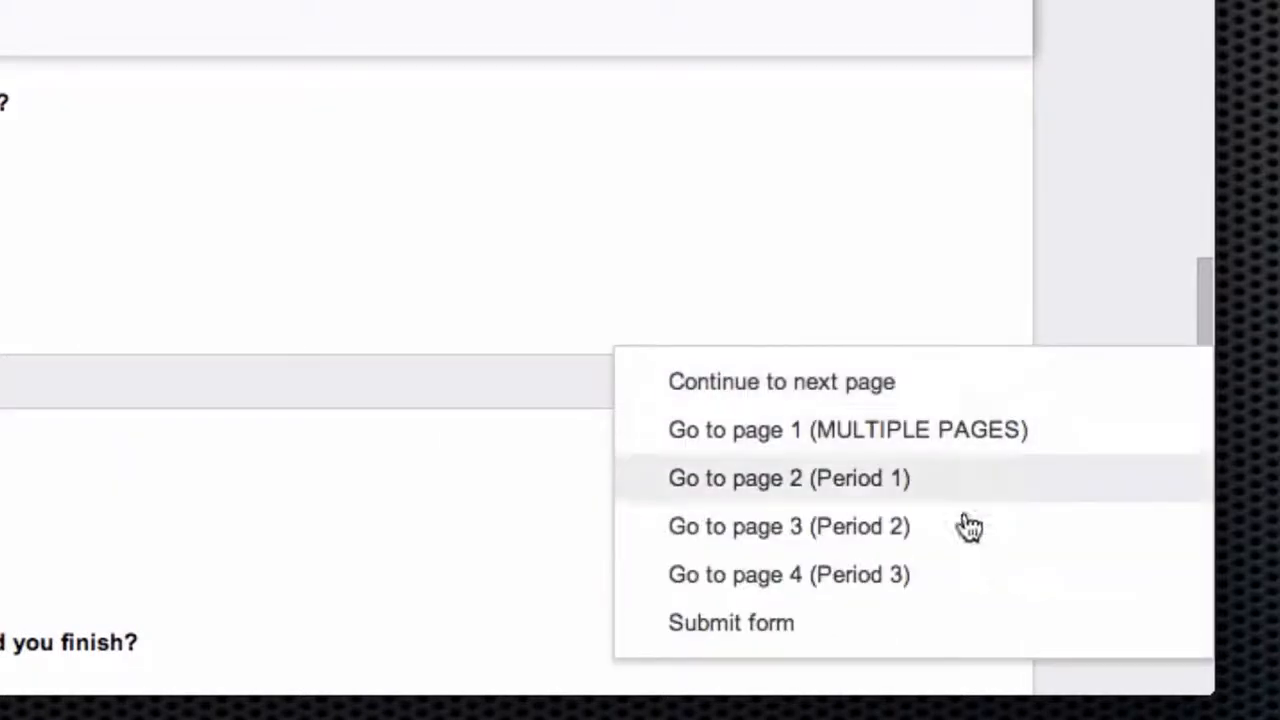
{"action": "left_click", "coordinate": [915, 622]}
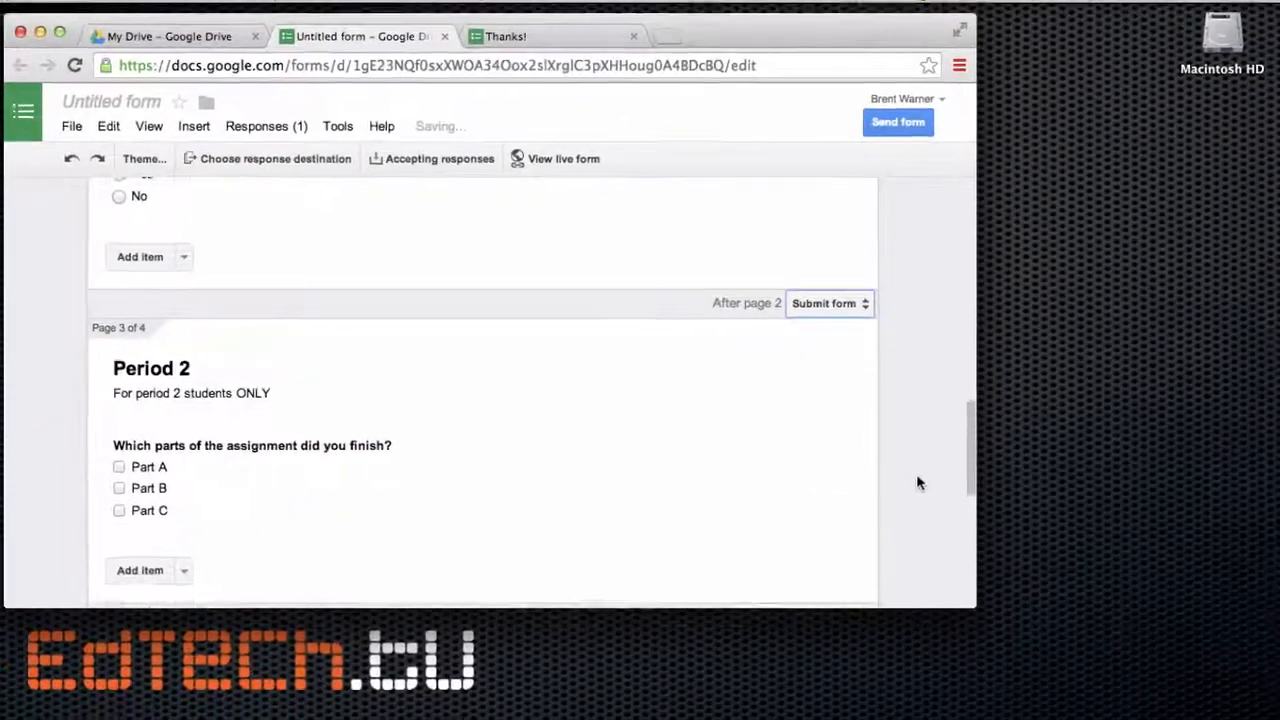
{"action": "scroll", "coordinate": [963, 478], "scroll_direction": "down", "scroll_amount": 3}
{"action": "left_click", "coordinate": [862, 458]}
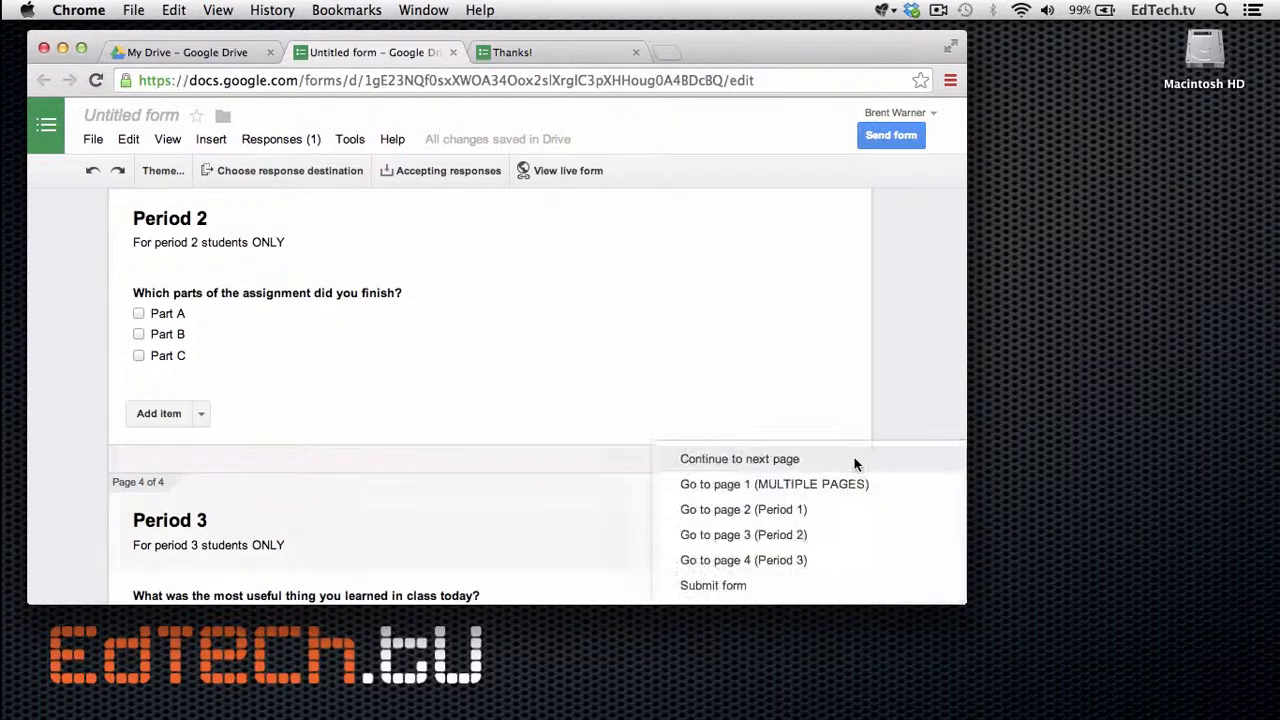
{"action": "left_click", "coordinate": [794, 590]}
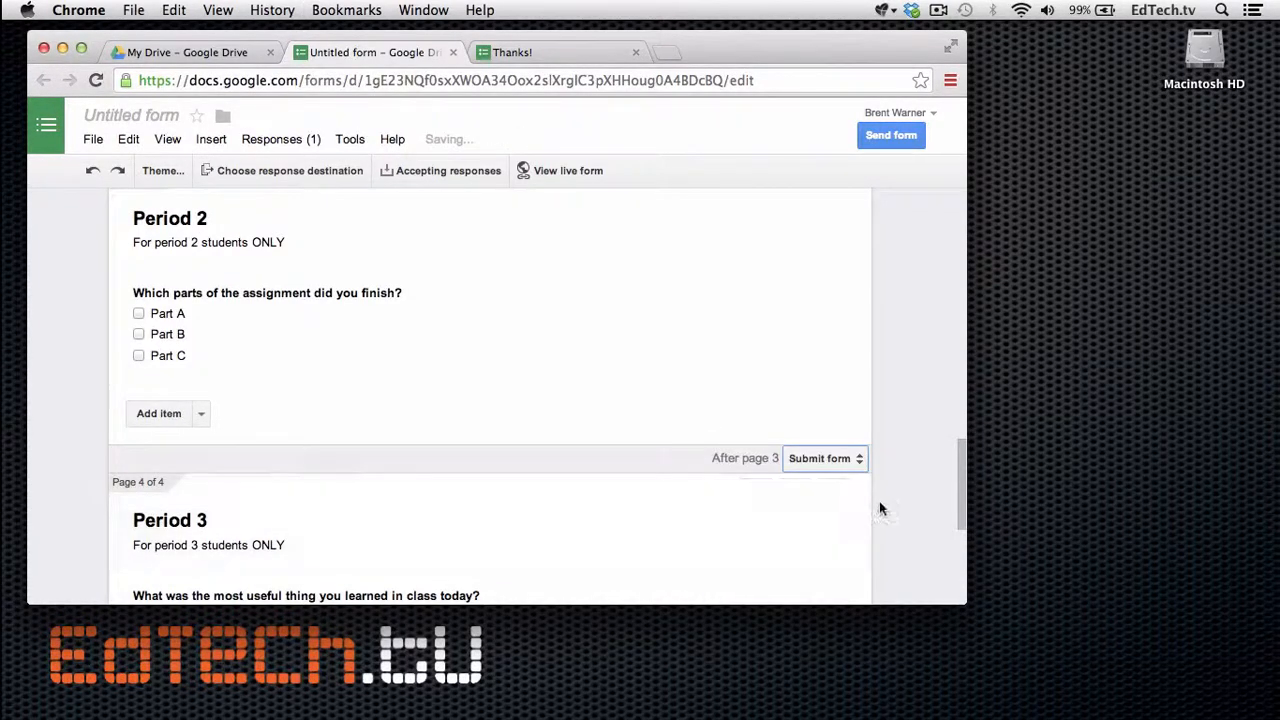
Scroll through the form to check every page's after-page navigation.
{"action": "scroll", "coordinate": [880, 505], "scroll_direction": "down", "scroll_amount": 5}
{"action": "scroll", "coordinate": [880, 508], "scroll_direction": "up", "scroll_amount": 10}
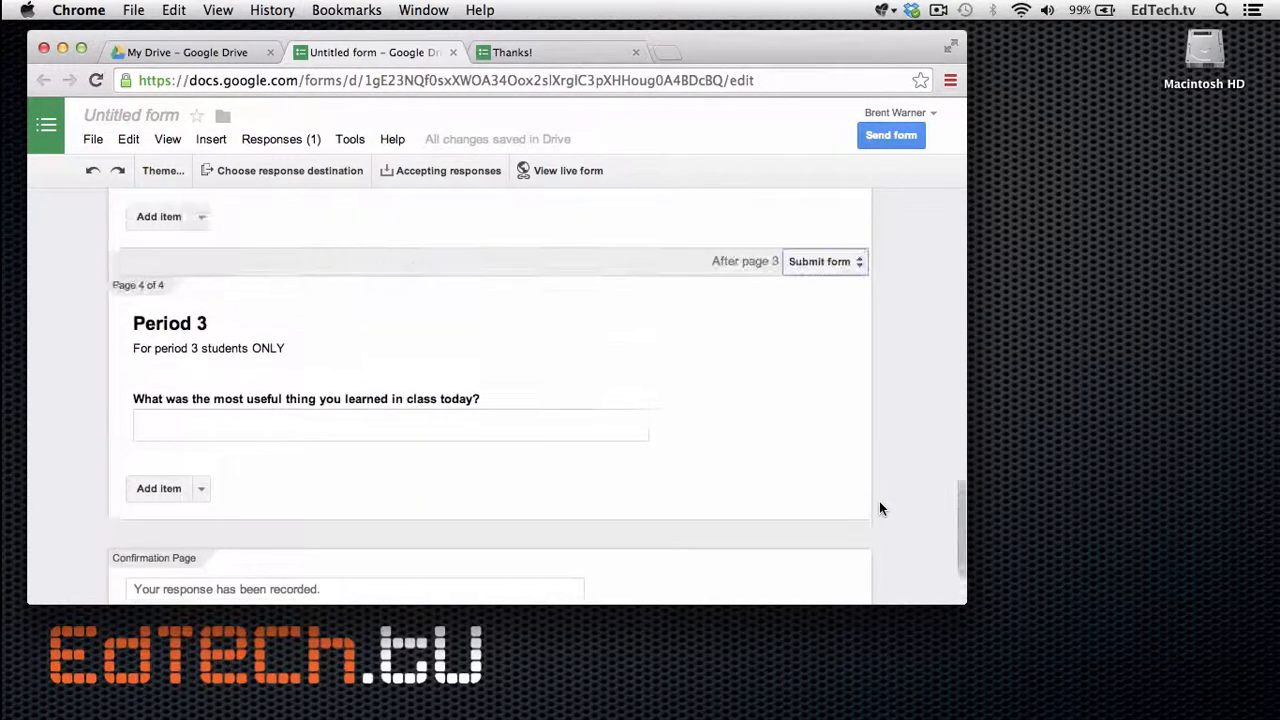
{"action": "scroll", "coordinate": [879, 509], "scroll_direction": "down", "scroll_amount": 8}
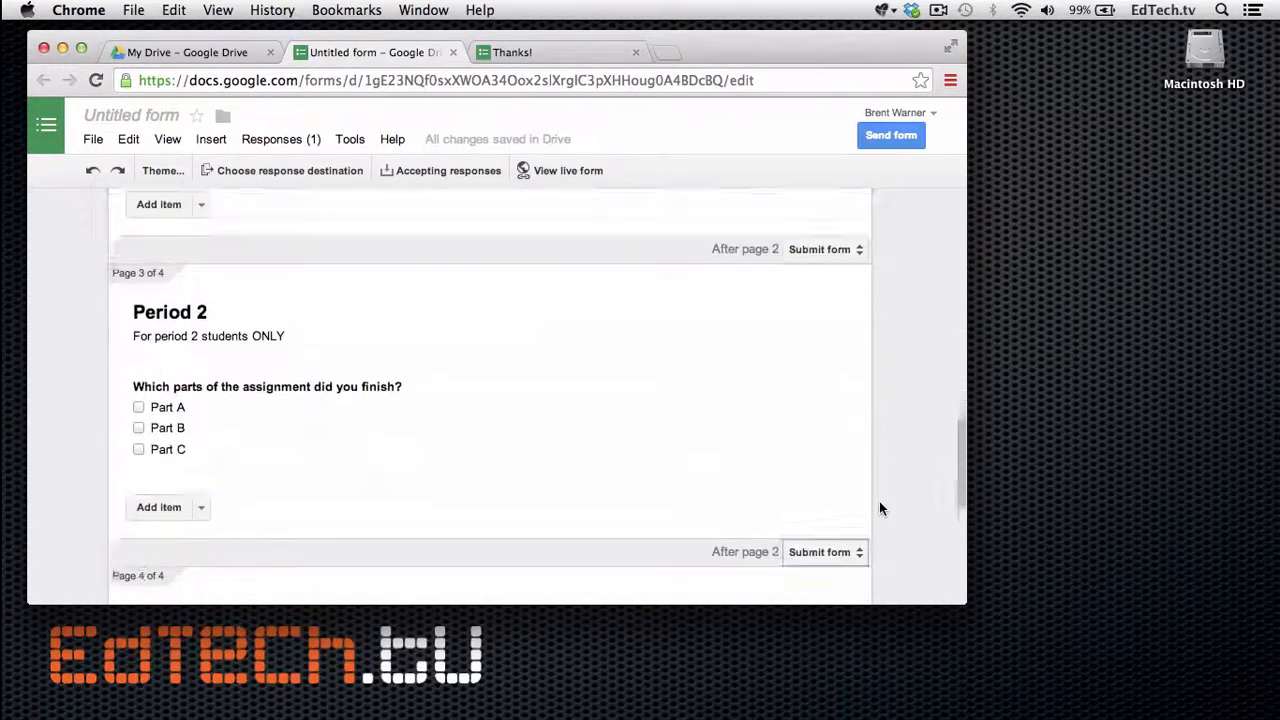
{"action": "scroll", "coordinate": [713, 363], "scroll_direction": "up", "scroll_amount": 1}
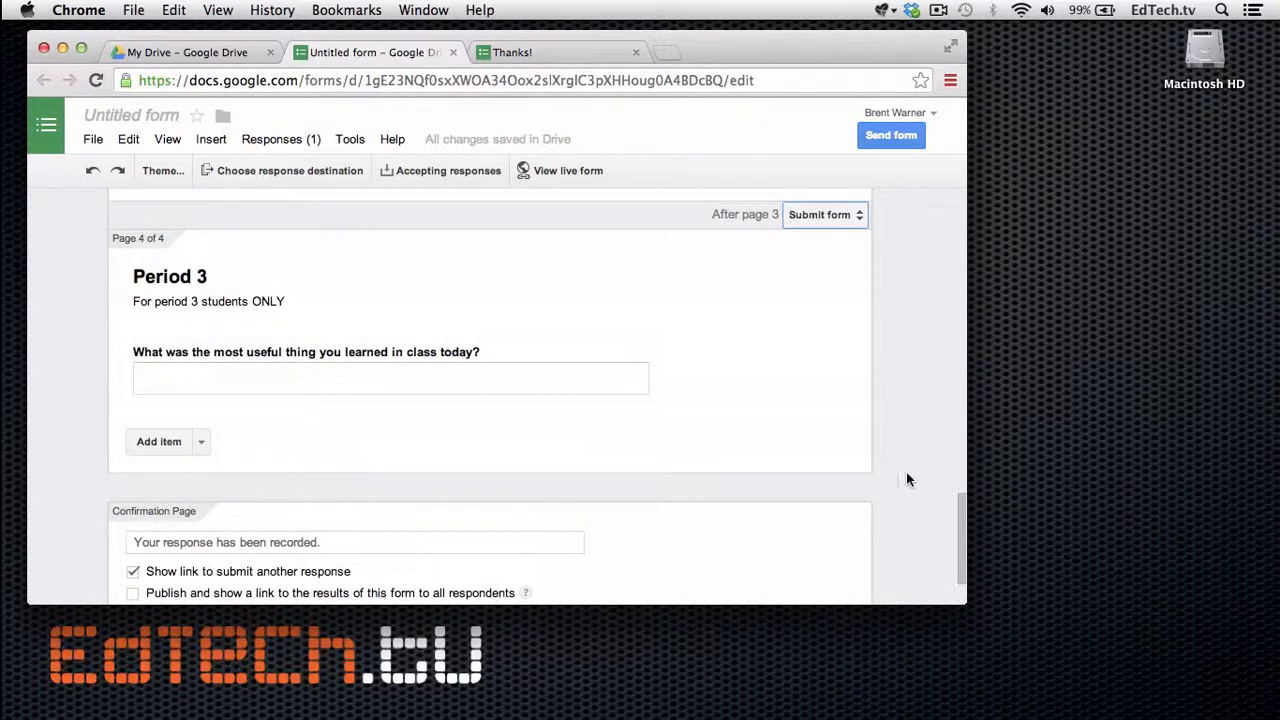
{"action": "scroll", "coordinate": [907, 479], "scroll_direction": "up", "scroll_amount": 7}
{"action": "scroll", "coordinate": [907, 477], "scroll_direction": "up", "scroll_amount": 10}
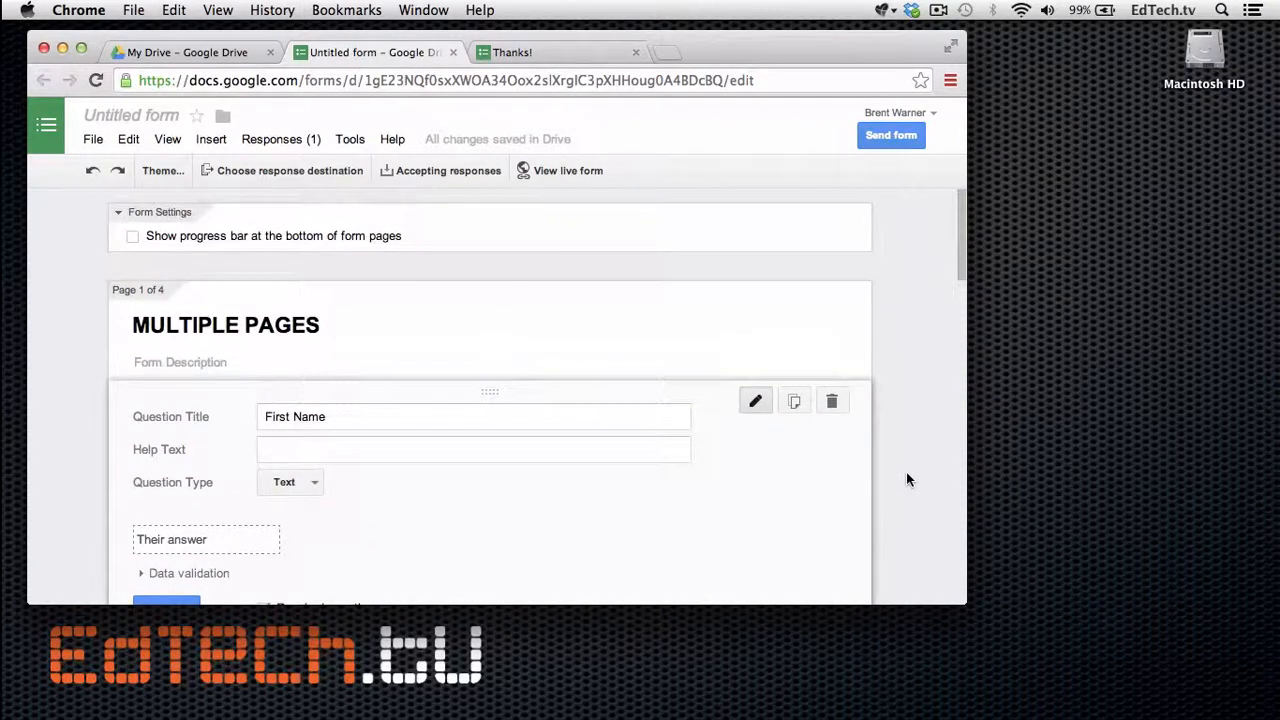
{"action": "scroll", "coordinate": [907, 479], "scroll_direction": "down", "scroll_amount": 1}
{"action": "scroll", "coordinate": [907, 479], "scroll_direction": "down", "scroll_amount": 4}
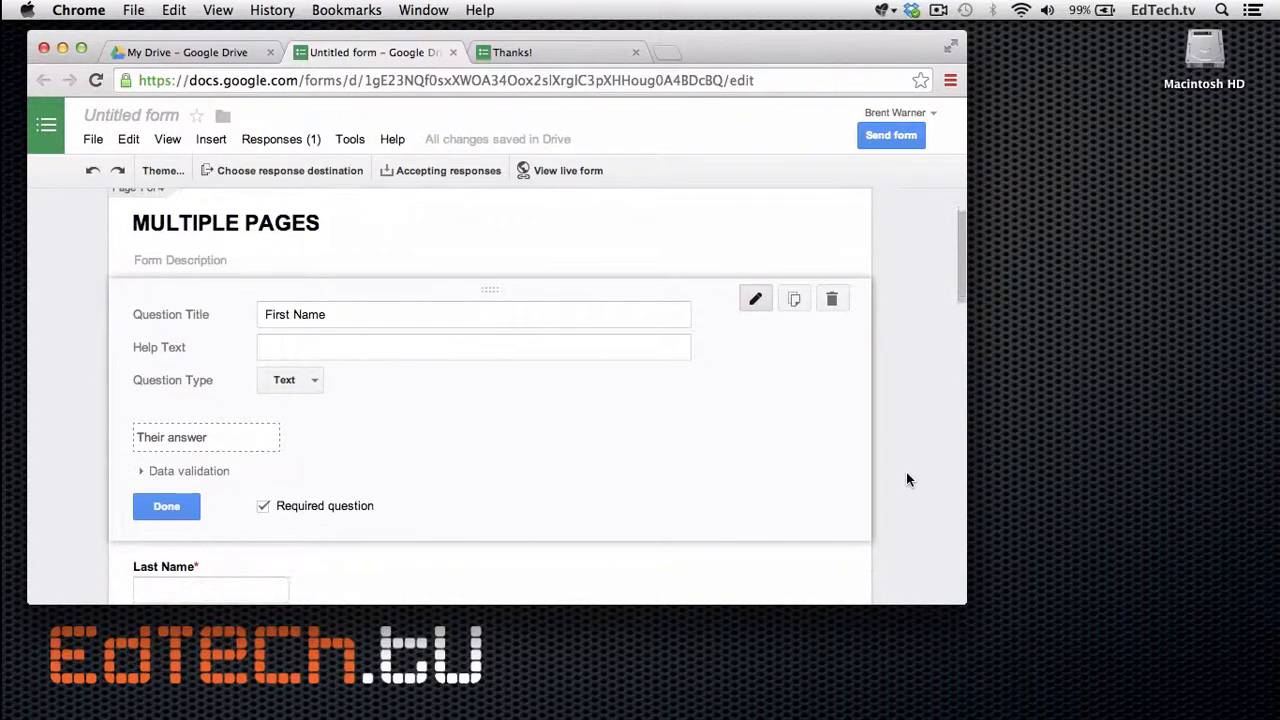
{"action": "scroll", "coordinate": [907, 479], "scroll_direction": "up", "scroll_amount": 2}
{"action": "scroll", "coordinate": [907, 479], "scroll_direction": "down", "scroll_amount": 2}
{"action": "scroll", "coordinate": [907, 479], "scroll_direction": "down", "scroll_amount": 5}
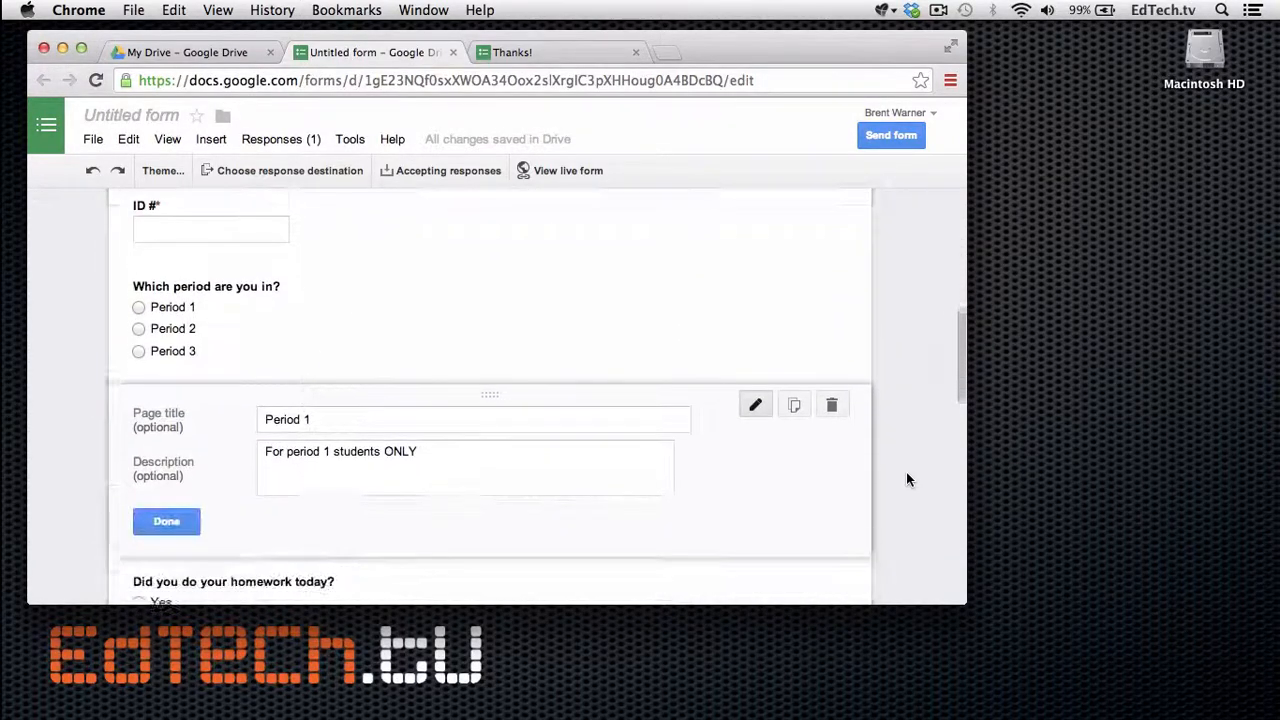
{"action": "scroll", "coordinate": [906, 475], "scroll_direction": "up", "scroll_amount": 1}
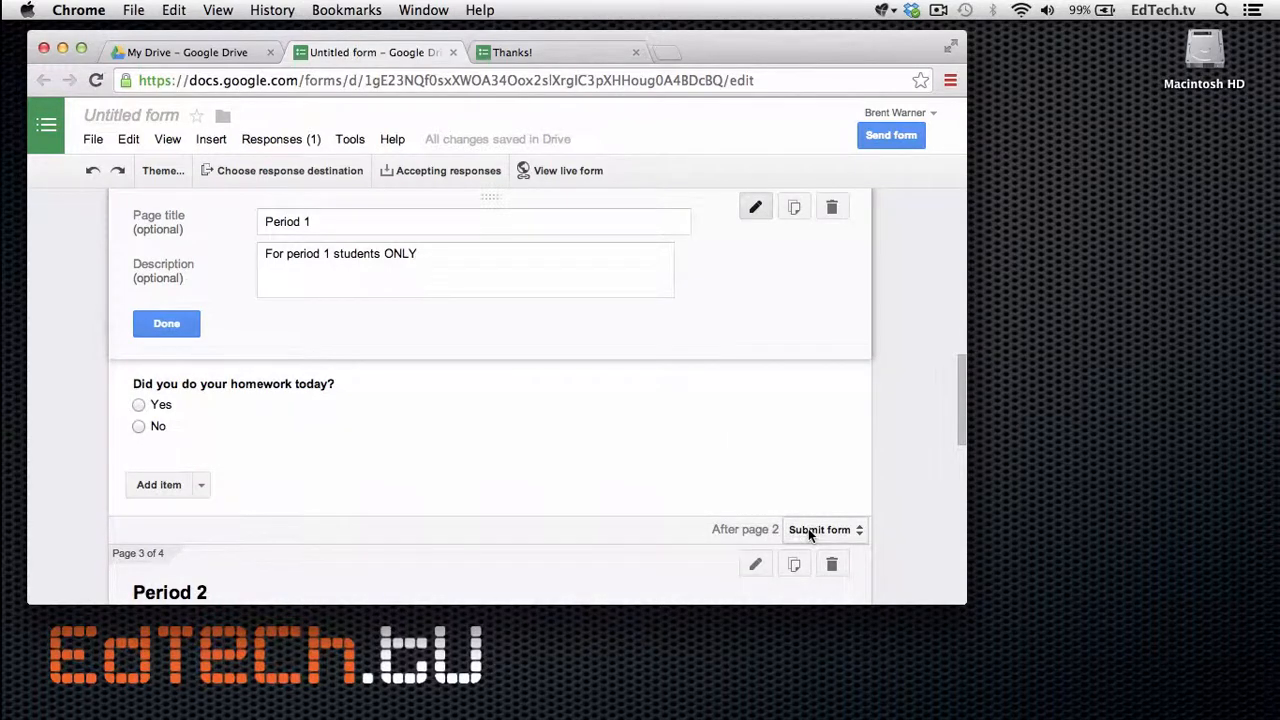
{"action": "scroll", "coordinate": [808, 528], "scroll_direction": "down", "scroll_amount": 4}
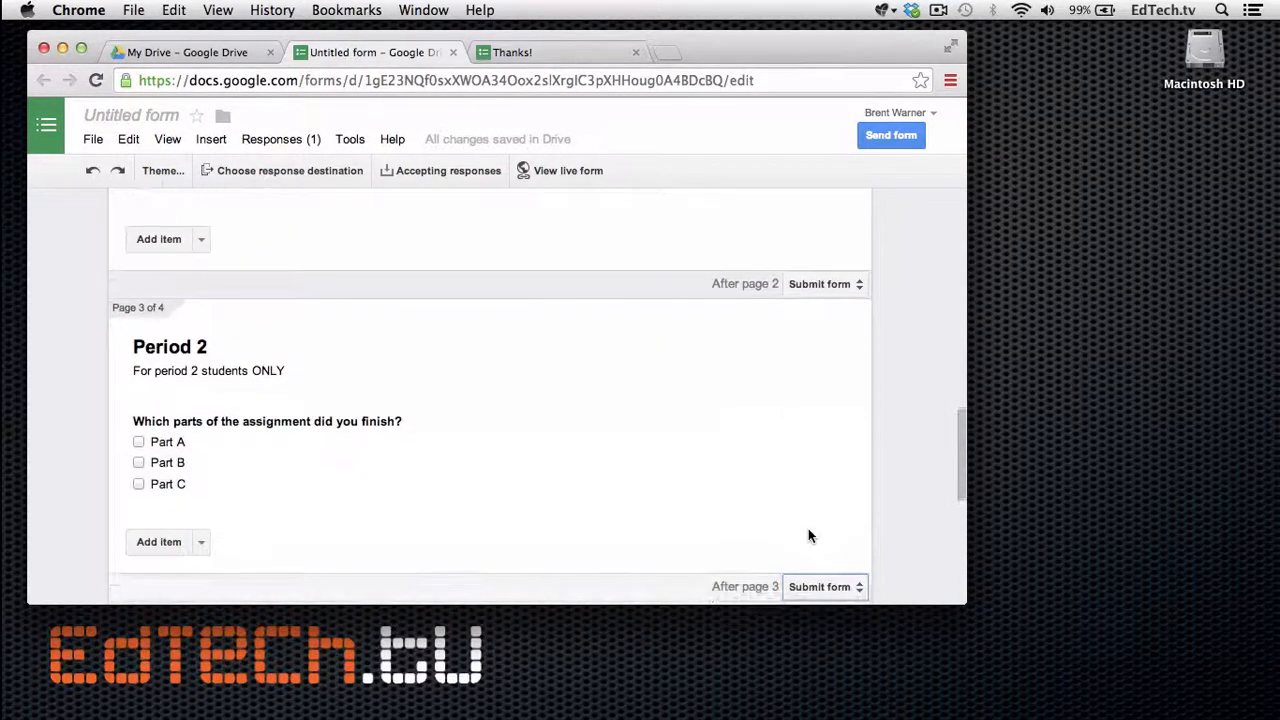
{"action": "scroll", "coordinate": [808, 530], "scroll_direction": "down", "scroll_amount": 5}
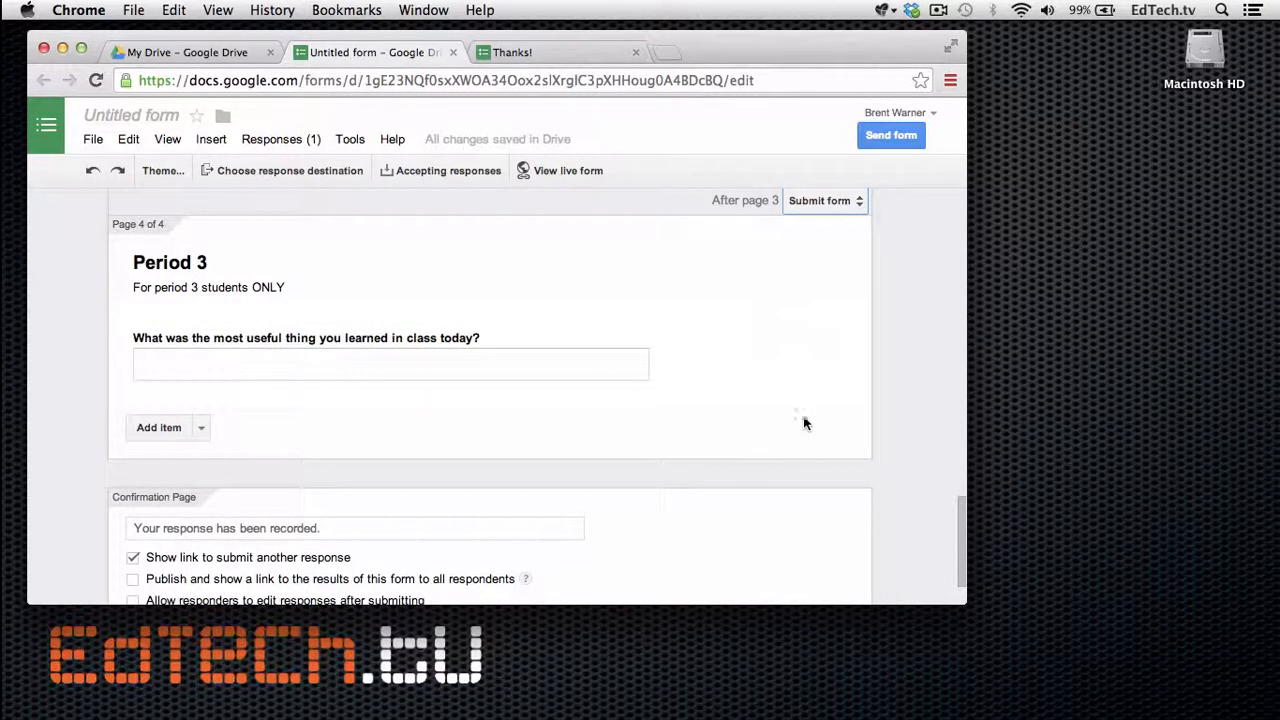
{"action": "scroll", "coordinate": [798, 433], "scroll_direction": "up", "scroll_amount": 10}
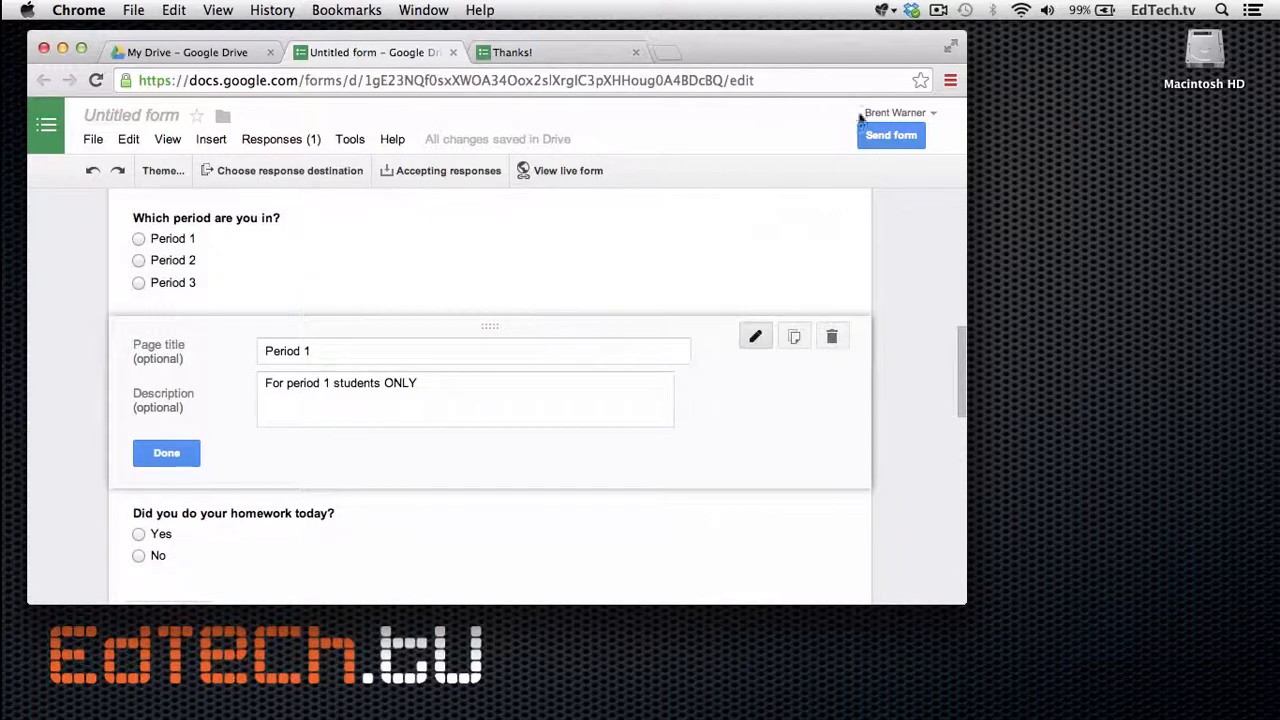
Copy the share link from Send form and load it in a new browser tab.
{"action": "left_click", "coordinate": [884, 138]}
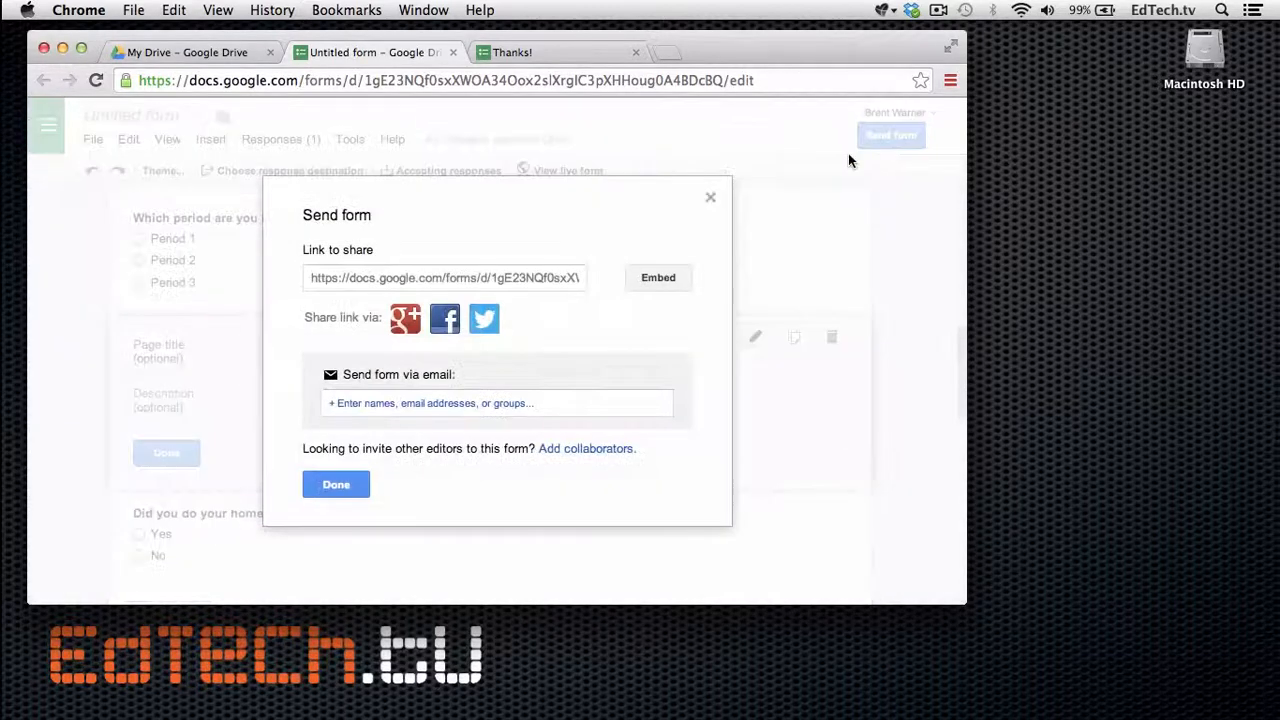
{"action": "left_click", "coordinate": [553, 278]}
{"action": "key", "text": "super+c"}
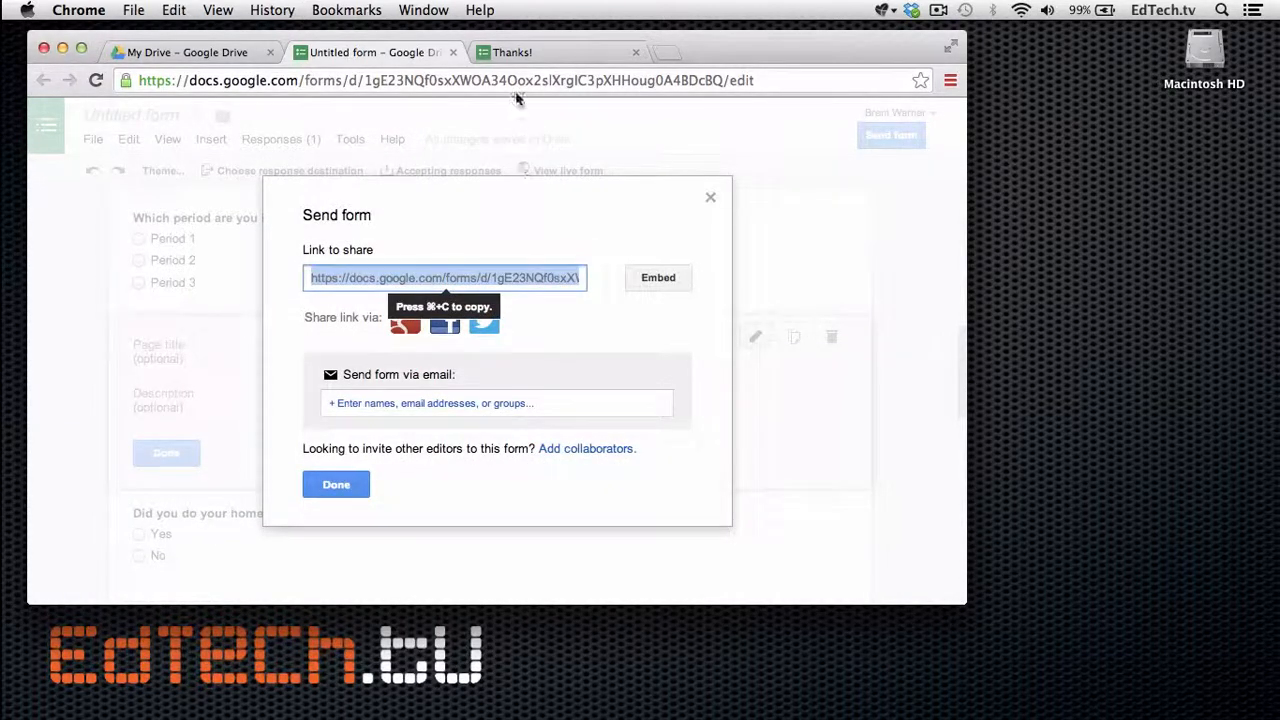
{"action": "left_click", "coordinate": [666, 52]}
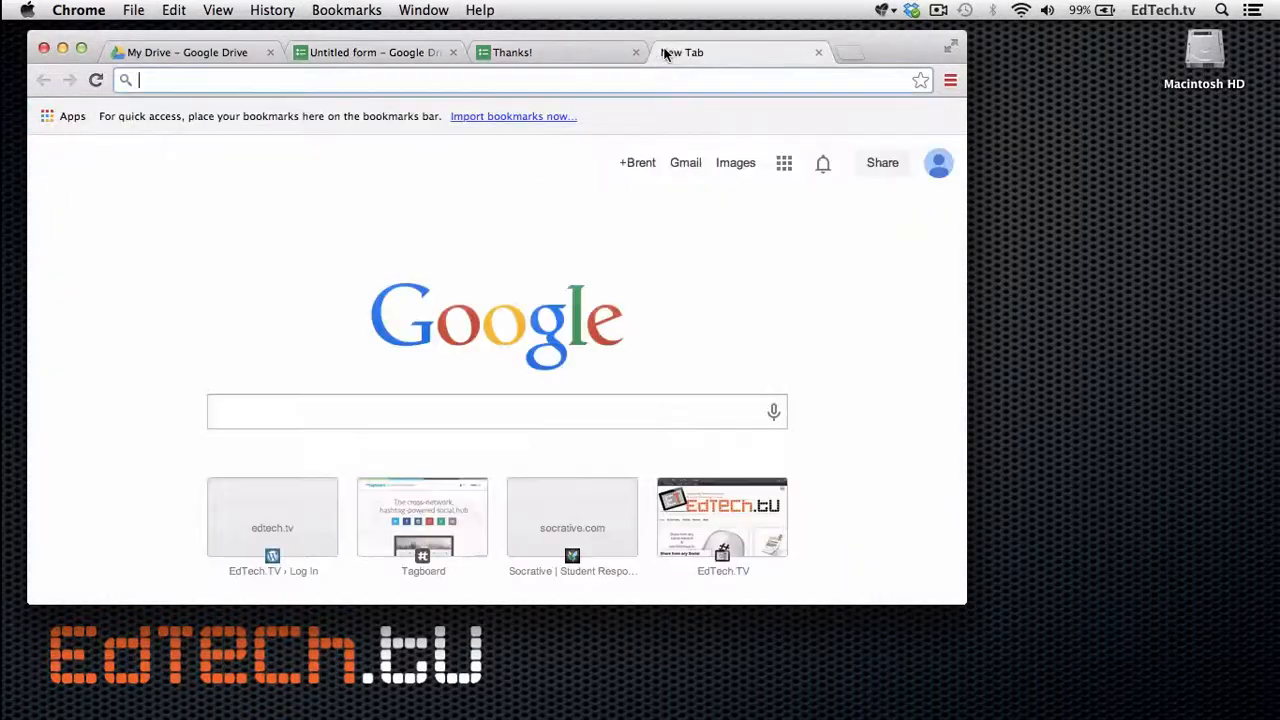
{"action": "key", "text": "super+v"}
{"action": "key", "text": "Return"}
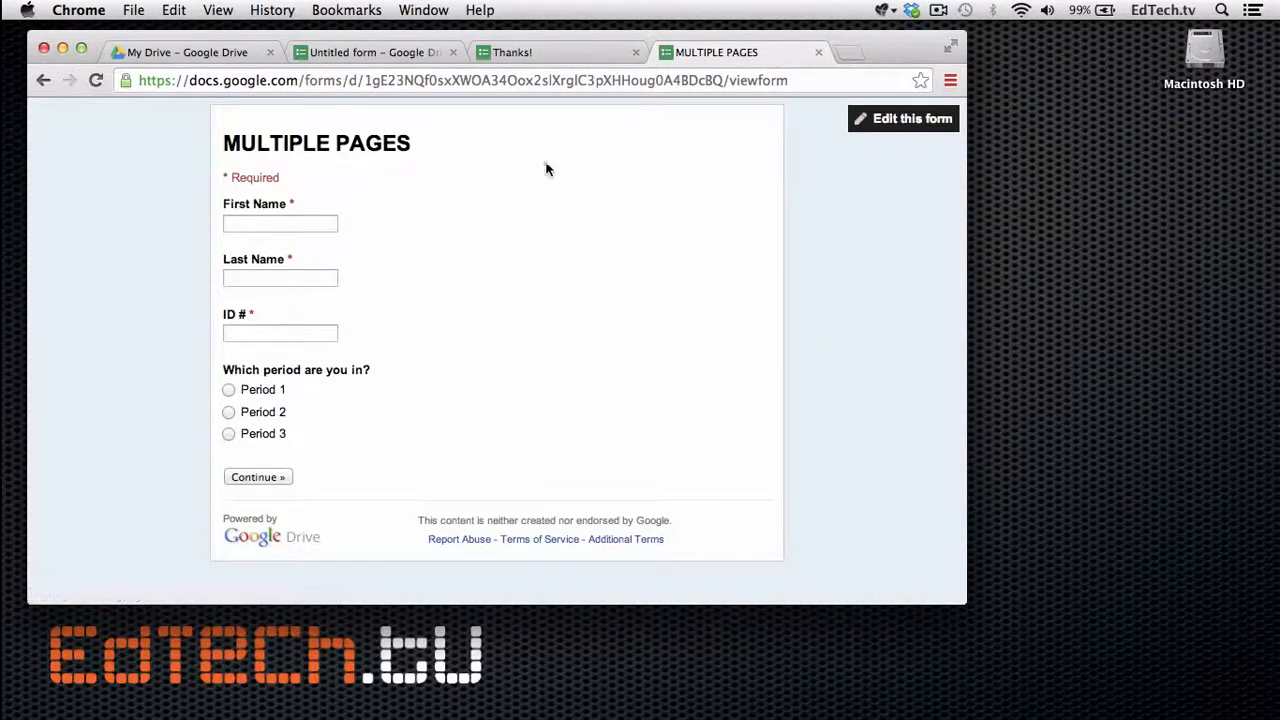
Fill in the respondent's first name, last name and ID number.
{"action": "left_click", "coordinate": [286, 225]}
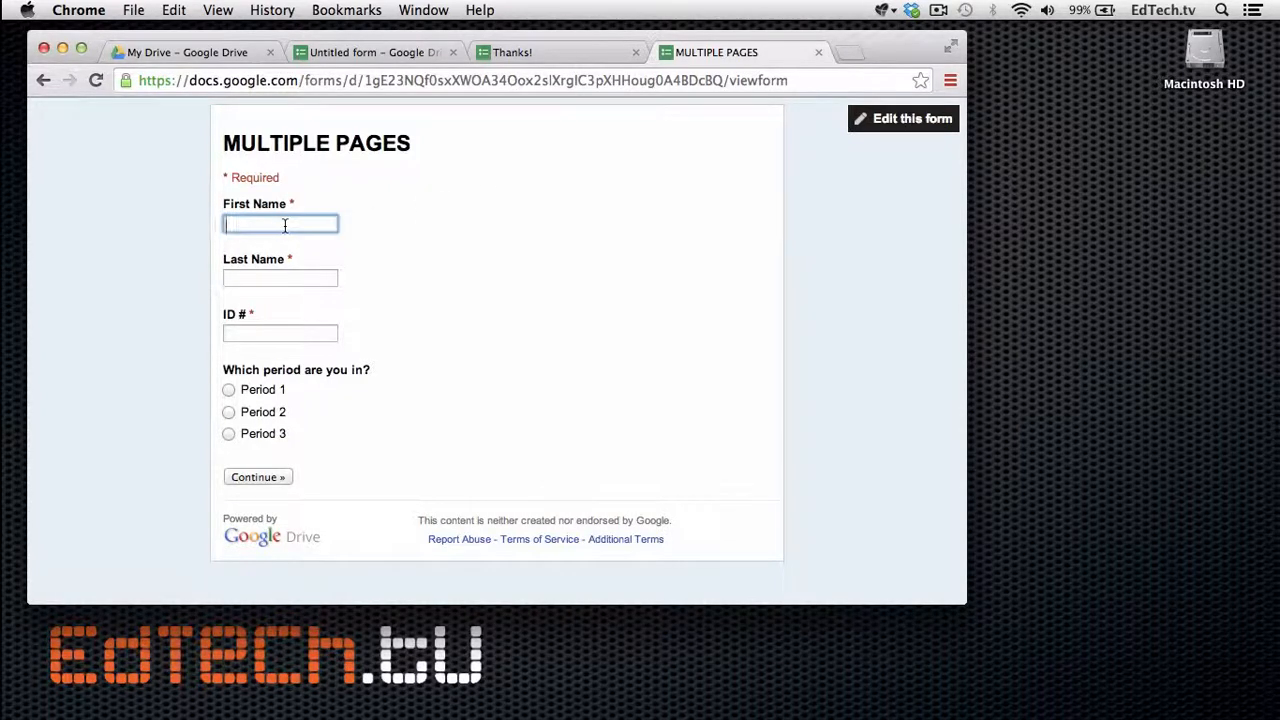
{"action": "key", "text": "Tab"}
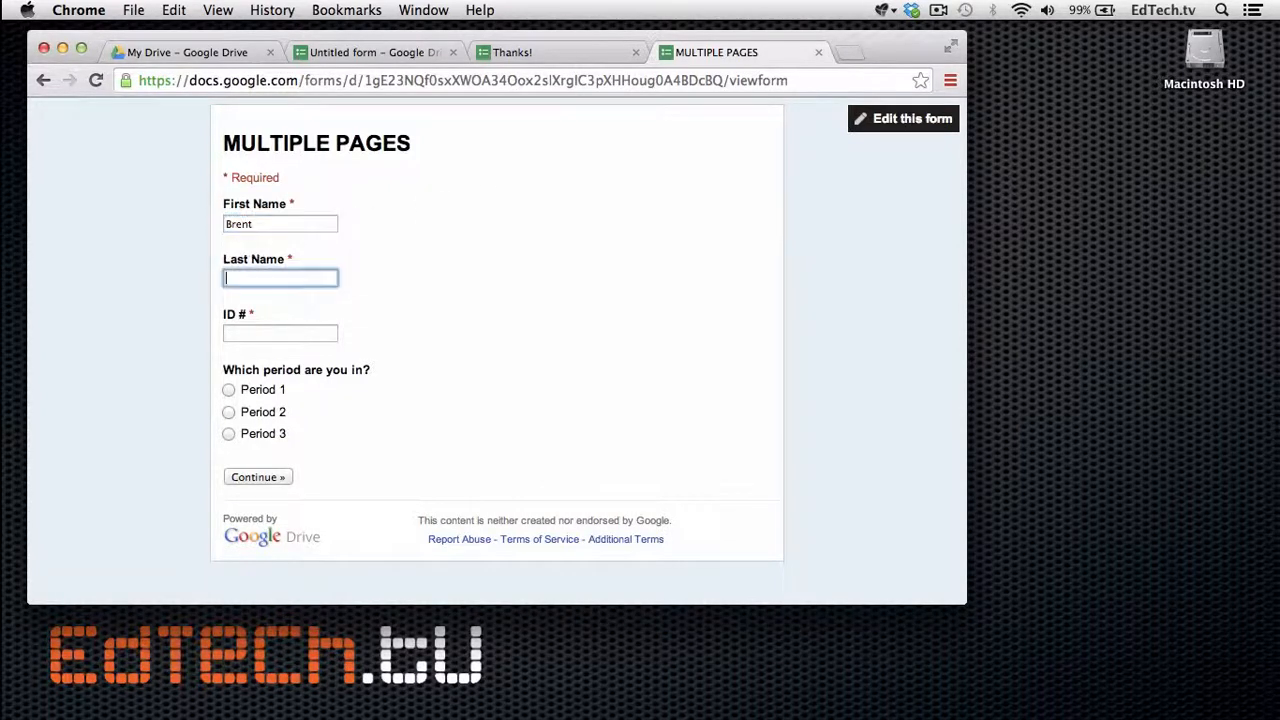
{"action": "key", "text": "Tab"}
{"action": "type", "text": "123"}
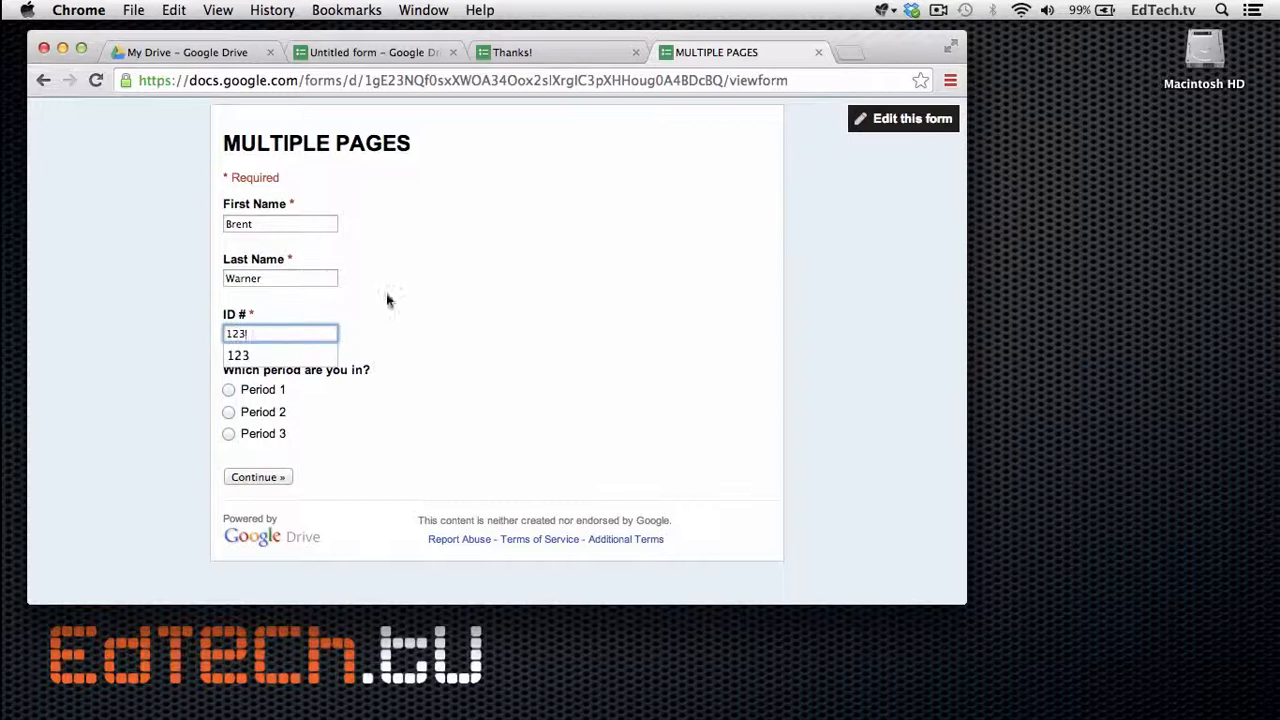
{"action": "left_click", "coordinate": [401, 379]}
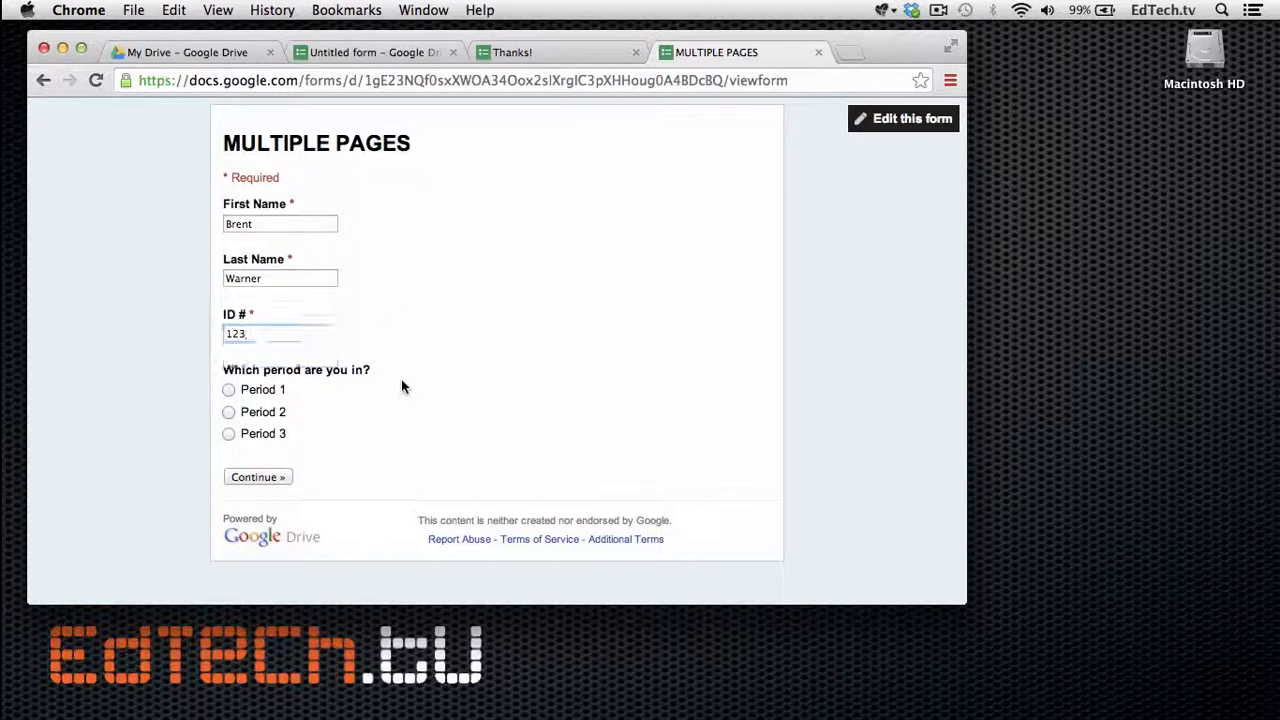
Test the Period 1 and Period 2 branches, answering each page, then go back to page one.
{"action": "left_click", "coordinate": [228, 390]}
{"action": "left_click", "coordinate": [257, 476]}
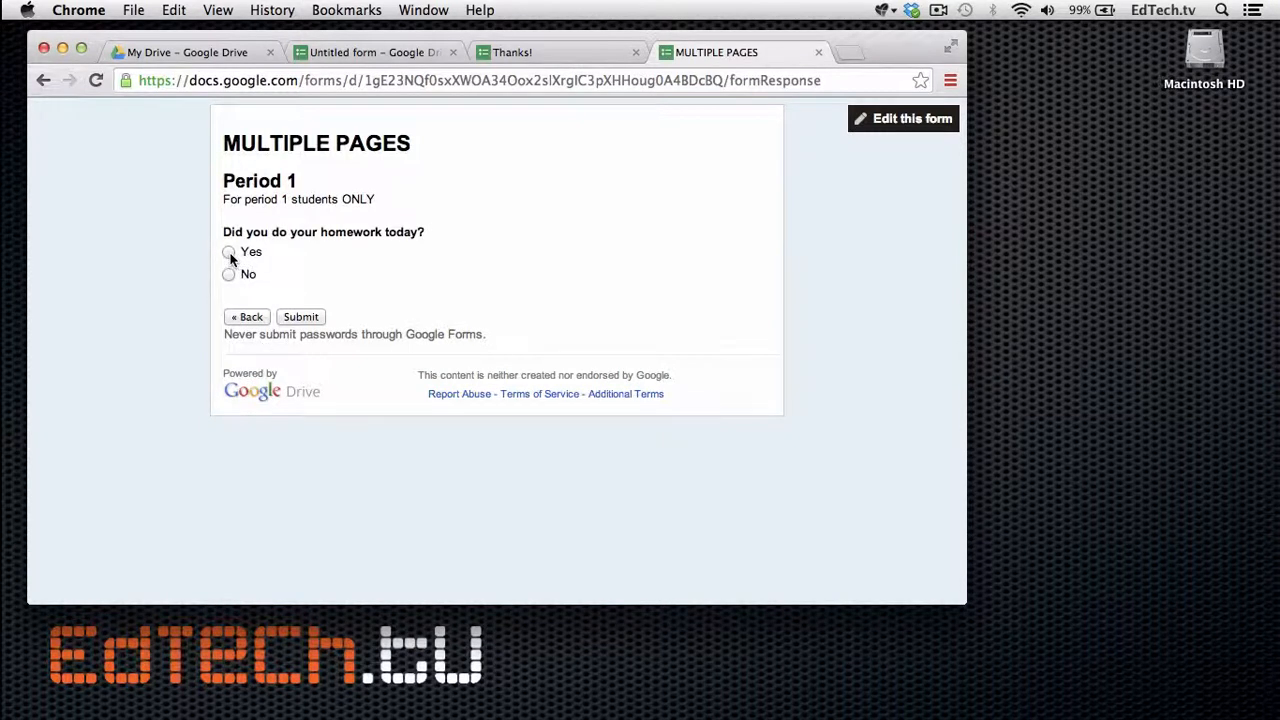
{"action": "left_click", "coordinate": [229, 254]}
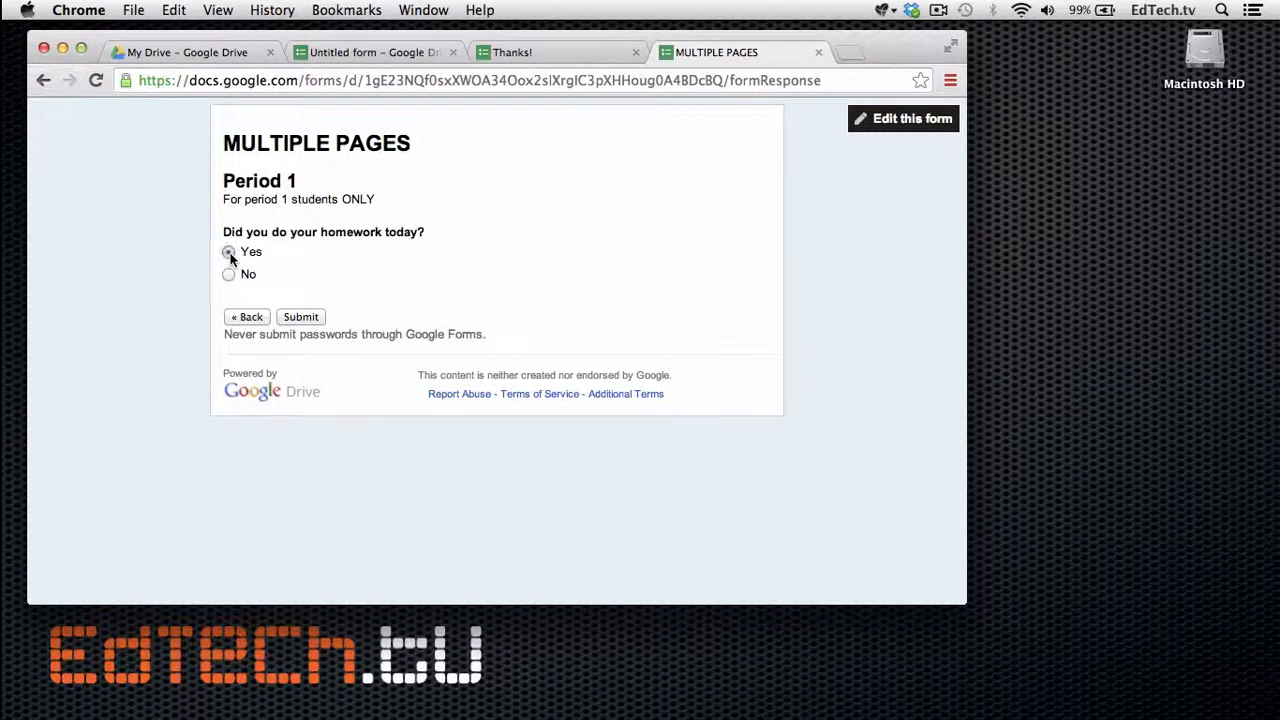
{"action": "left_click", "coordinate": [258, 318]}
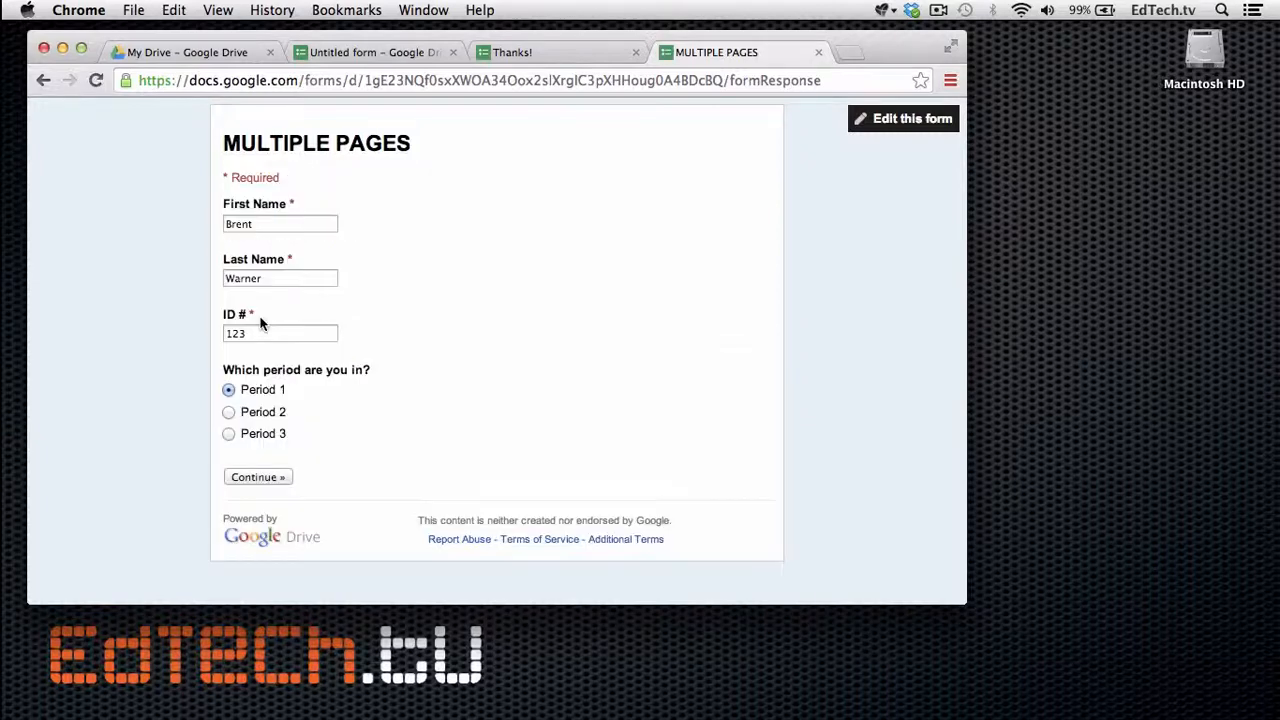
{"action": "left_click", "coordinate": [229, 412]}
{"action": "left_click", "coordinate": [257, 477]}
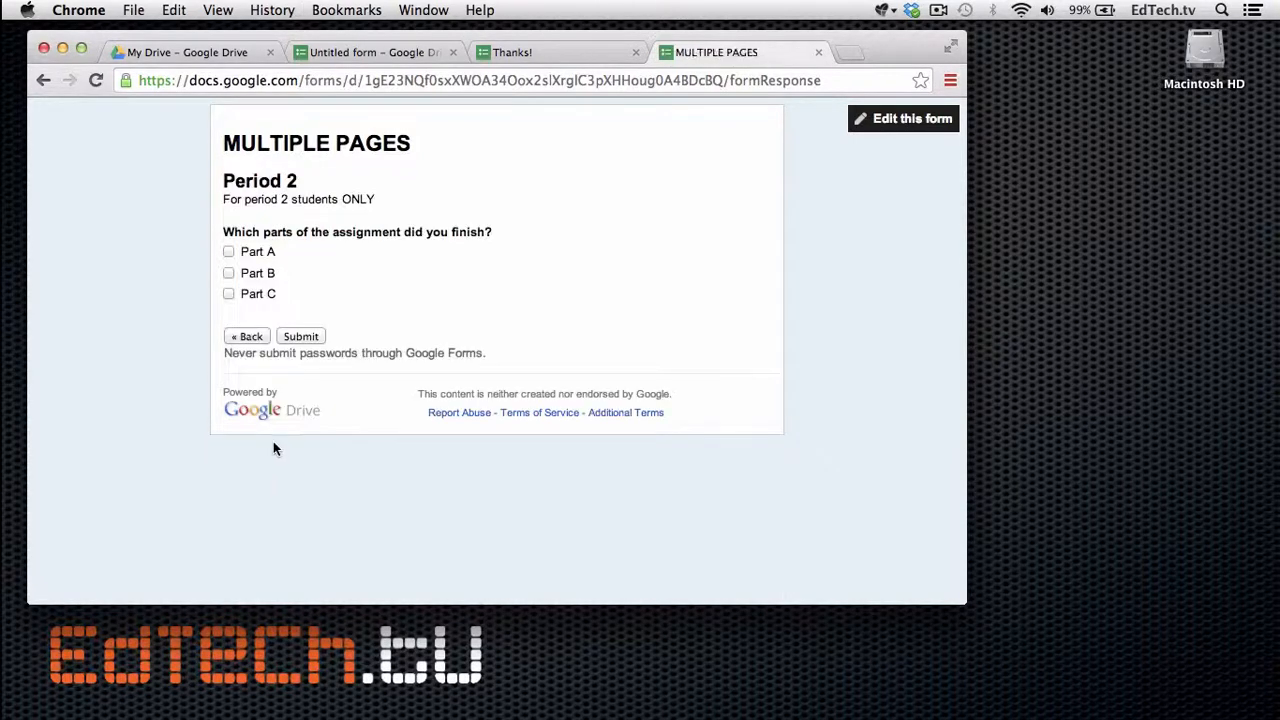
{"action": "left_click", "coordinate": [229, 251]}
{"action": "left_click", "coordinate": [230, 297]}
{"action": "left_click", "coordinate": [242, 340]}
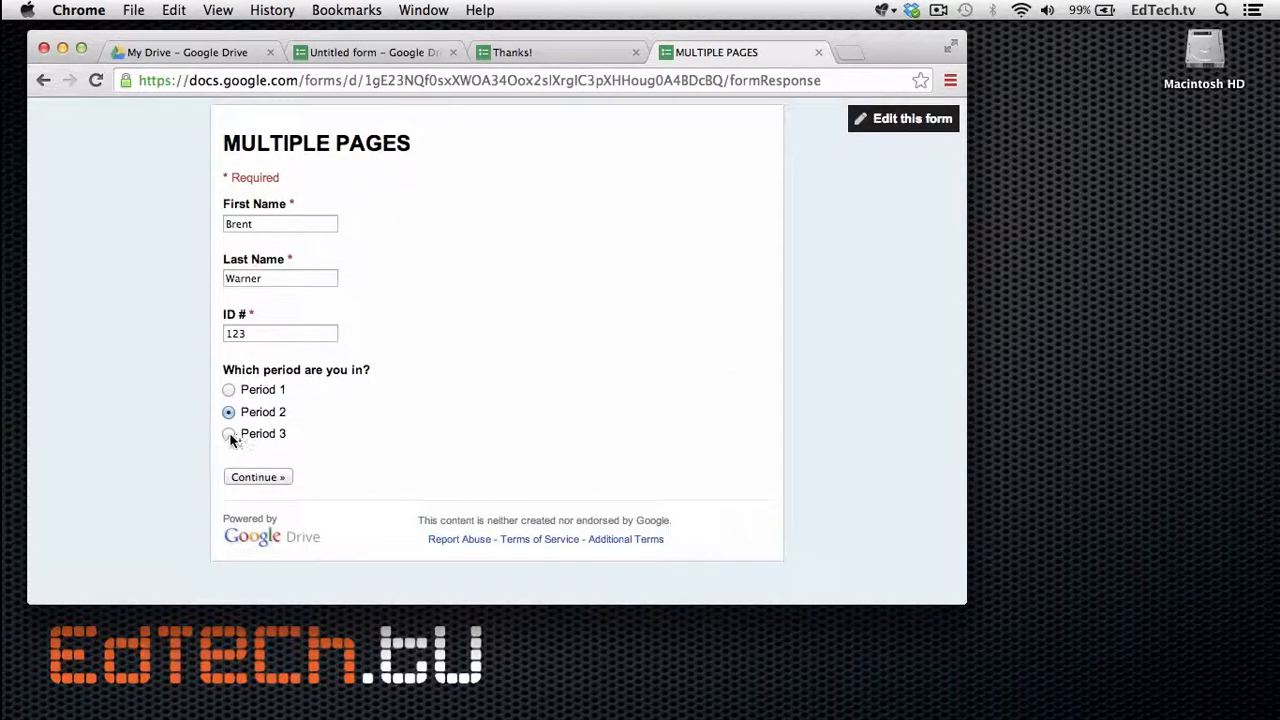
Choose Period 3, answer 'Everything was amazing!', and submit the response.
{"action": "left_click", "coordinate": [229, 434]}
{"action": "left_click", "coordinate": [258, 477]}
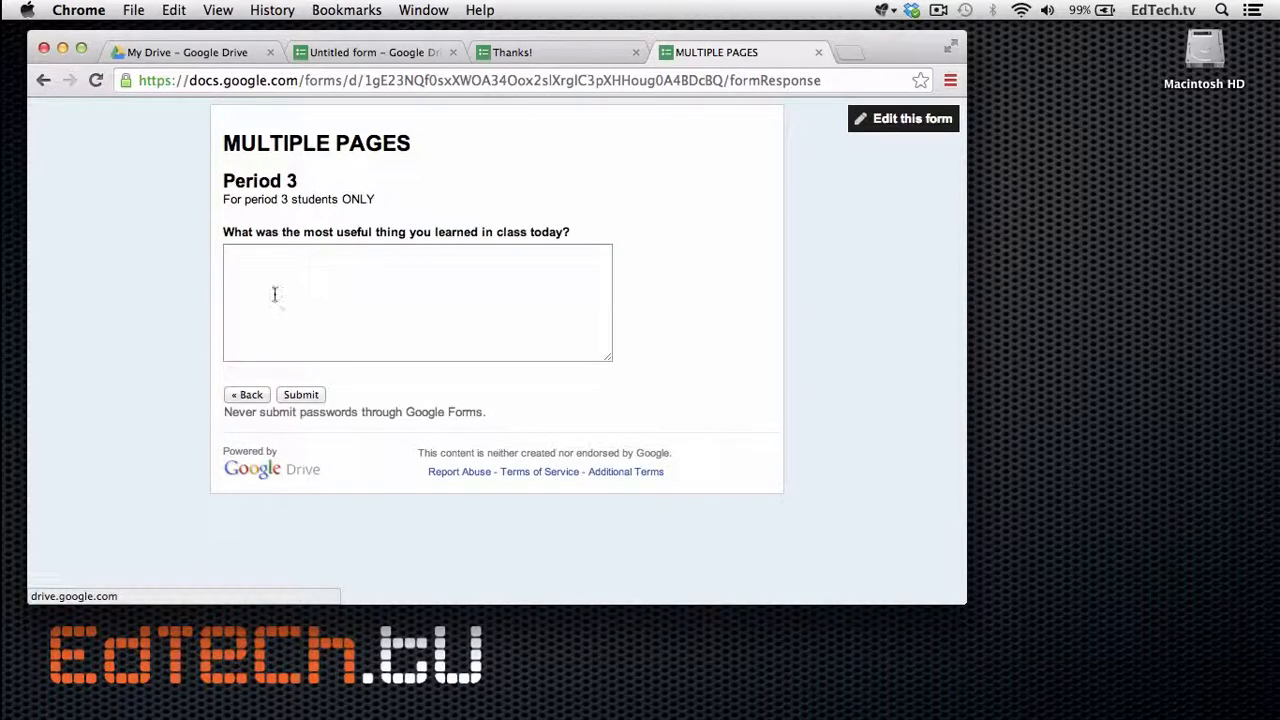
{"action": "left_click", "coordinate": [272, 291]}
{"action": "type", "text": "E"}
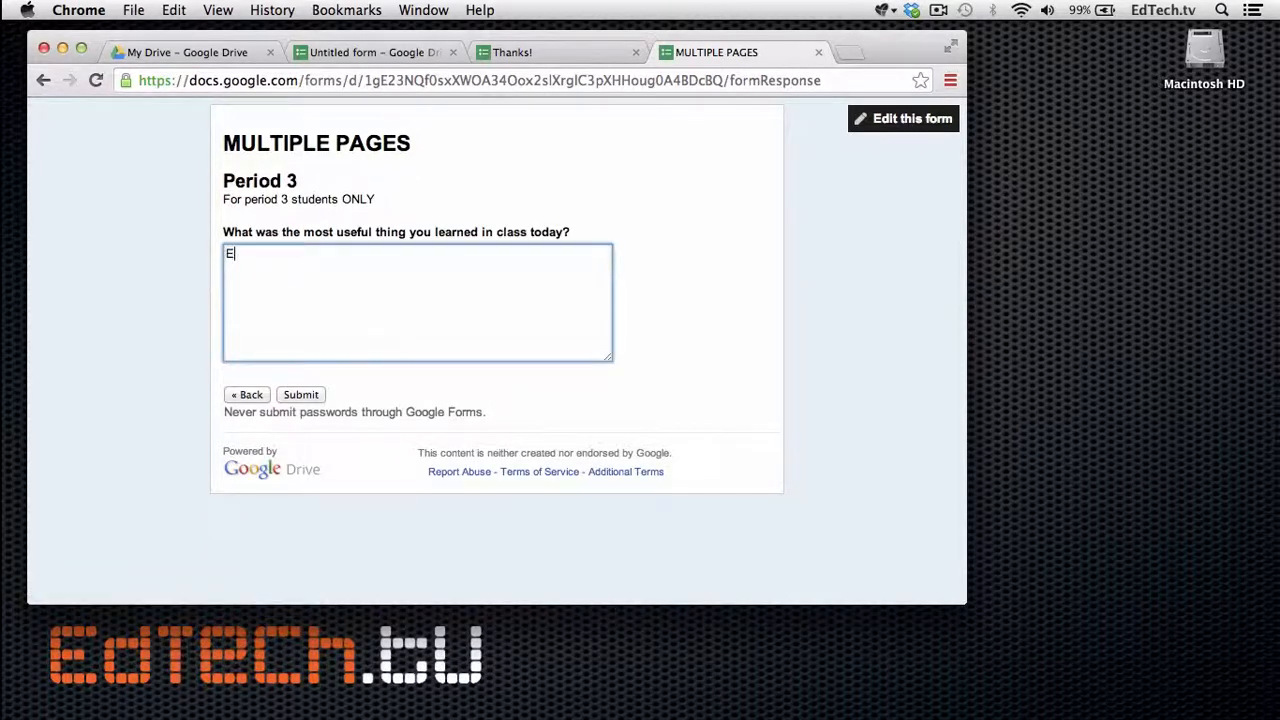
{"action": "type", "text": "verything was amazing!"}
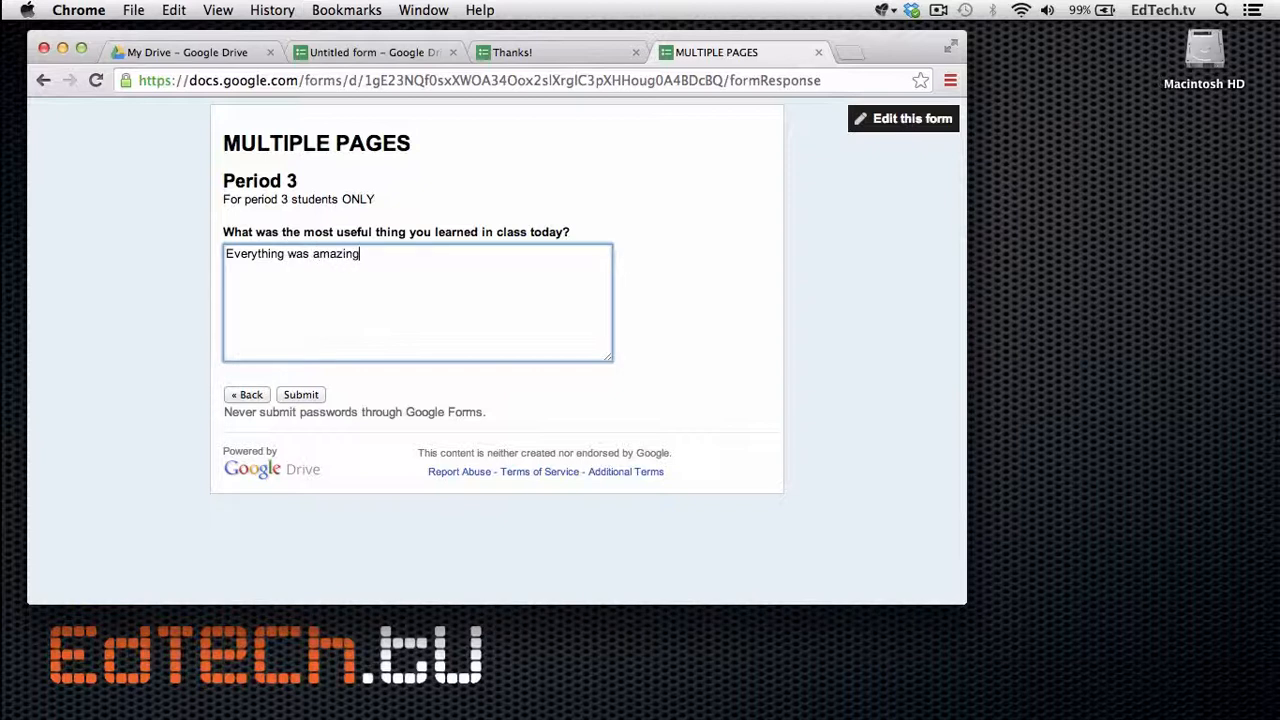
{"action": "left_click", "coordinate": [311, 399]}
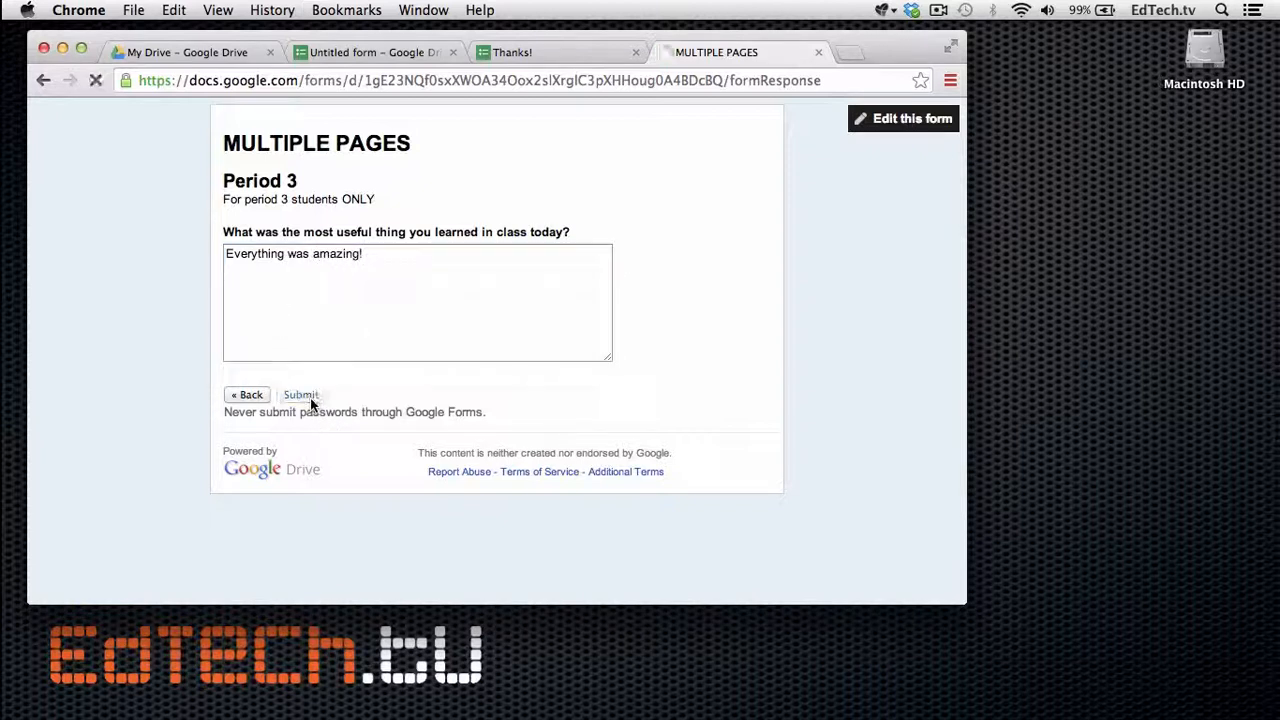